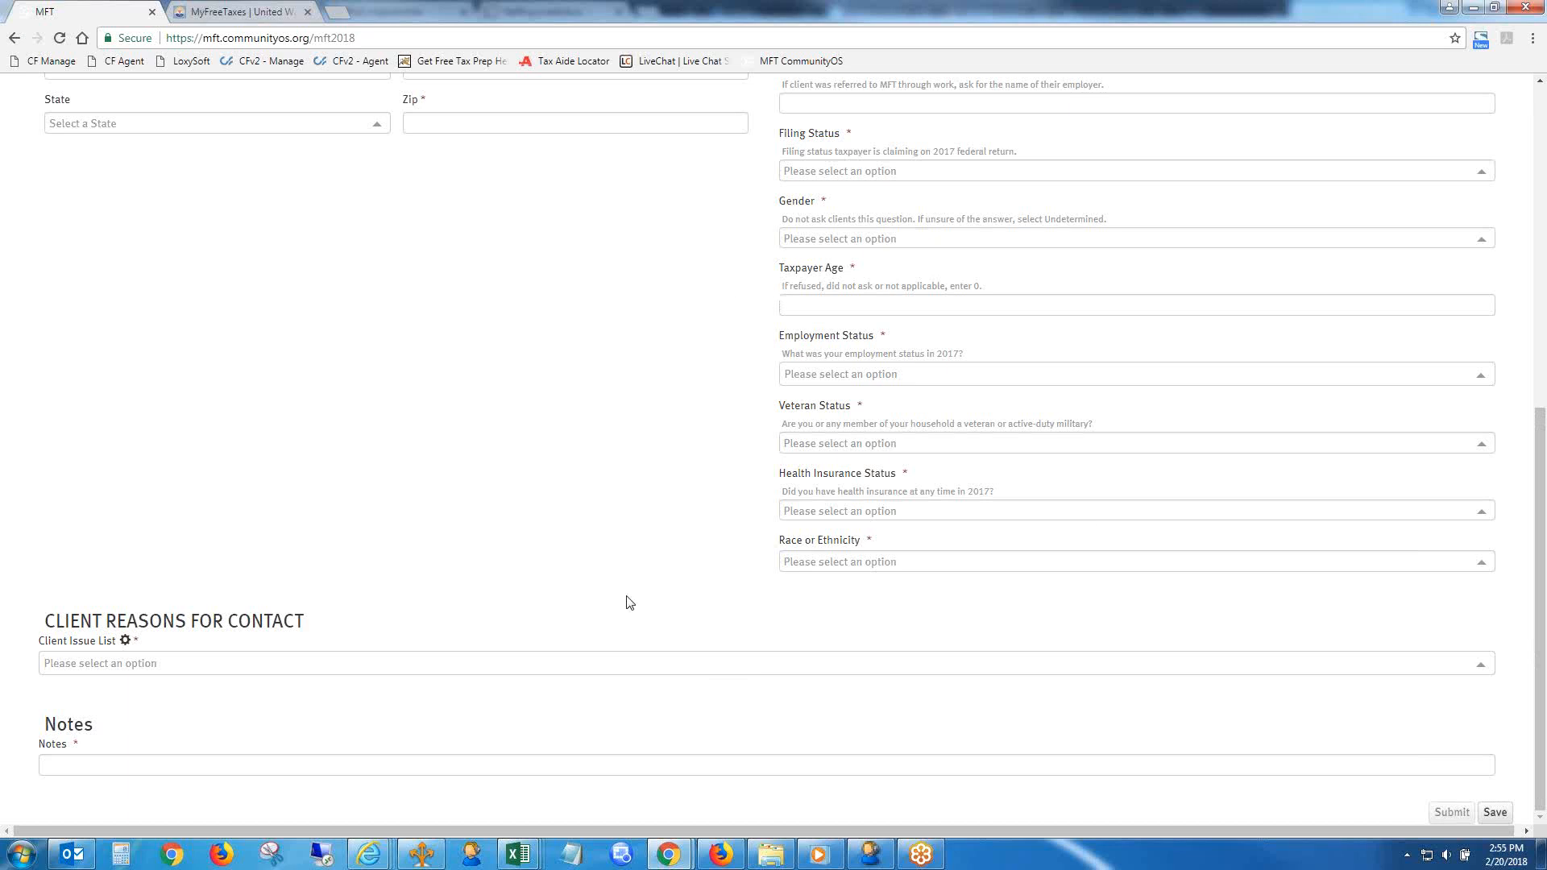
- Add Key Code to the Client Issue List in the client reasons for contact
left_click(659, 674)
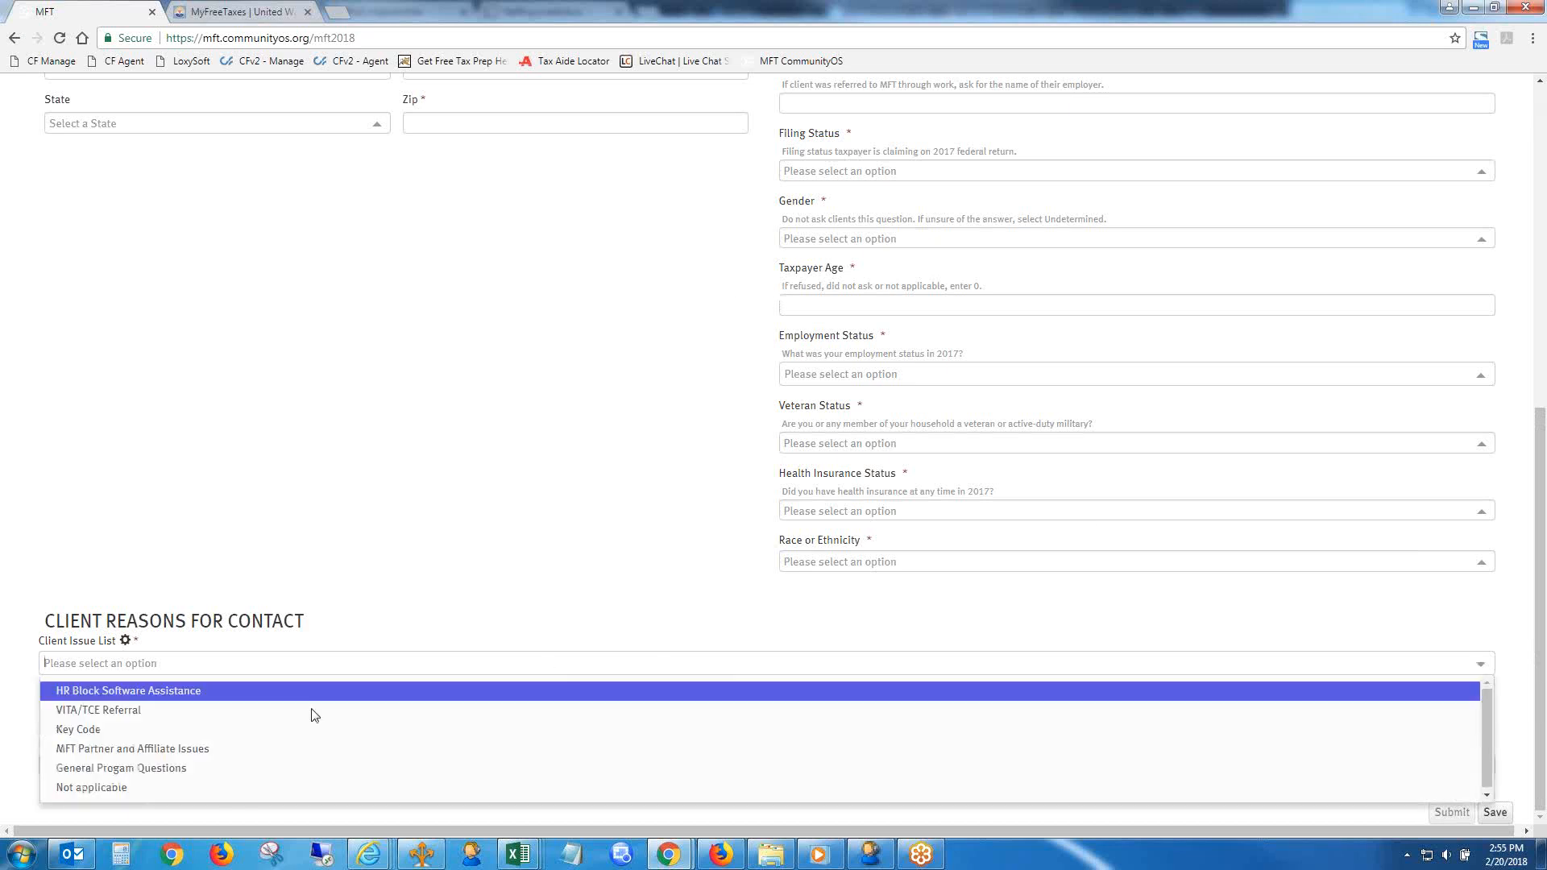
left_click(231, 730)
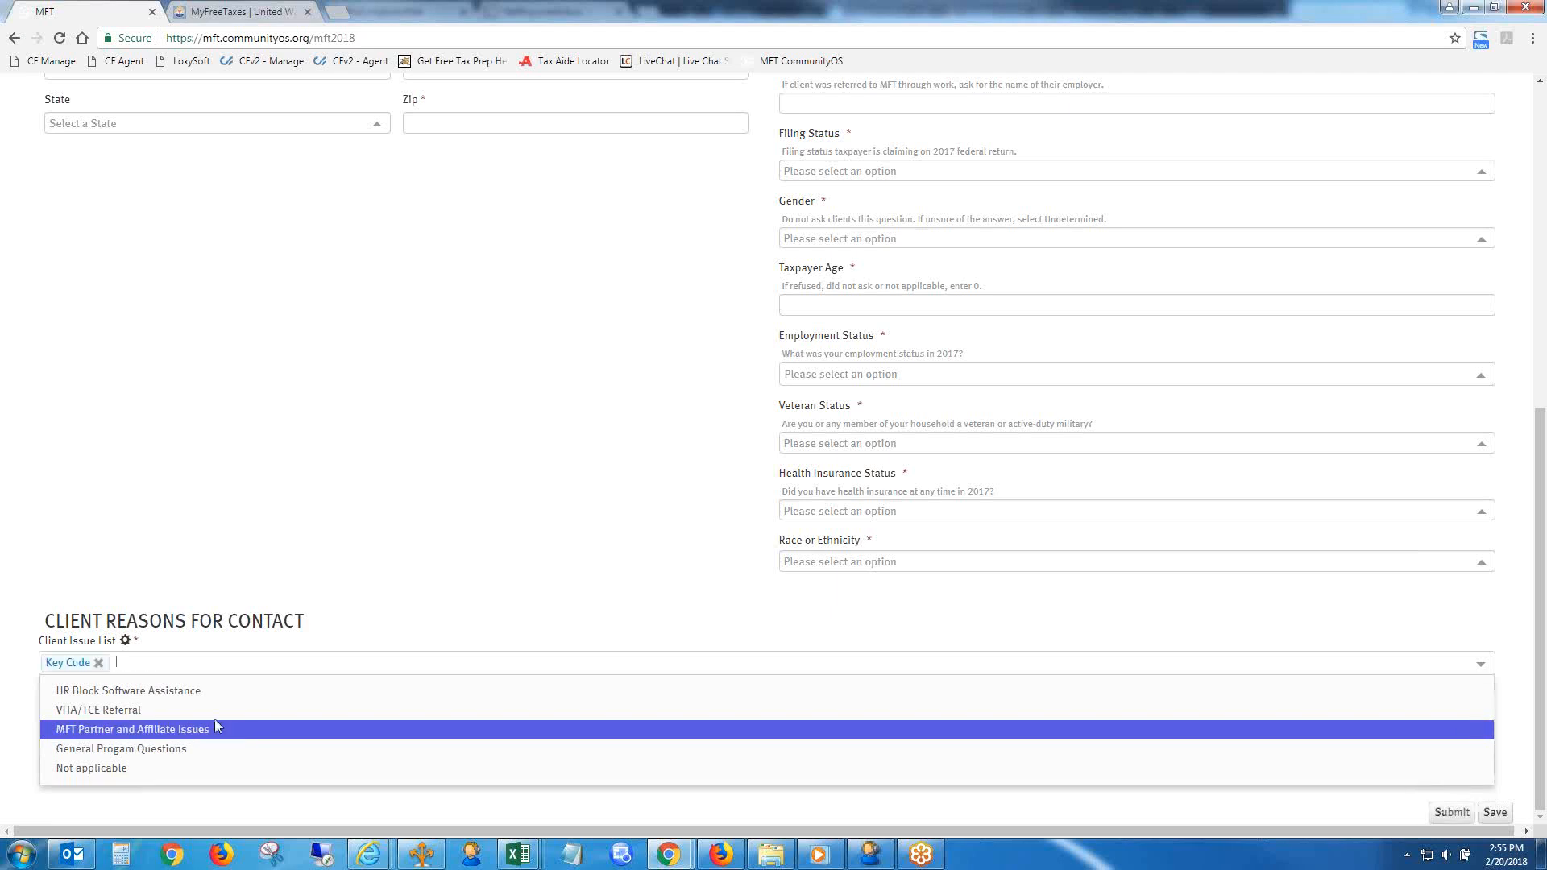
left_click(252, 584)
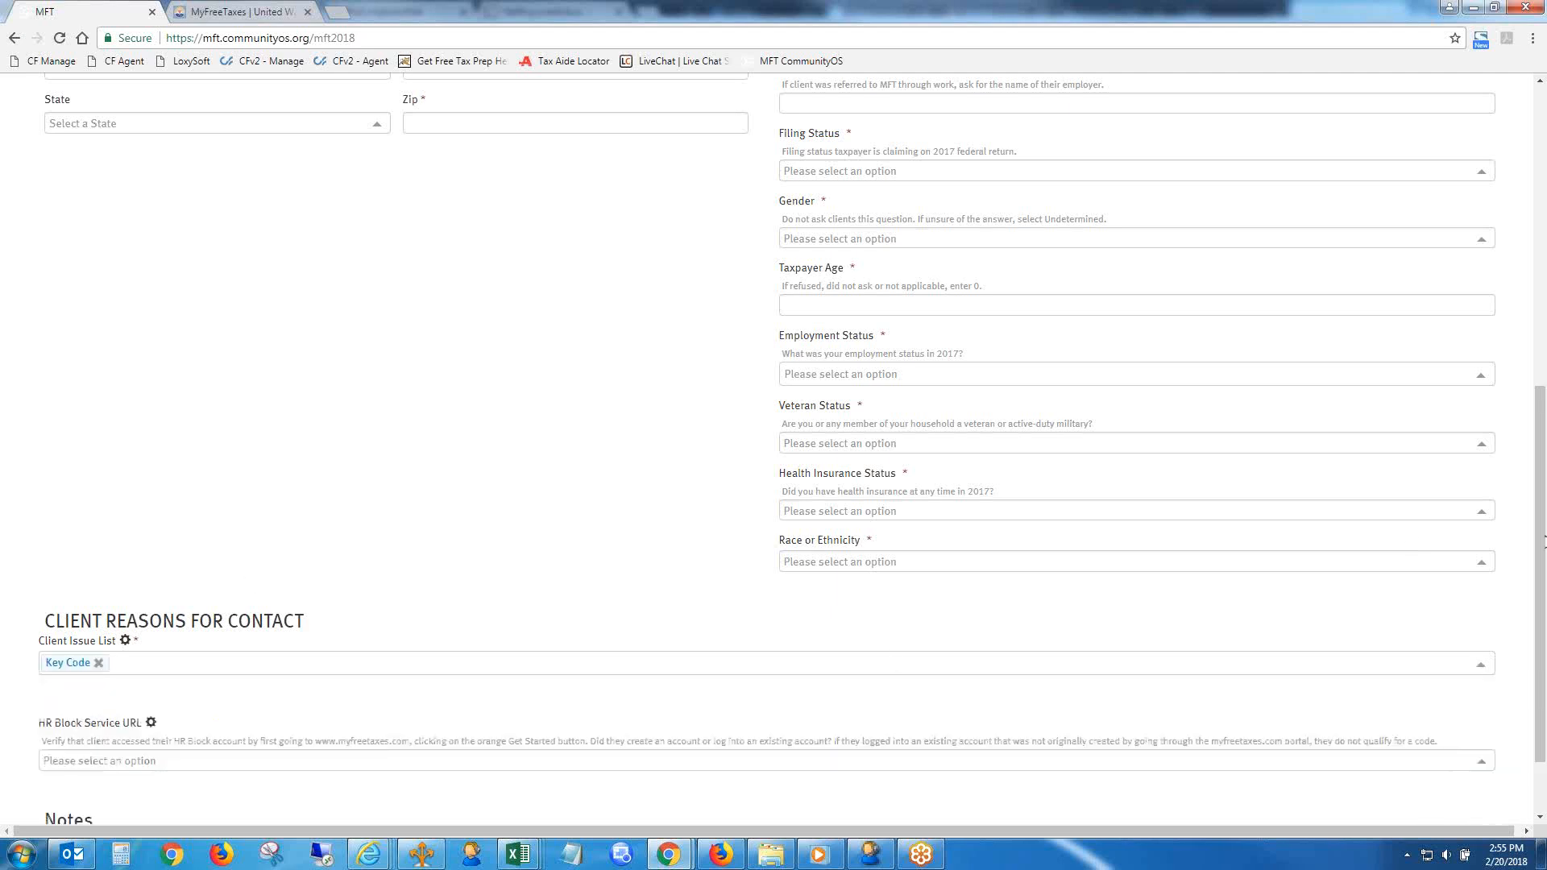
scroll(1541, 579, "down", 2)
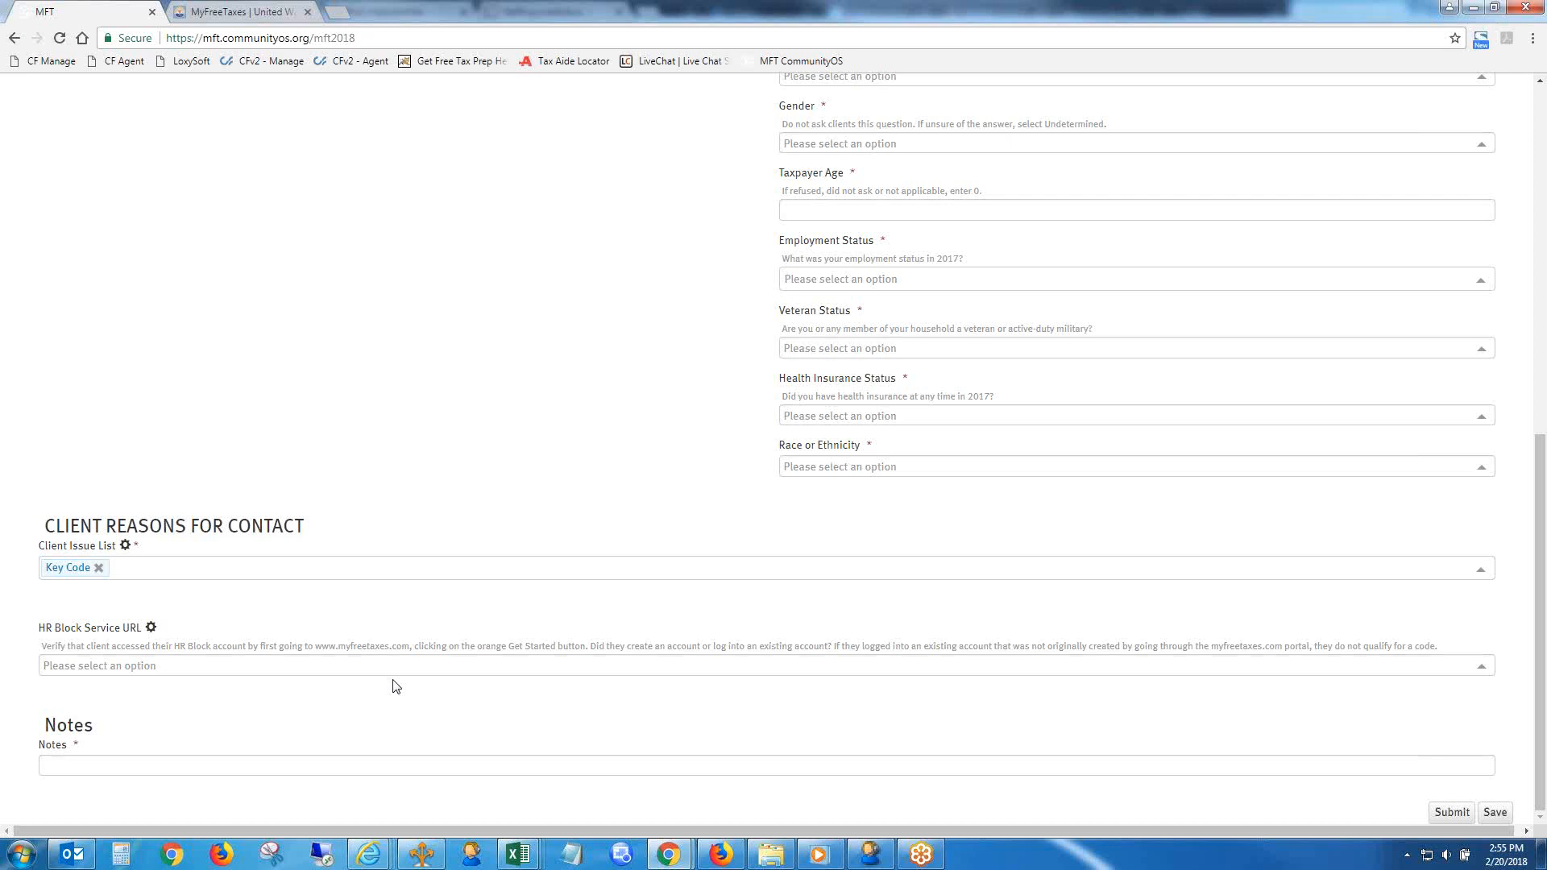
- Search the web for "irs free file alliance" in a new browser tab
left_click(344, 14)
type("ir")
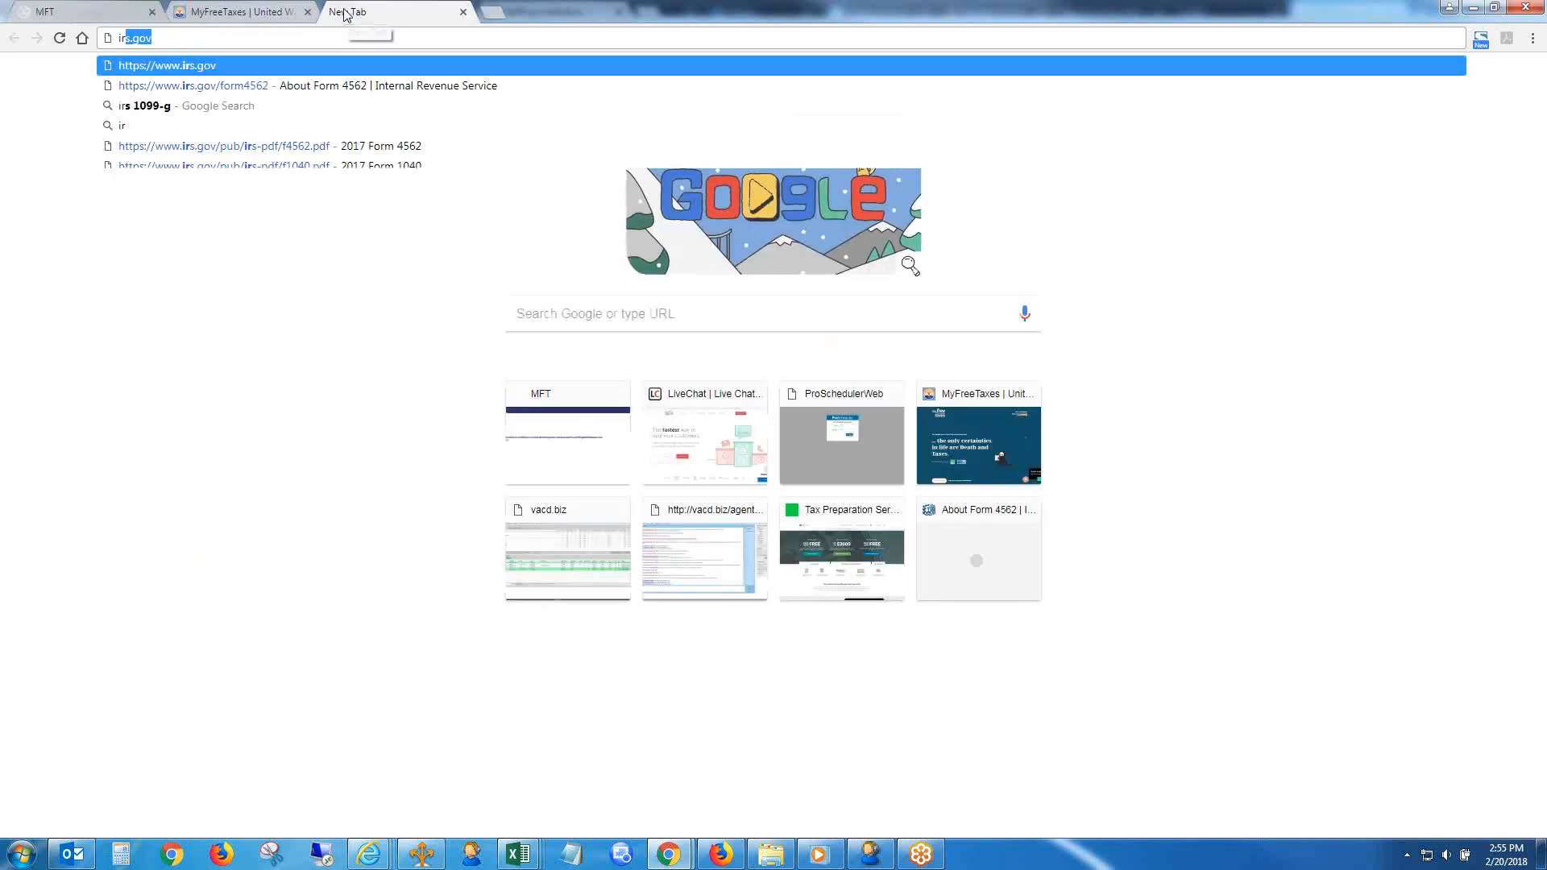
type("s free fi")
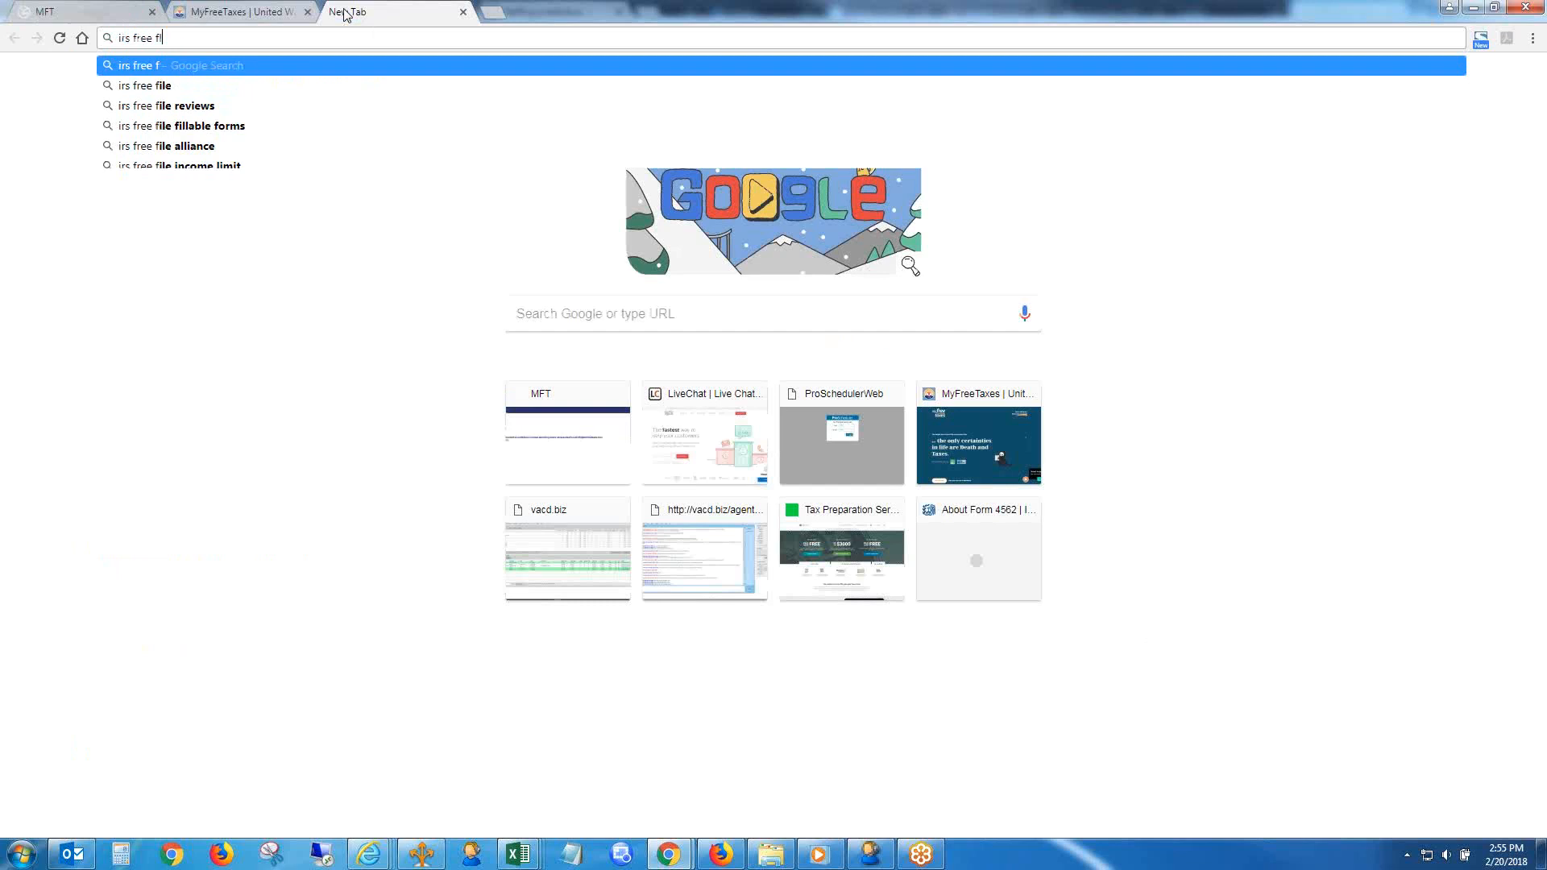
type("le alliance")
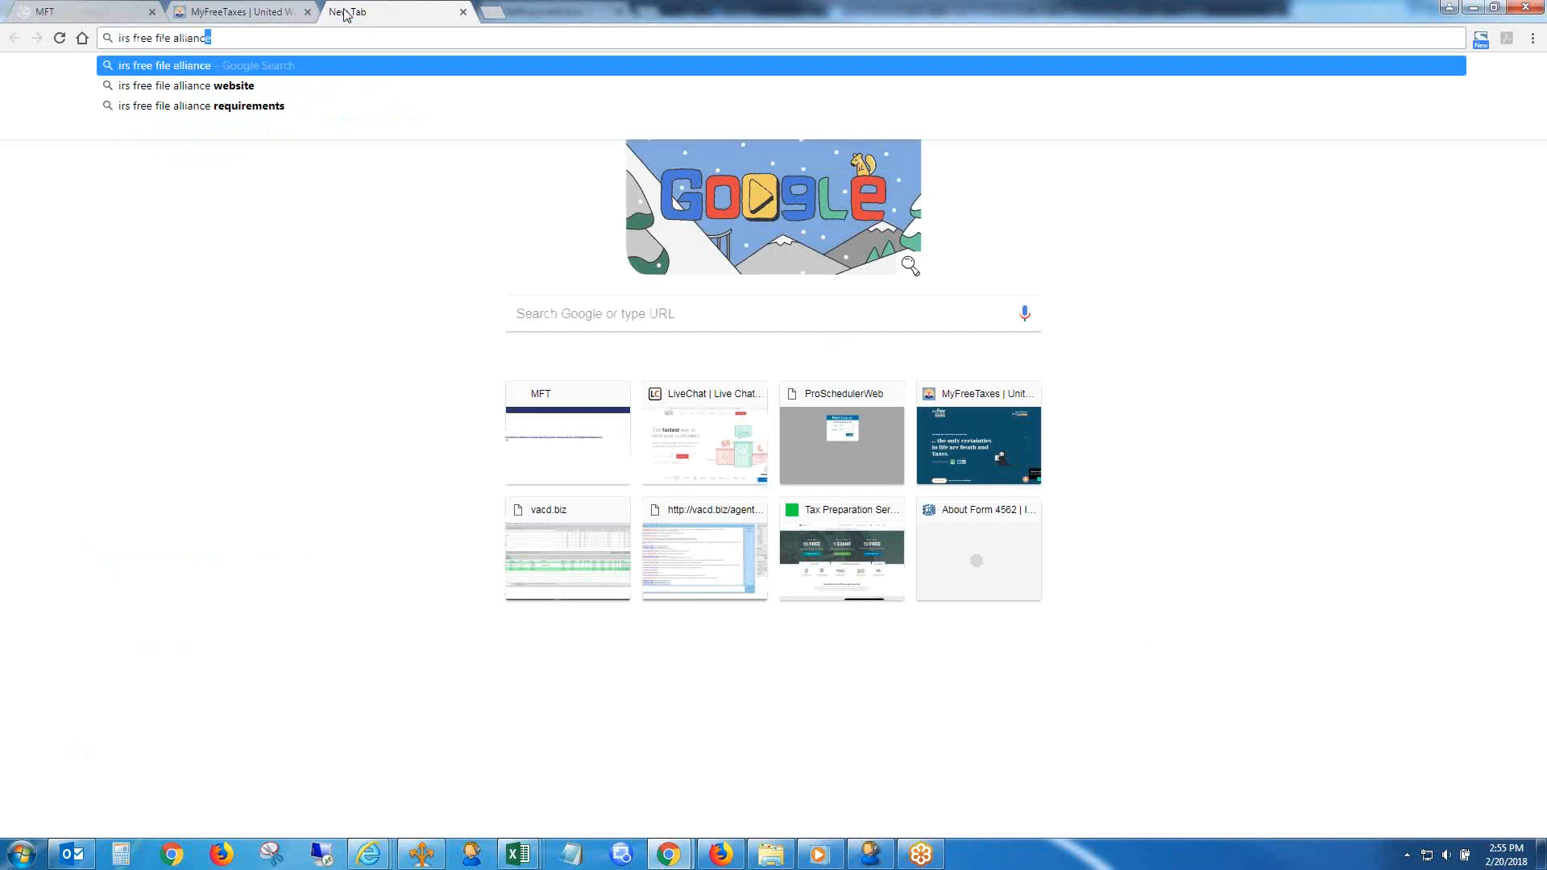
key("Return")
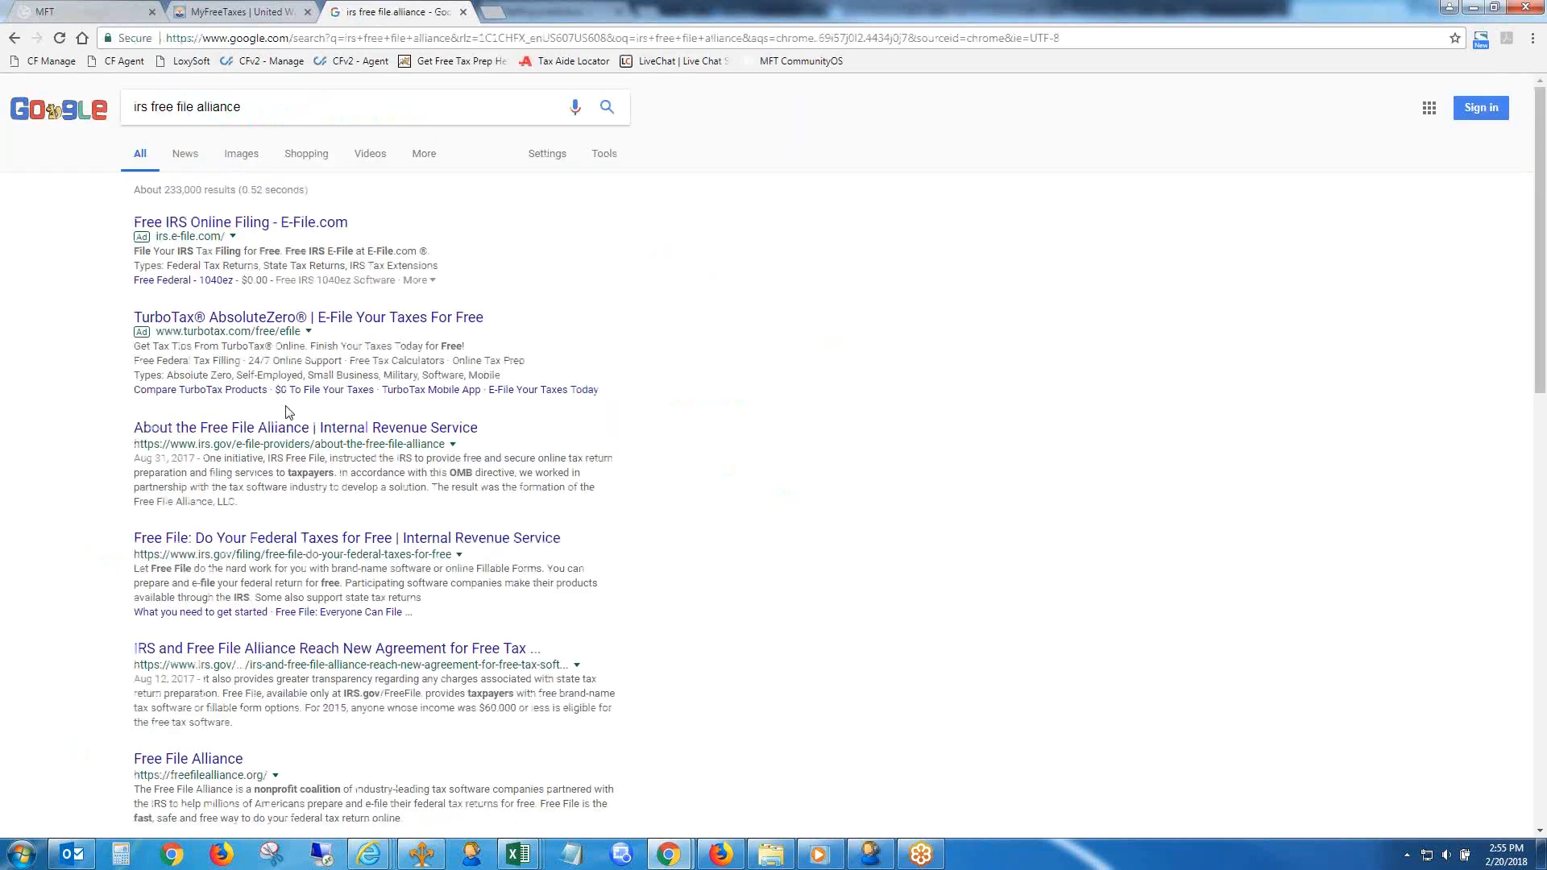
- Go from the IRS page about the Free File Alliance through the Alliance's own site to the IRS Free File page
left_click(290, 429)
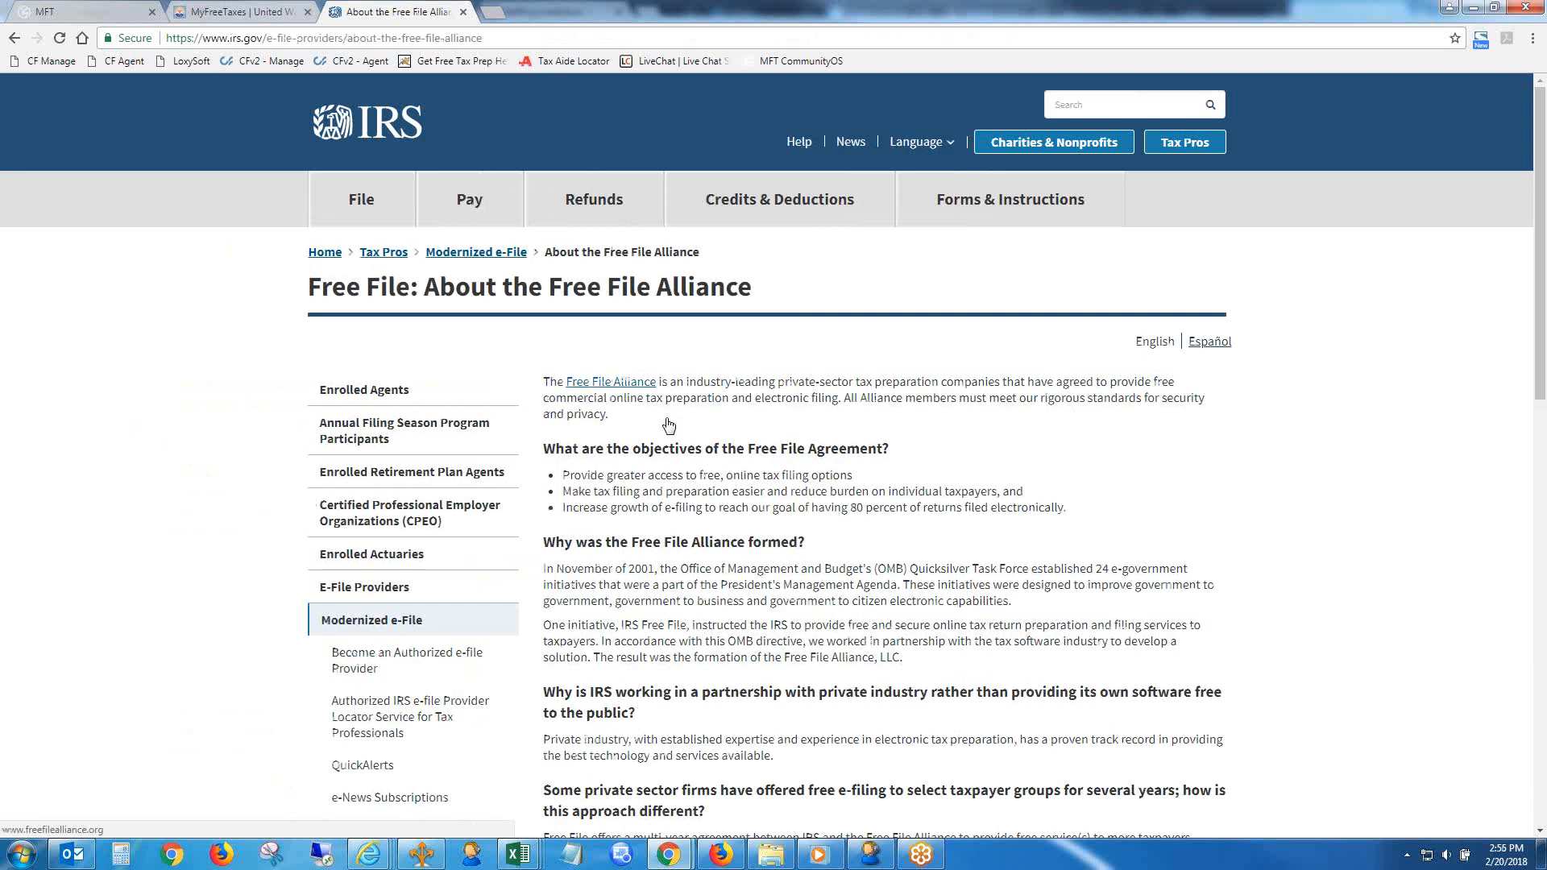
left_click(666, 421)
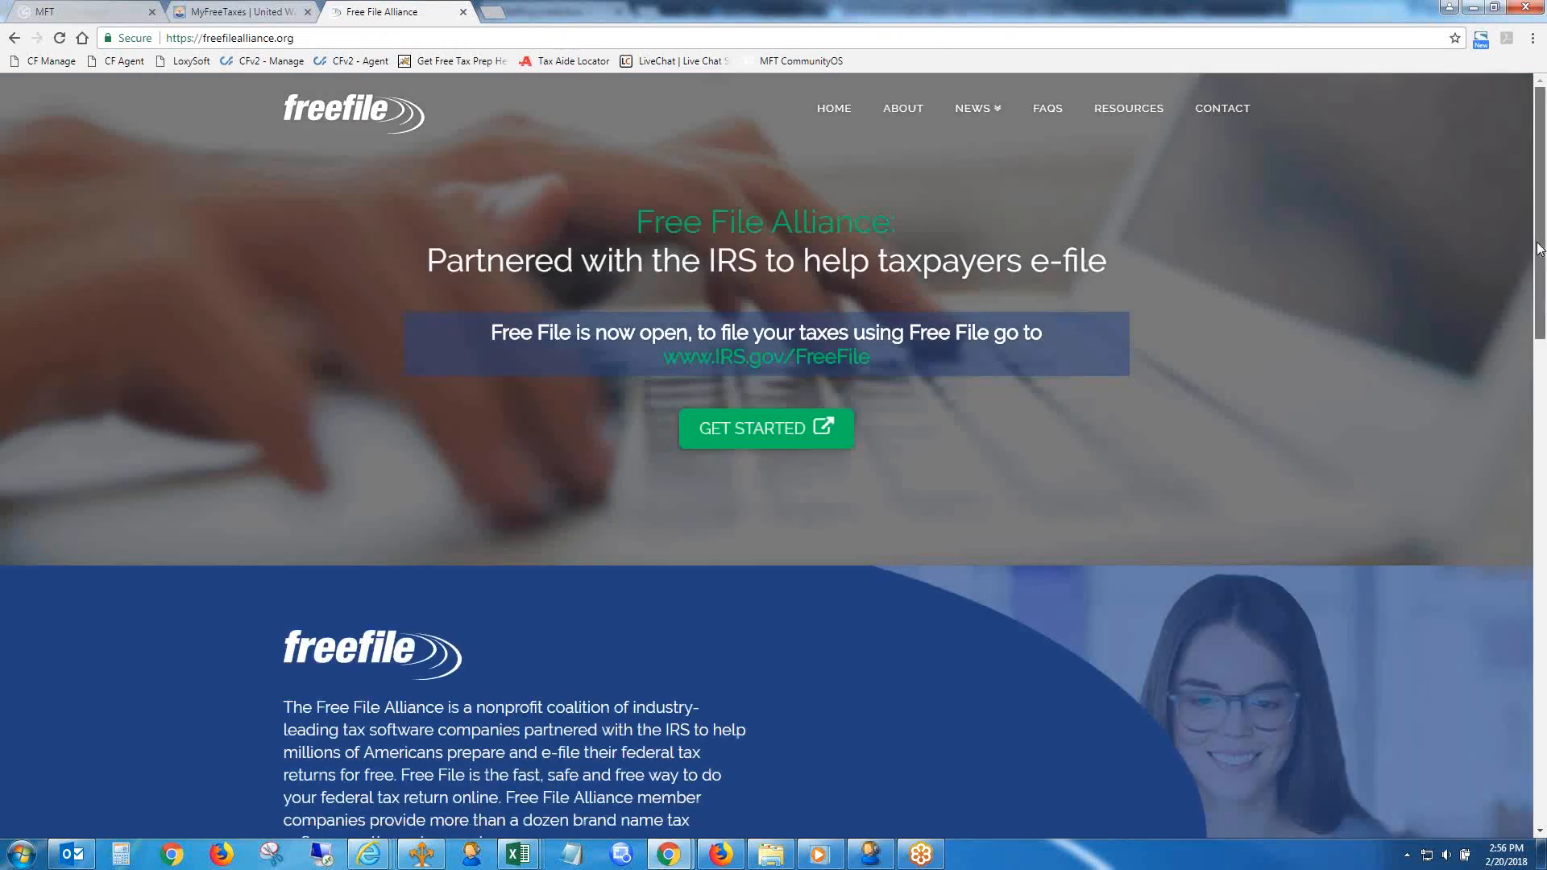
mouse_move(1539, 248)
left_mouse_down()
mouse_move(1539, 629)
mouse_move(1539, 248)
left_mouse_up()
left_click(759, 421)
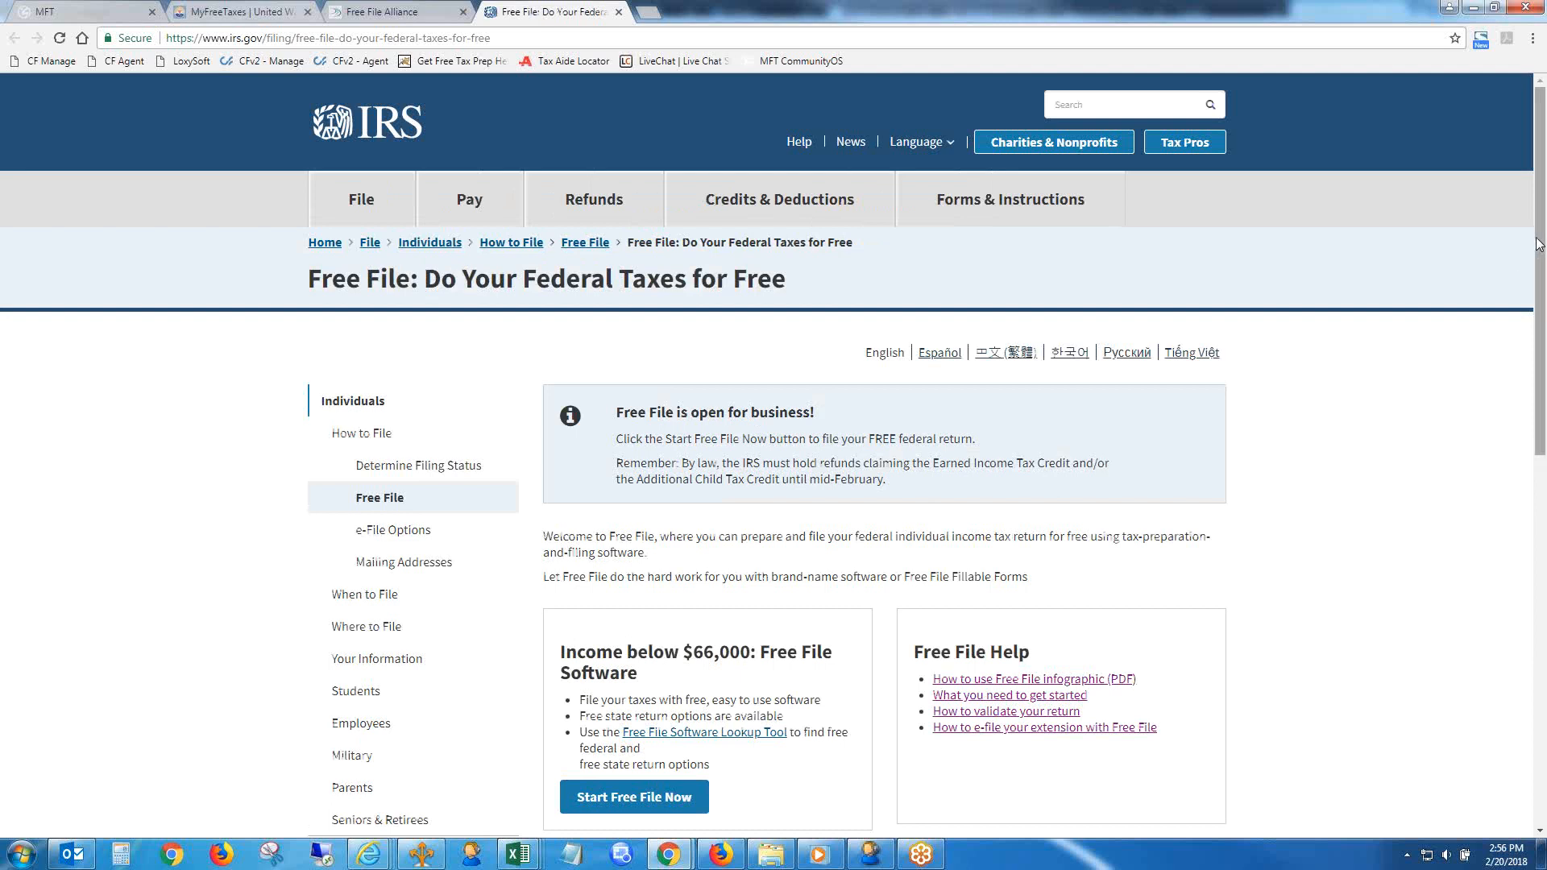
- Start Free File for incomes below $66,000 and review the listed software offers down to H&R Block
left_click_drag(1537, 254, 1542, 450)
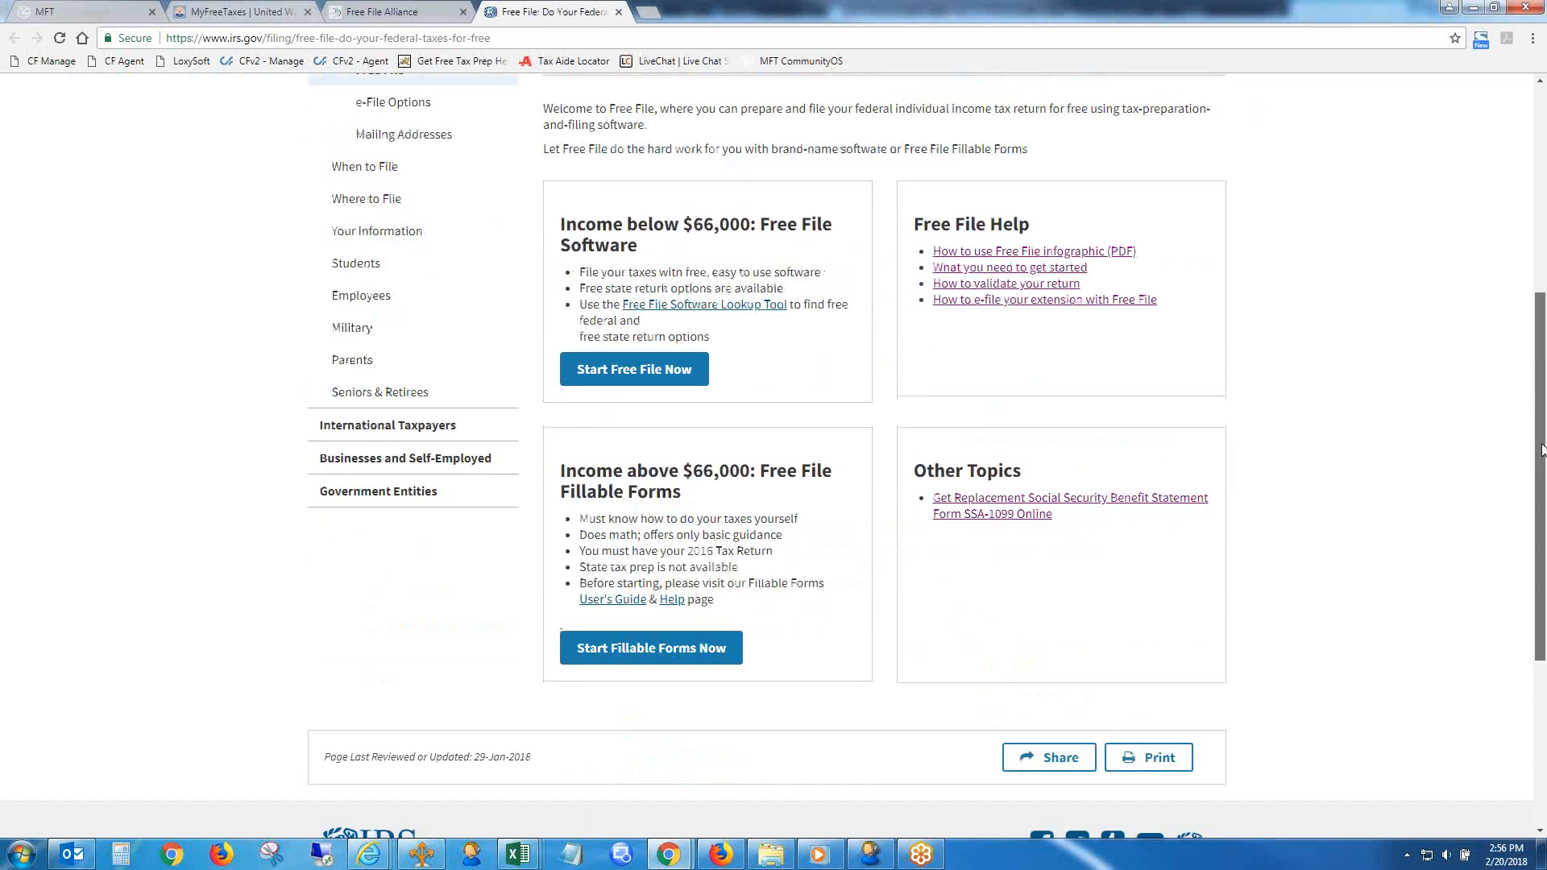
scroll(948, 440, "up", 2)
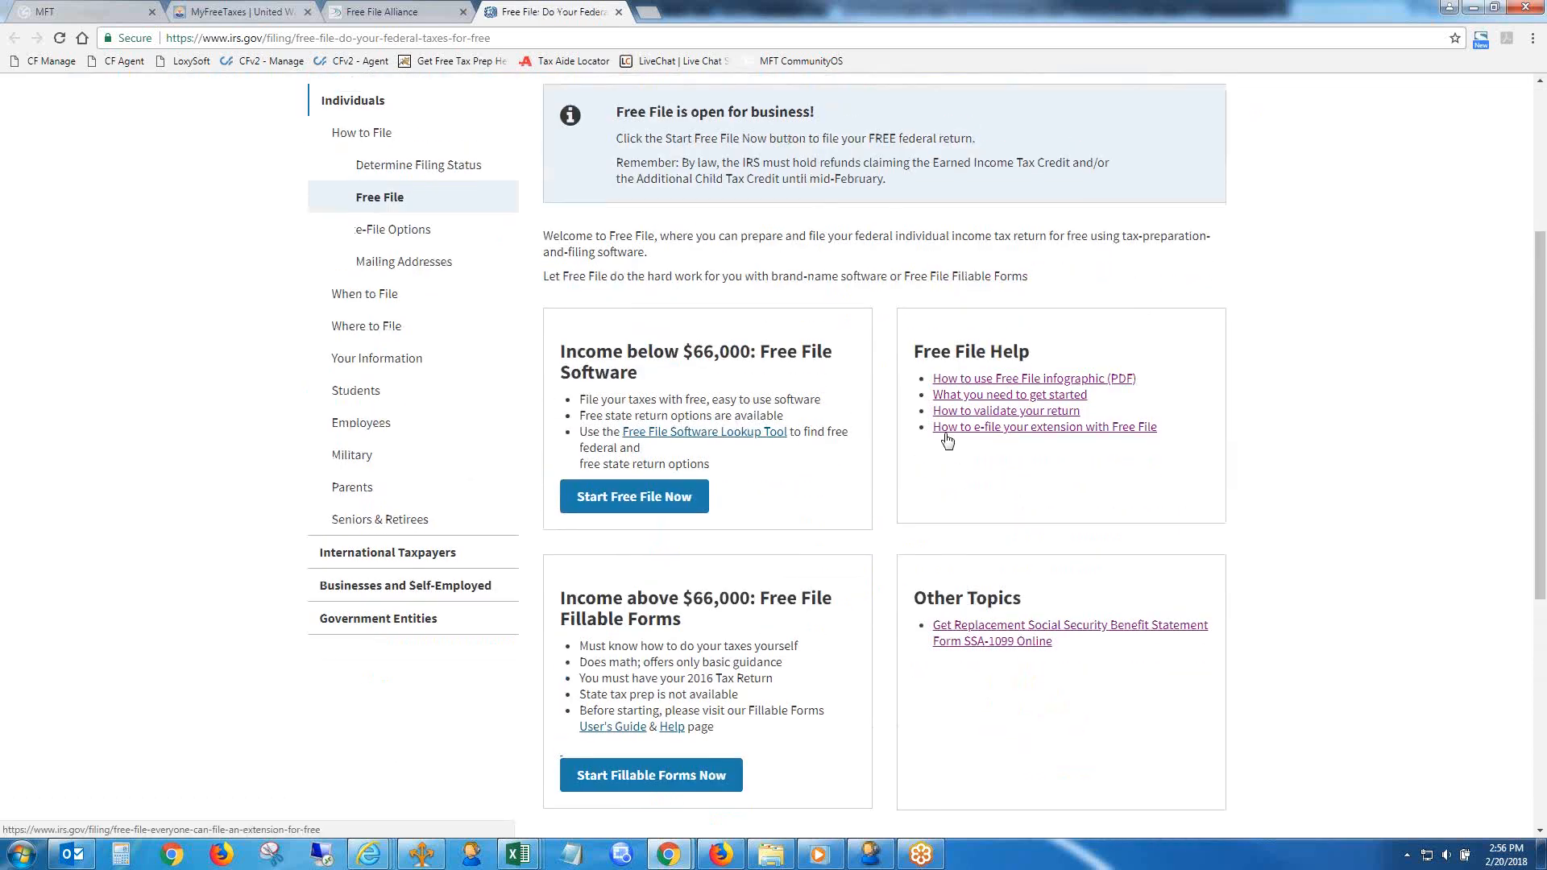
left_click(674, 483)
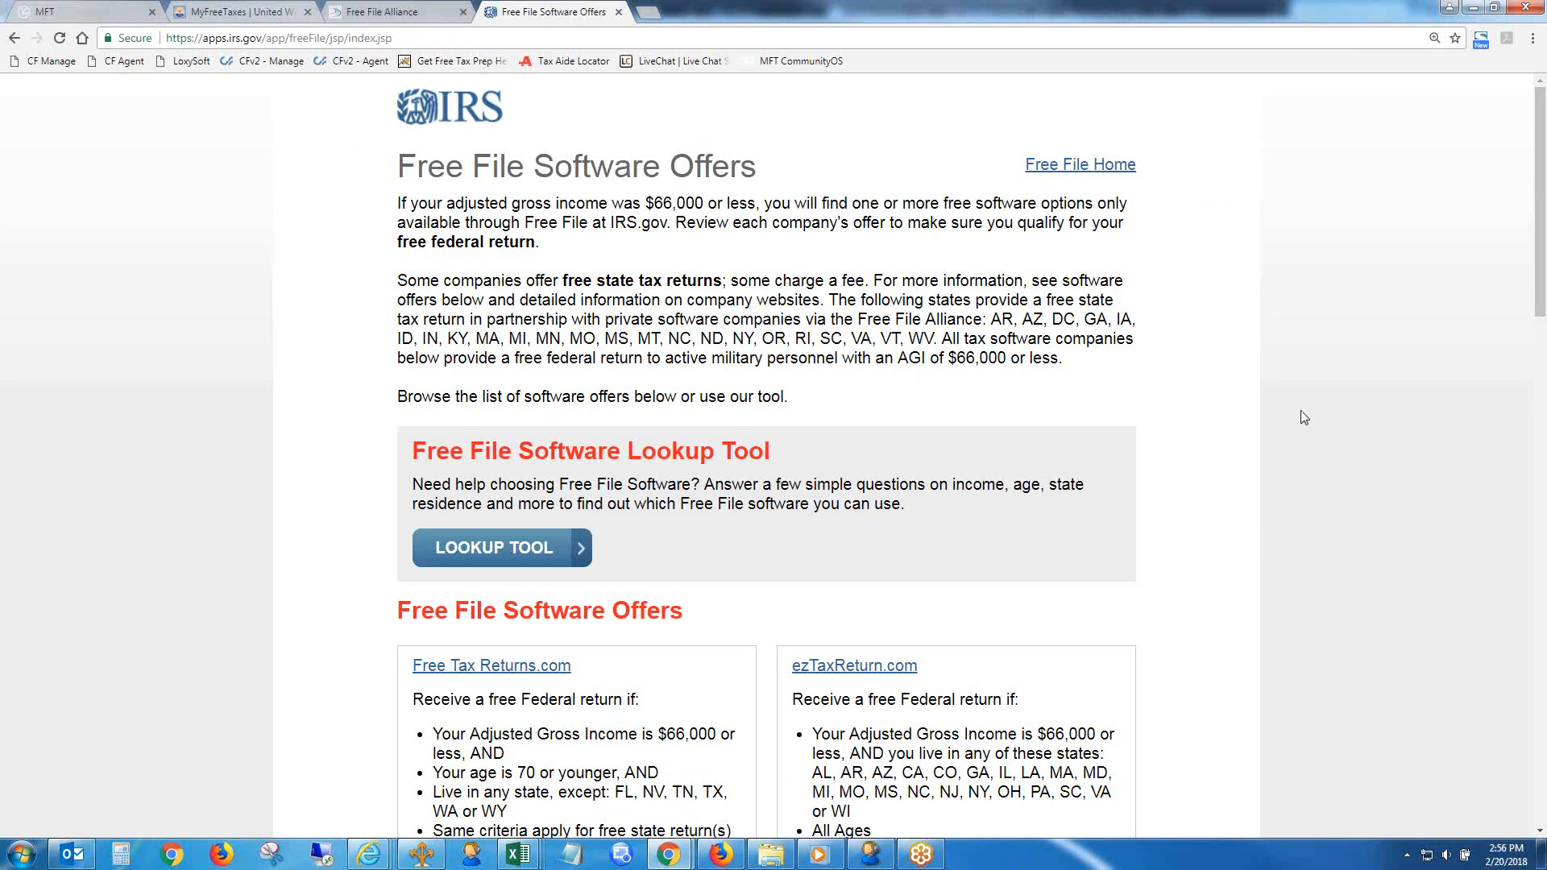
left_click_drag(1541, 263, 1545, 378)
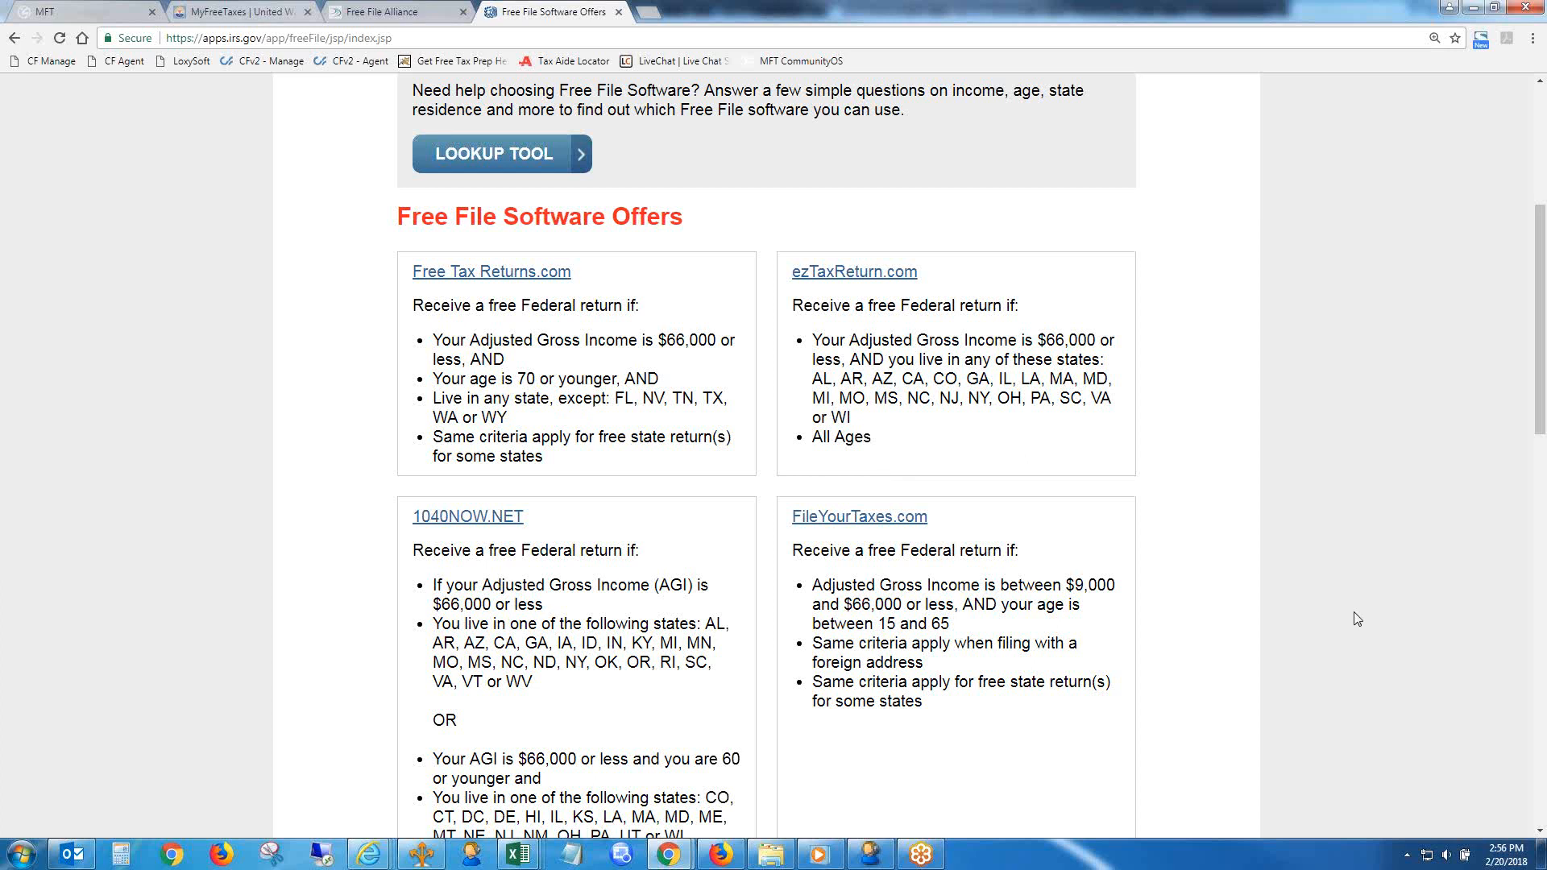
left_click_drag(1540, 399, 1522, 574)
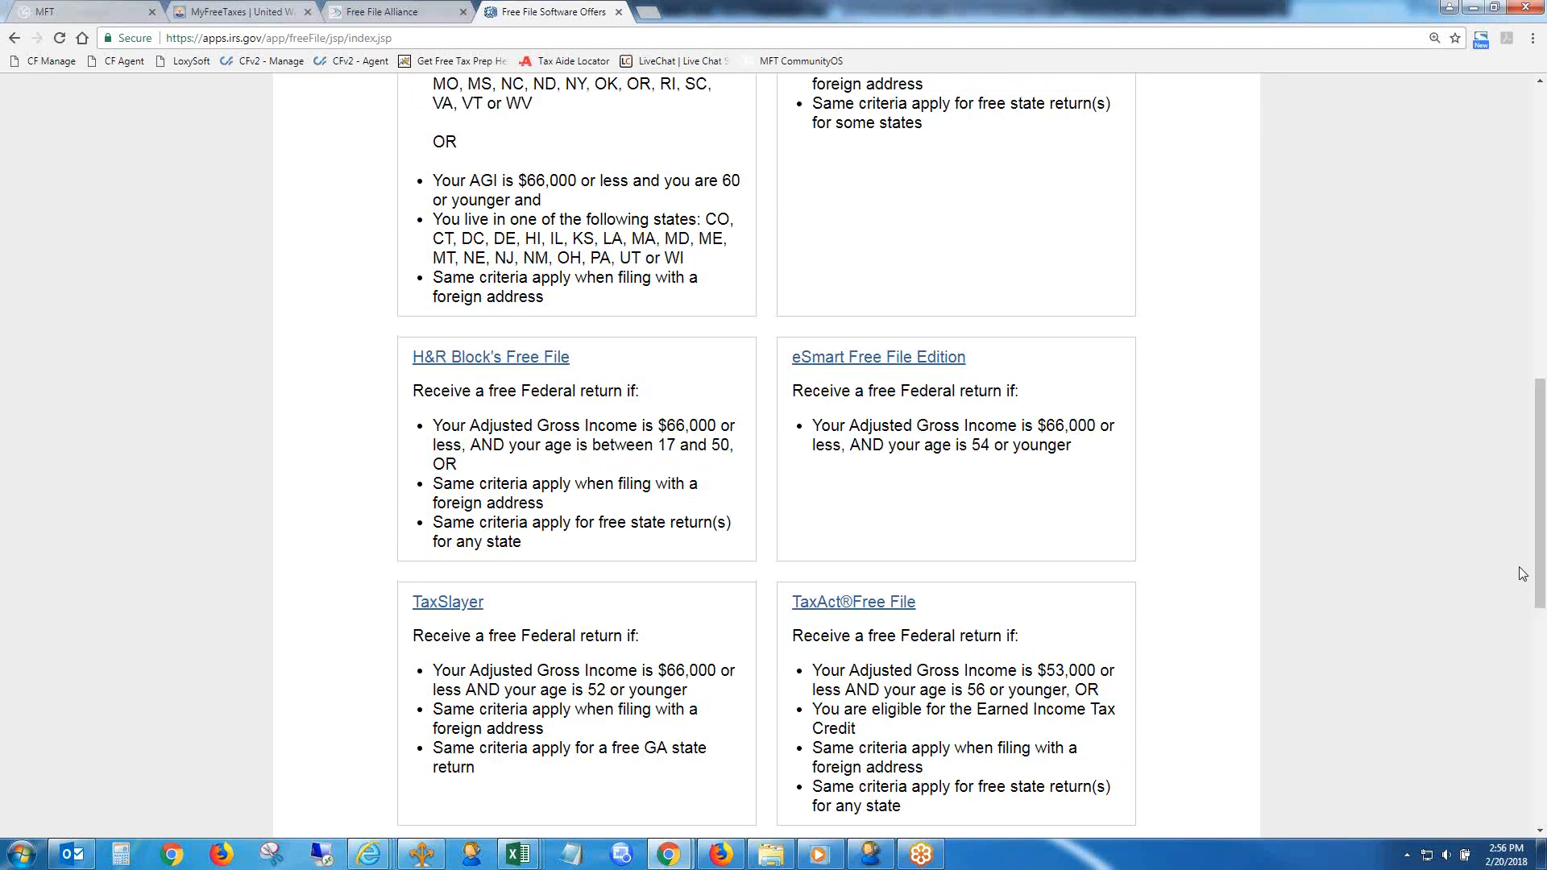
- Open H&R Block's Free File offer in a separate tab, view it, and return to the start of the IRS offers page
right_click(513, 358)
left_click(574, 368)
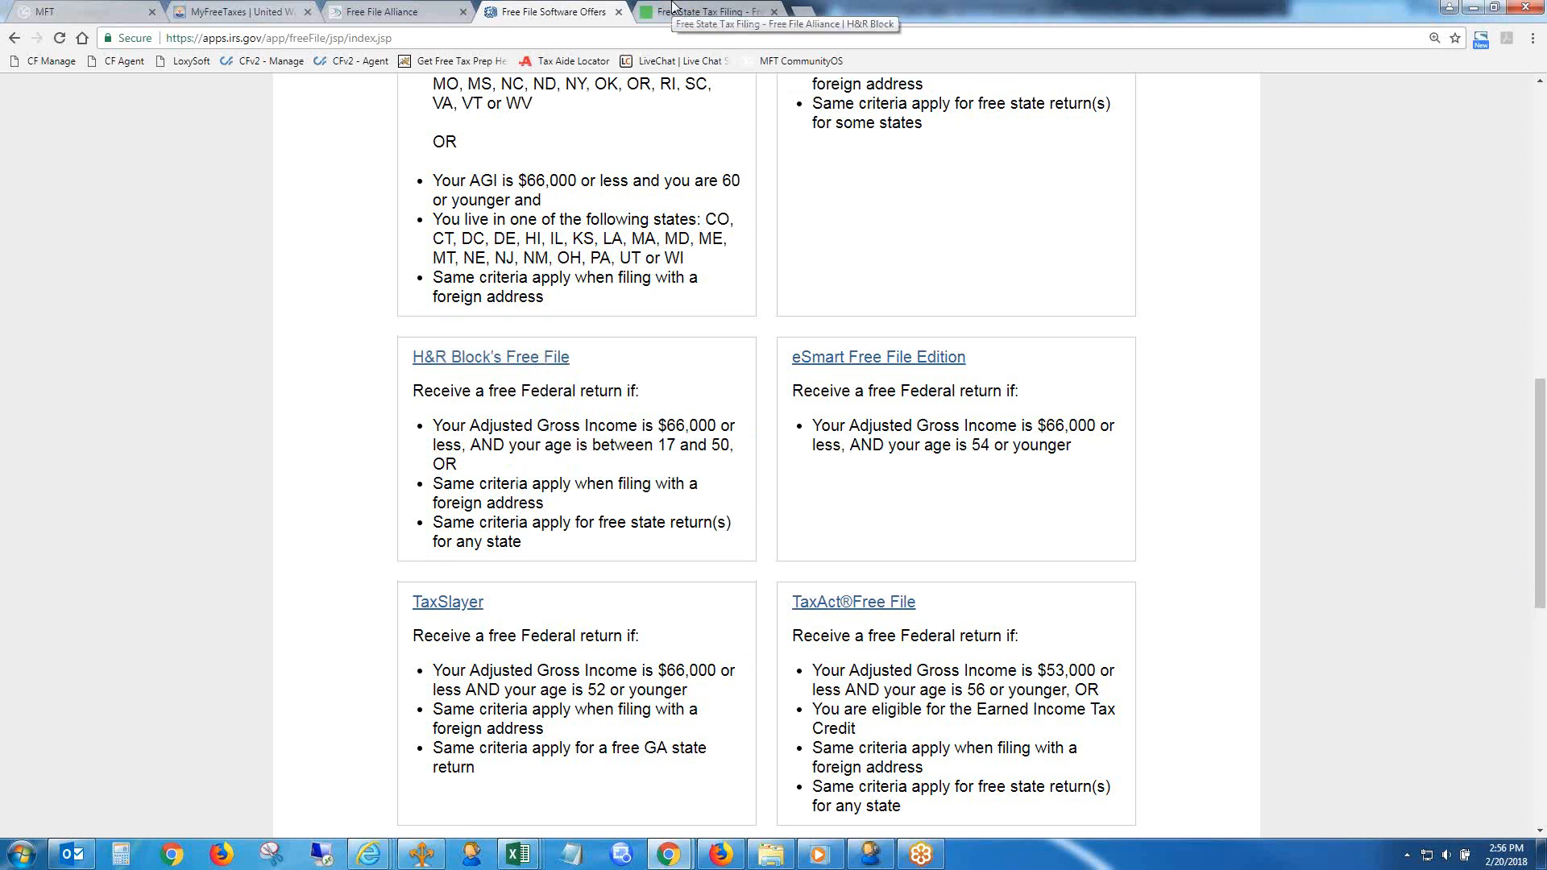
left_click(673, 8)
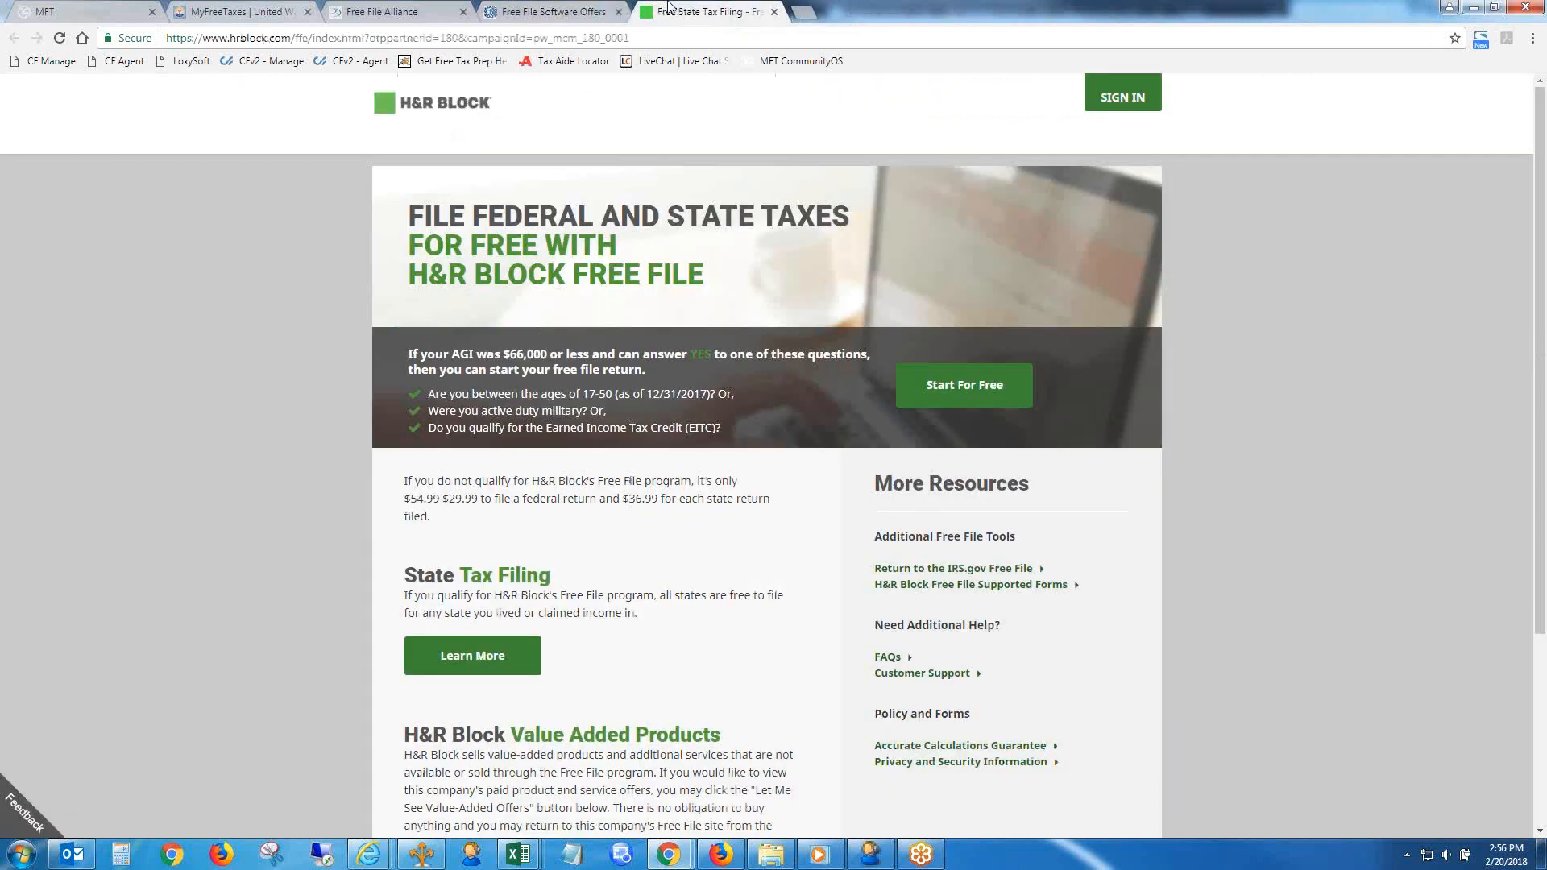
left_click(548, 11)
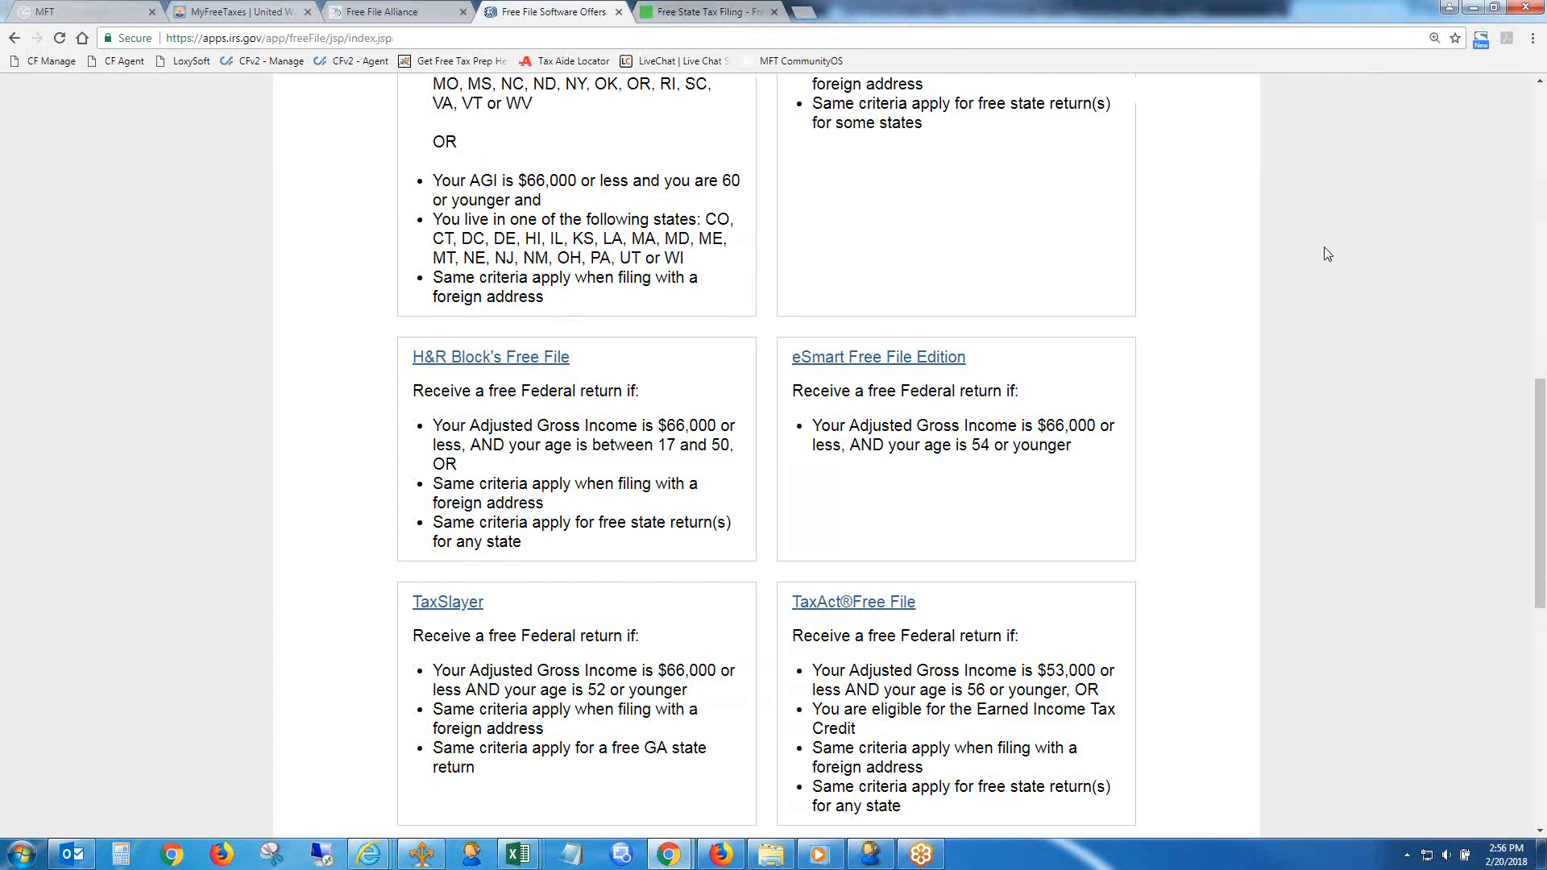
left_click_drag(1540, 451, 1074, 193)
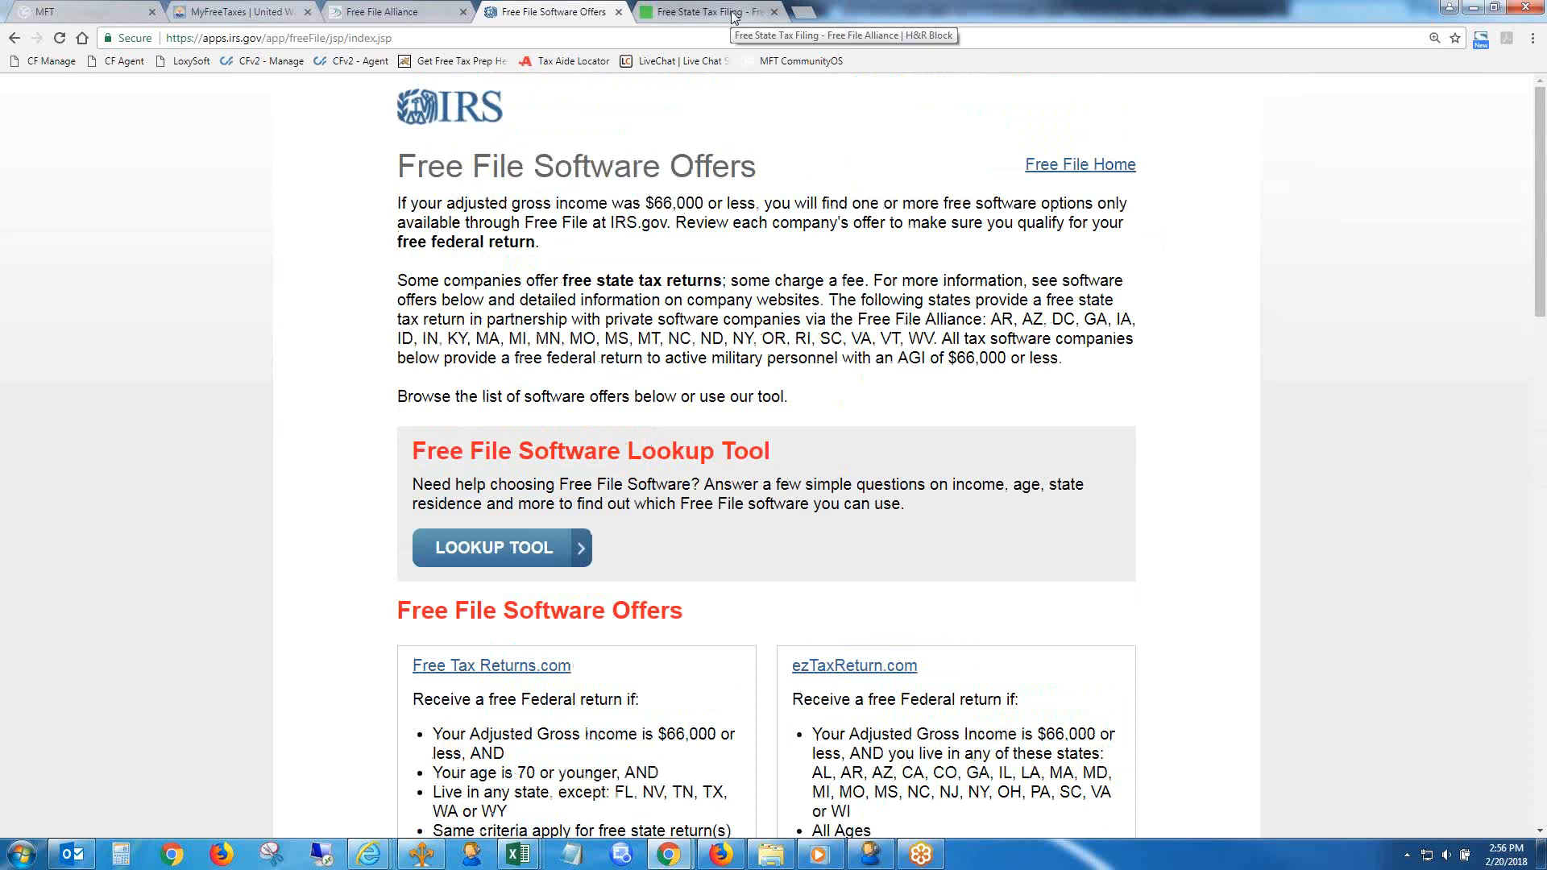
- Continue from the MyFreeTaxes site to H&R Block and open its account-creation form
left_click(659, 8)
left_click(264, 12)
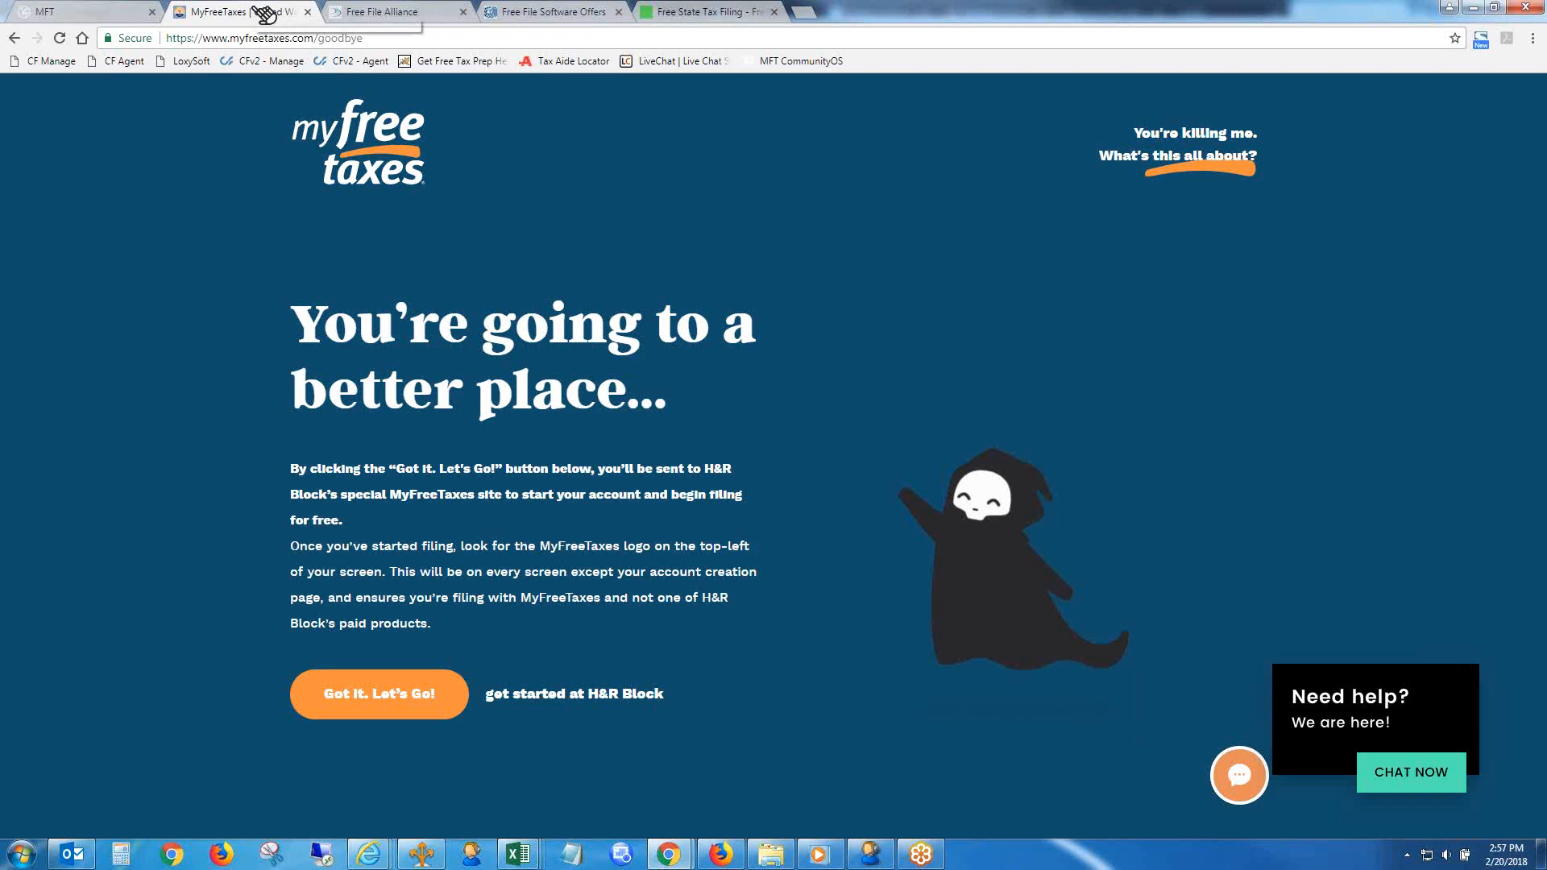
left_click(390, 705)
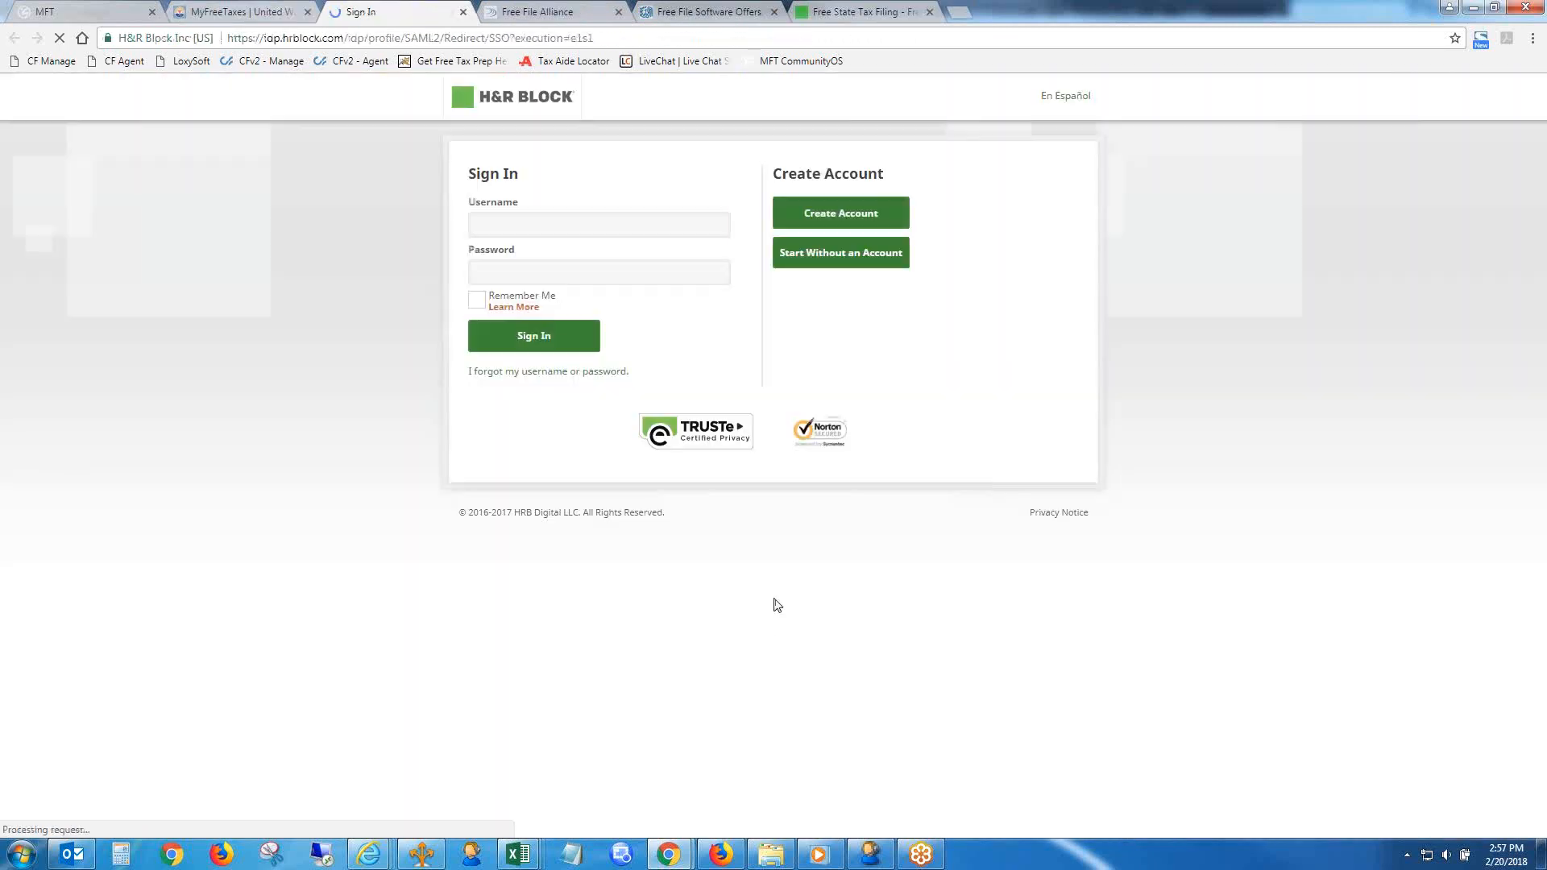
left_click(835, 216)
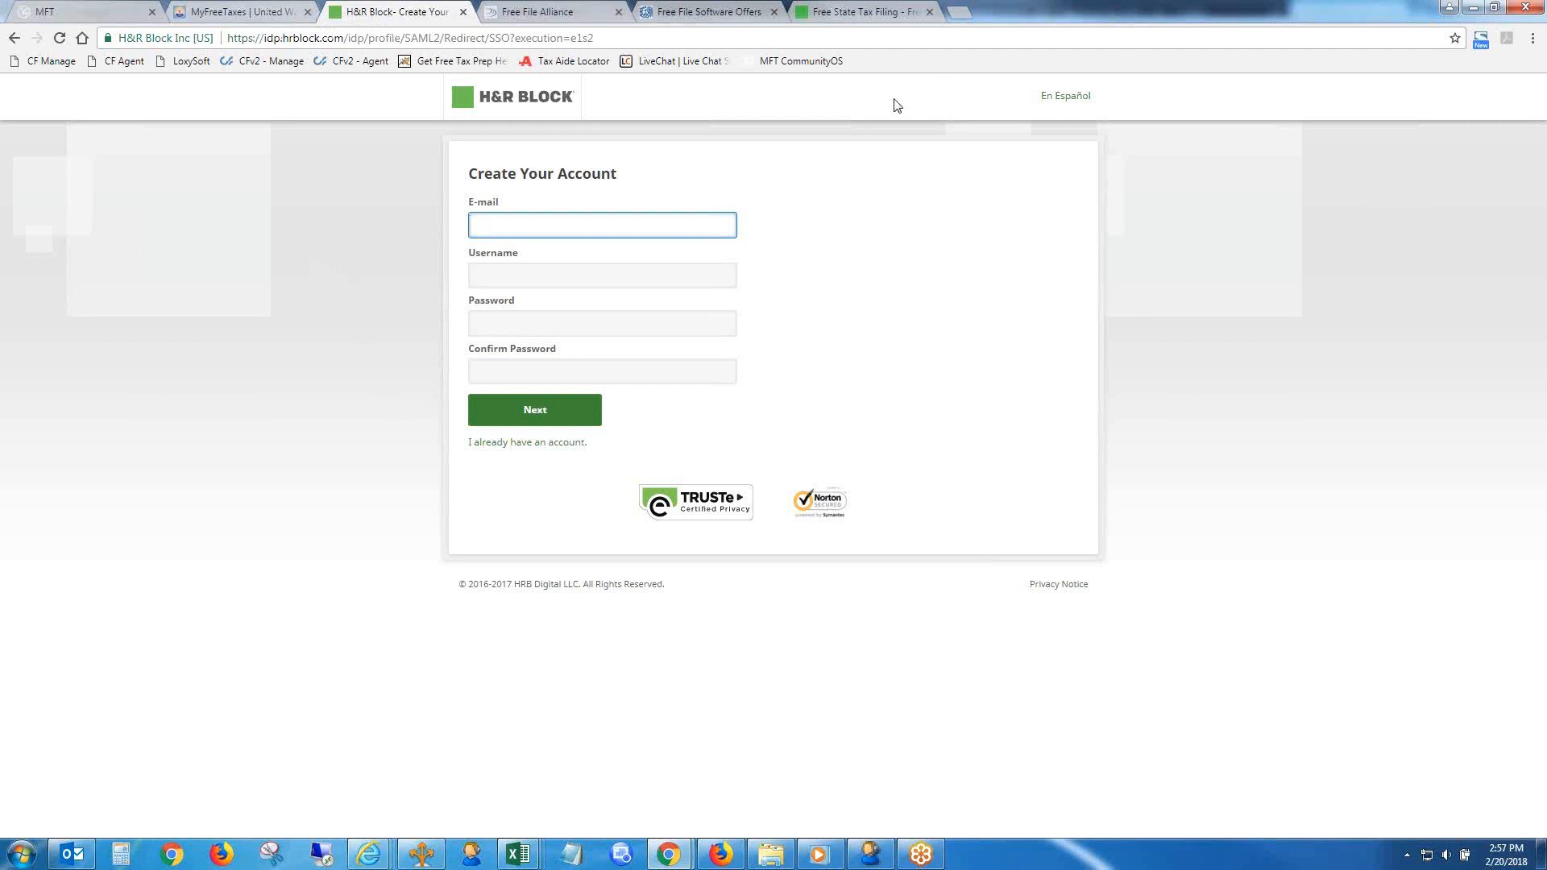
- Review the H&R Block Free File page and the IRS software offers again, and return to the MFT intake form
left_click(858, 12)
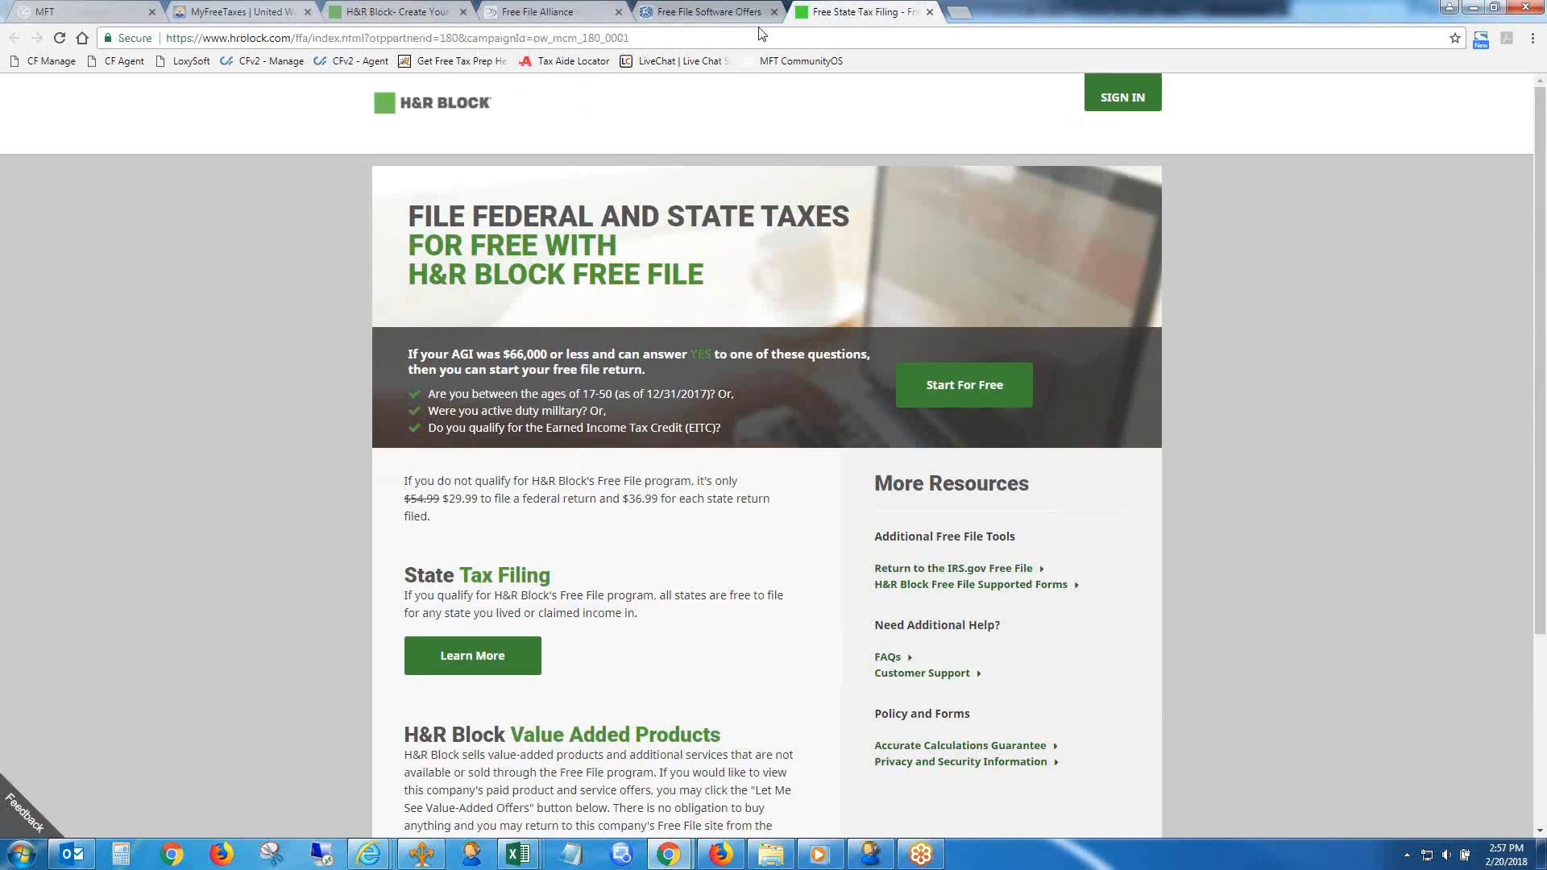
left_click(701, 12)
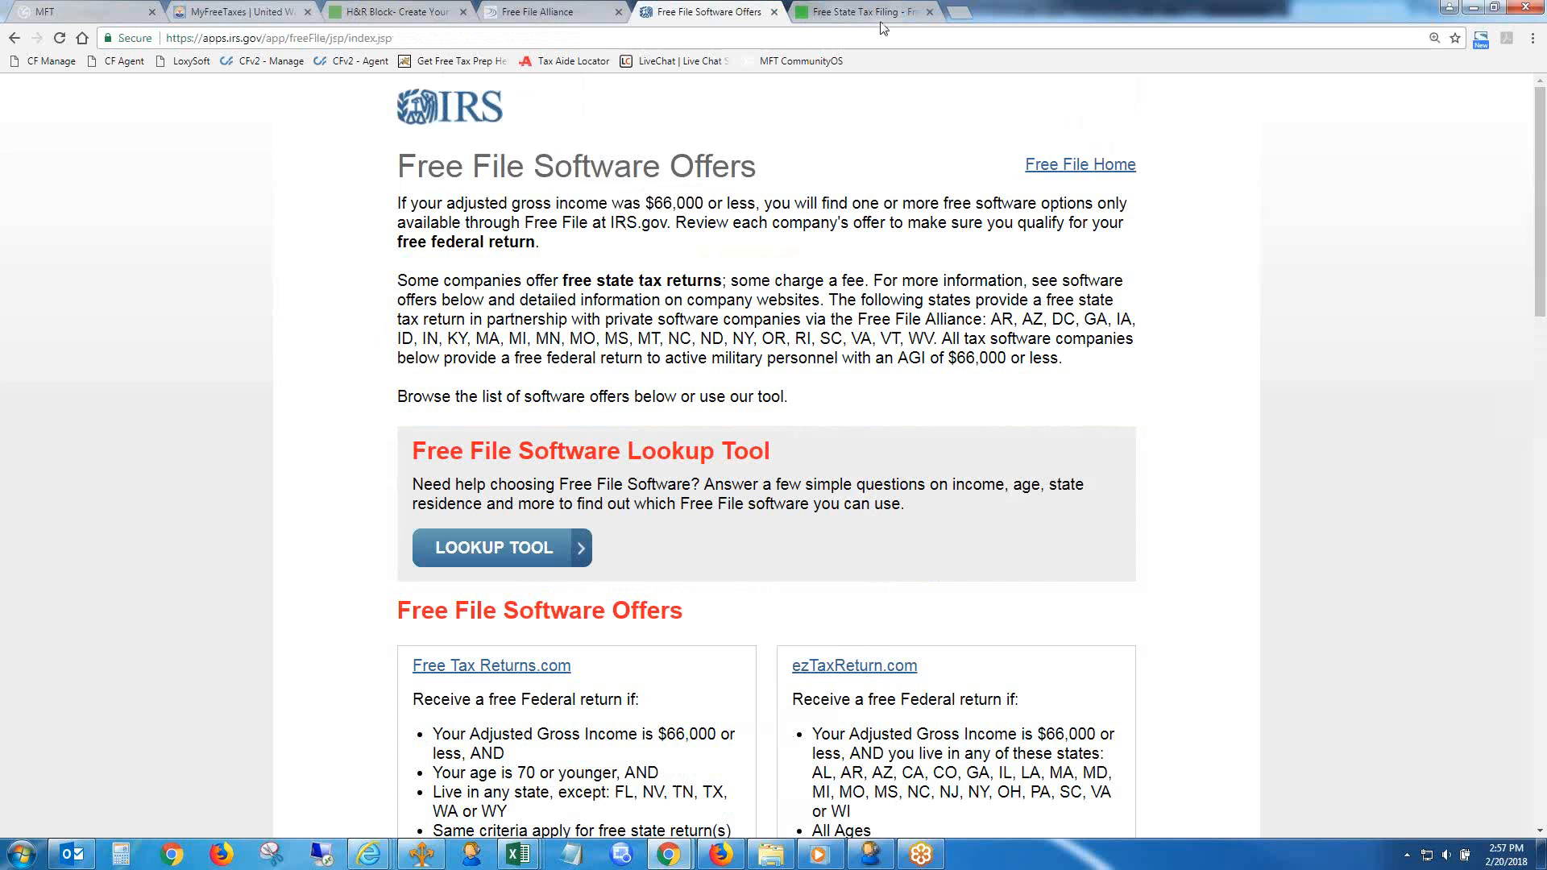
left_click(121, 11)
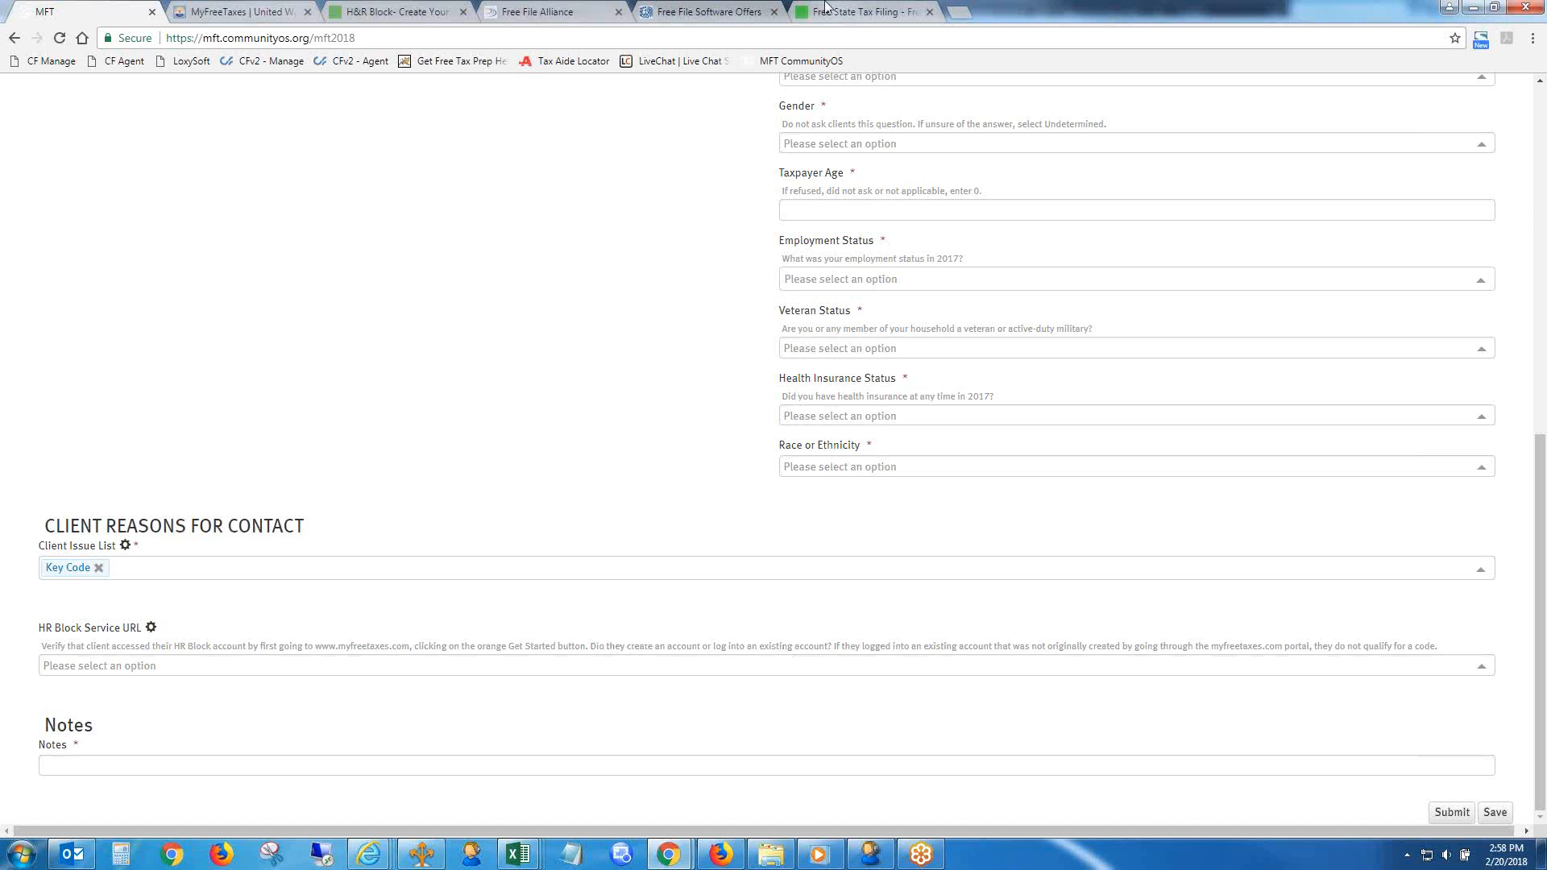
- Close the H&R Block account-creation page, reopen the sign-in page from MyFreeTaxes, and compare it with the H&R Block Free File page
left_click(389, 12)
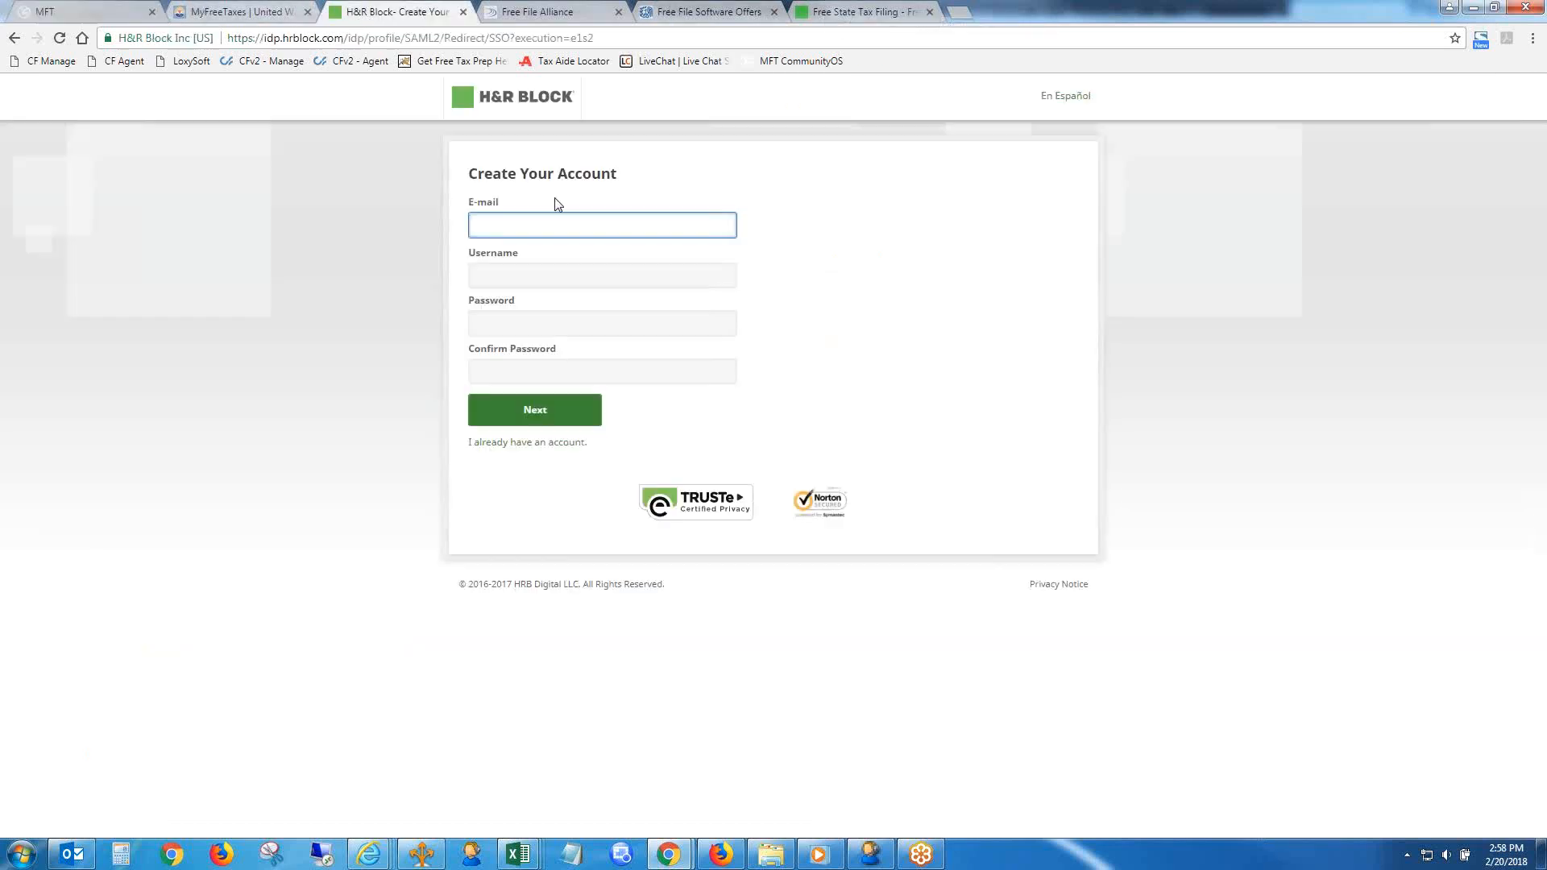
left_click(15, 38)
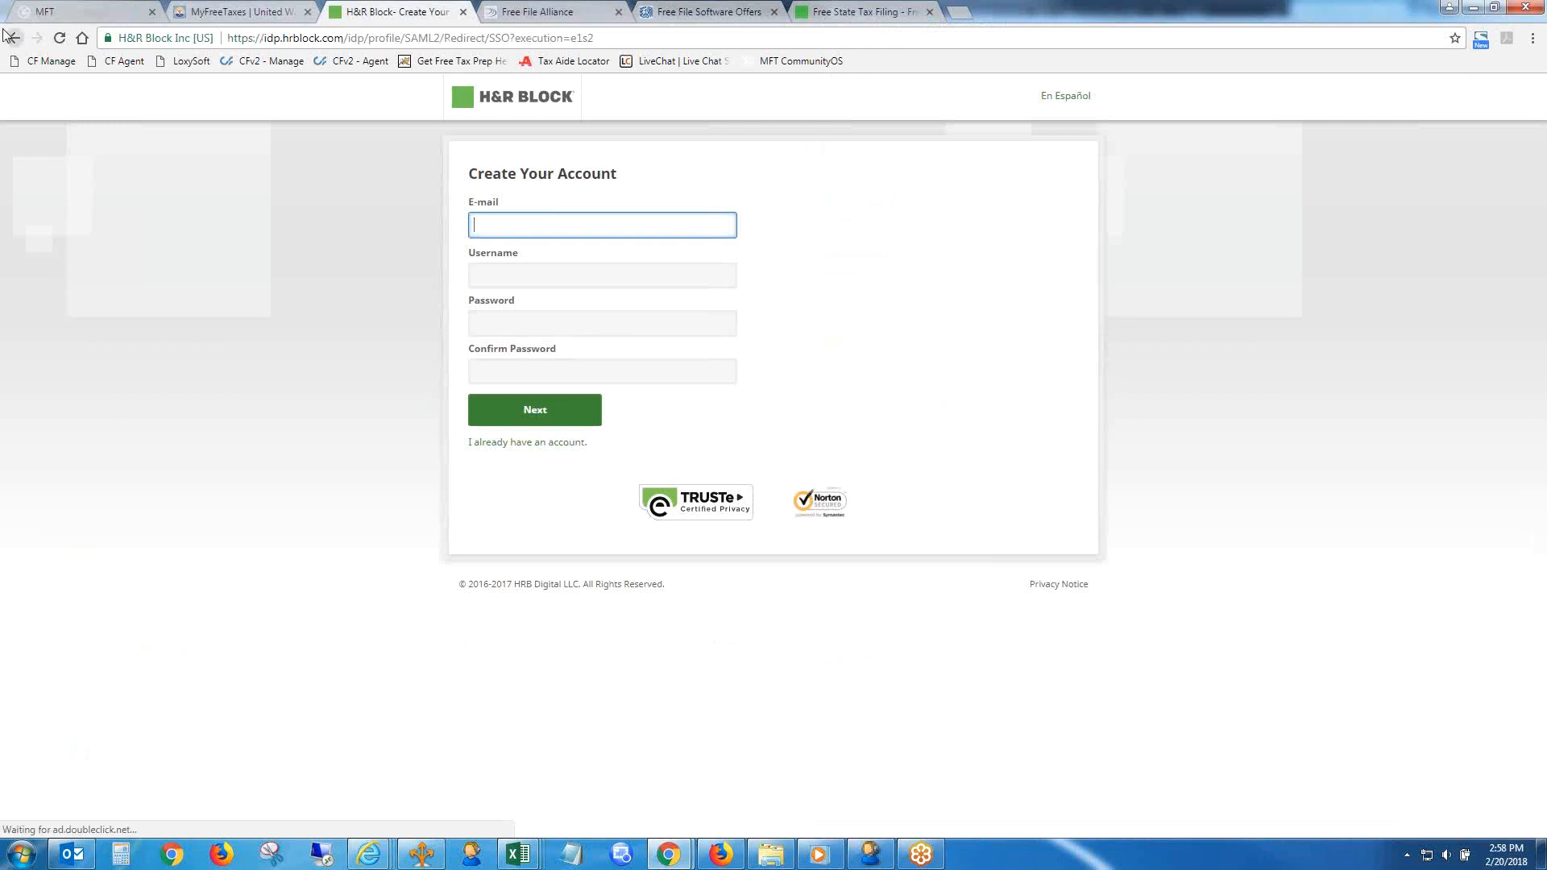
left_click(772, 360)
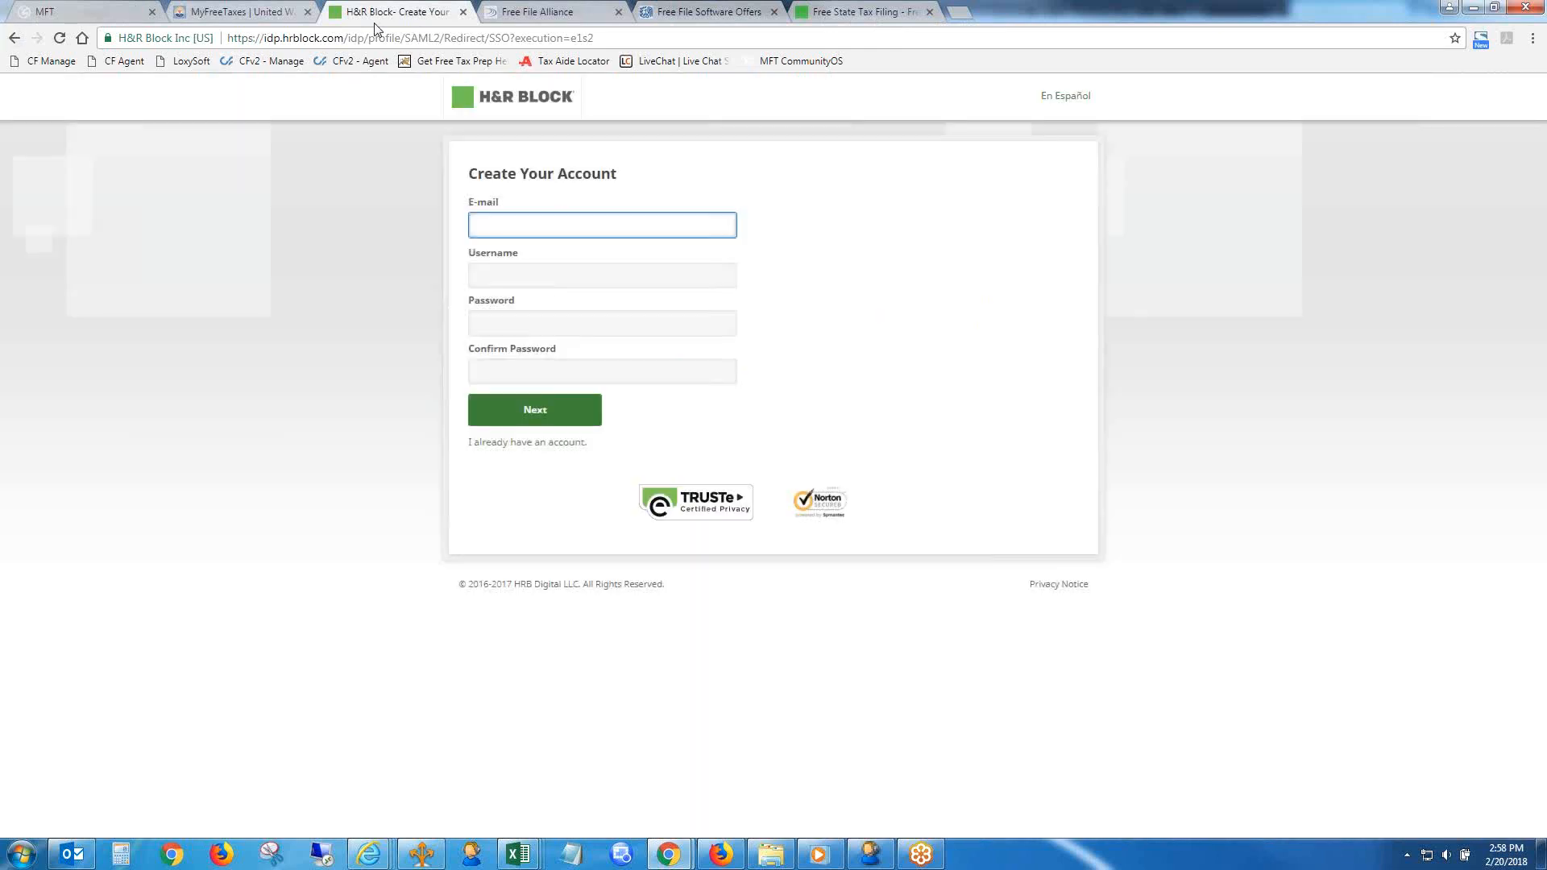
left_click(463, 11)
left_click(241, 12)
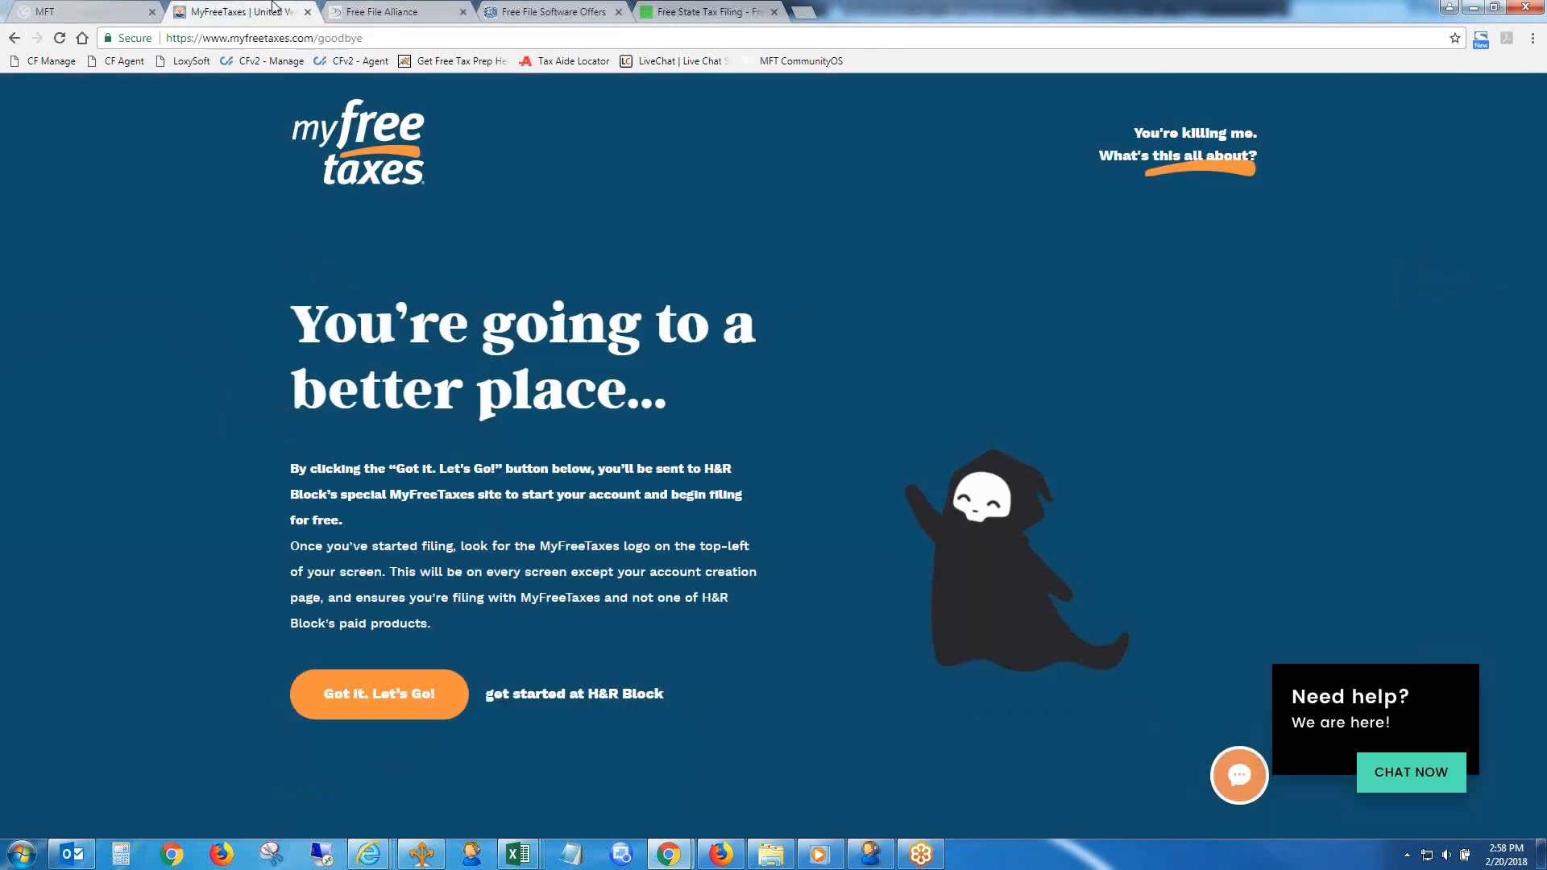
left_click(392, 681)
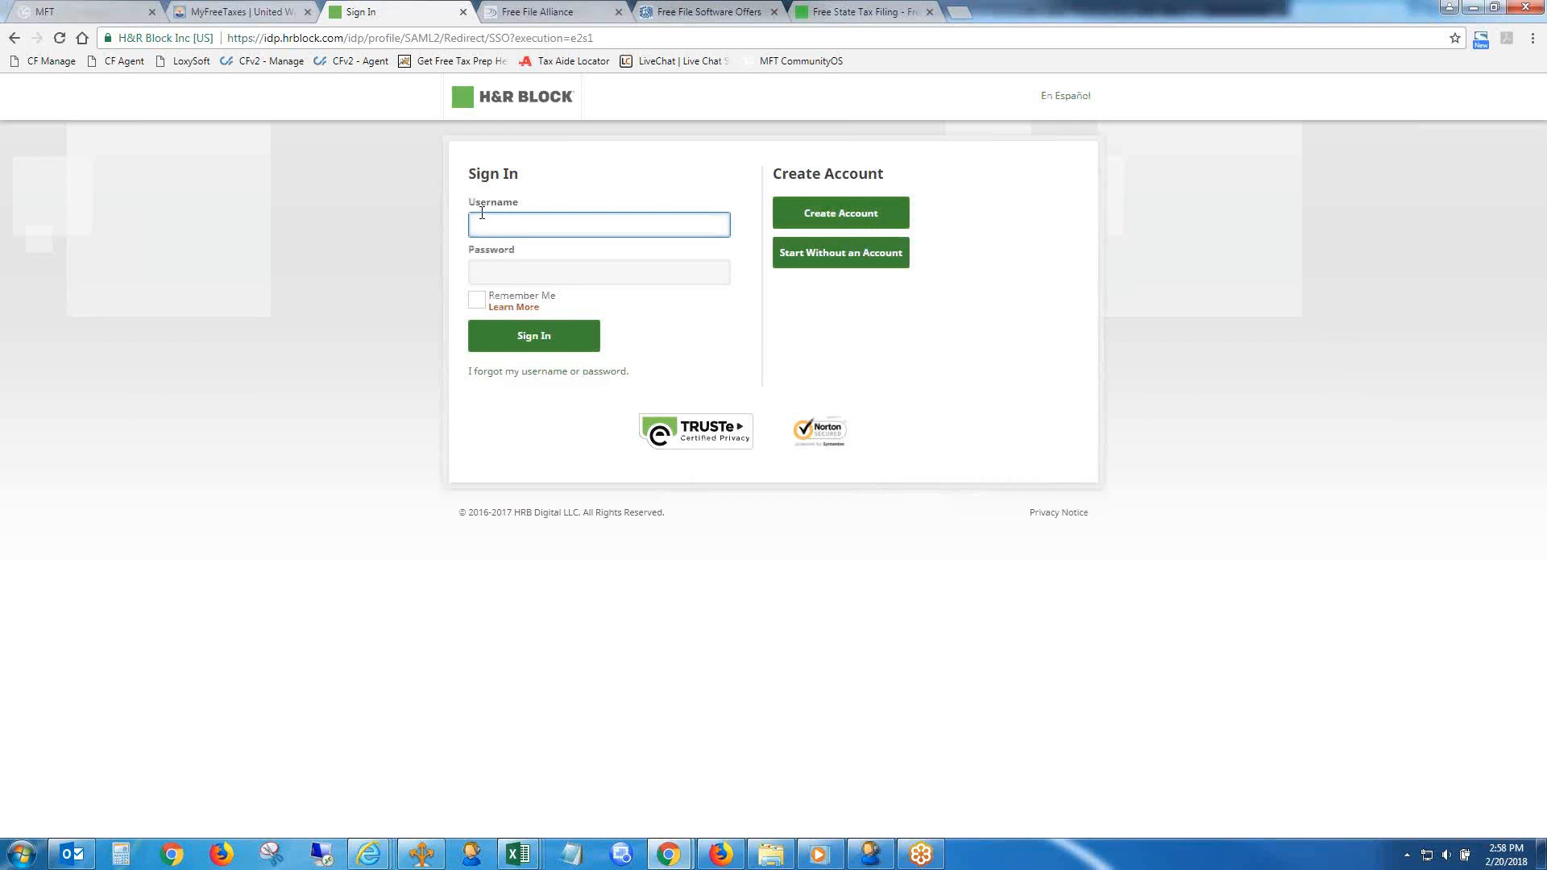
left_click(882, 13)
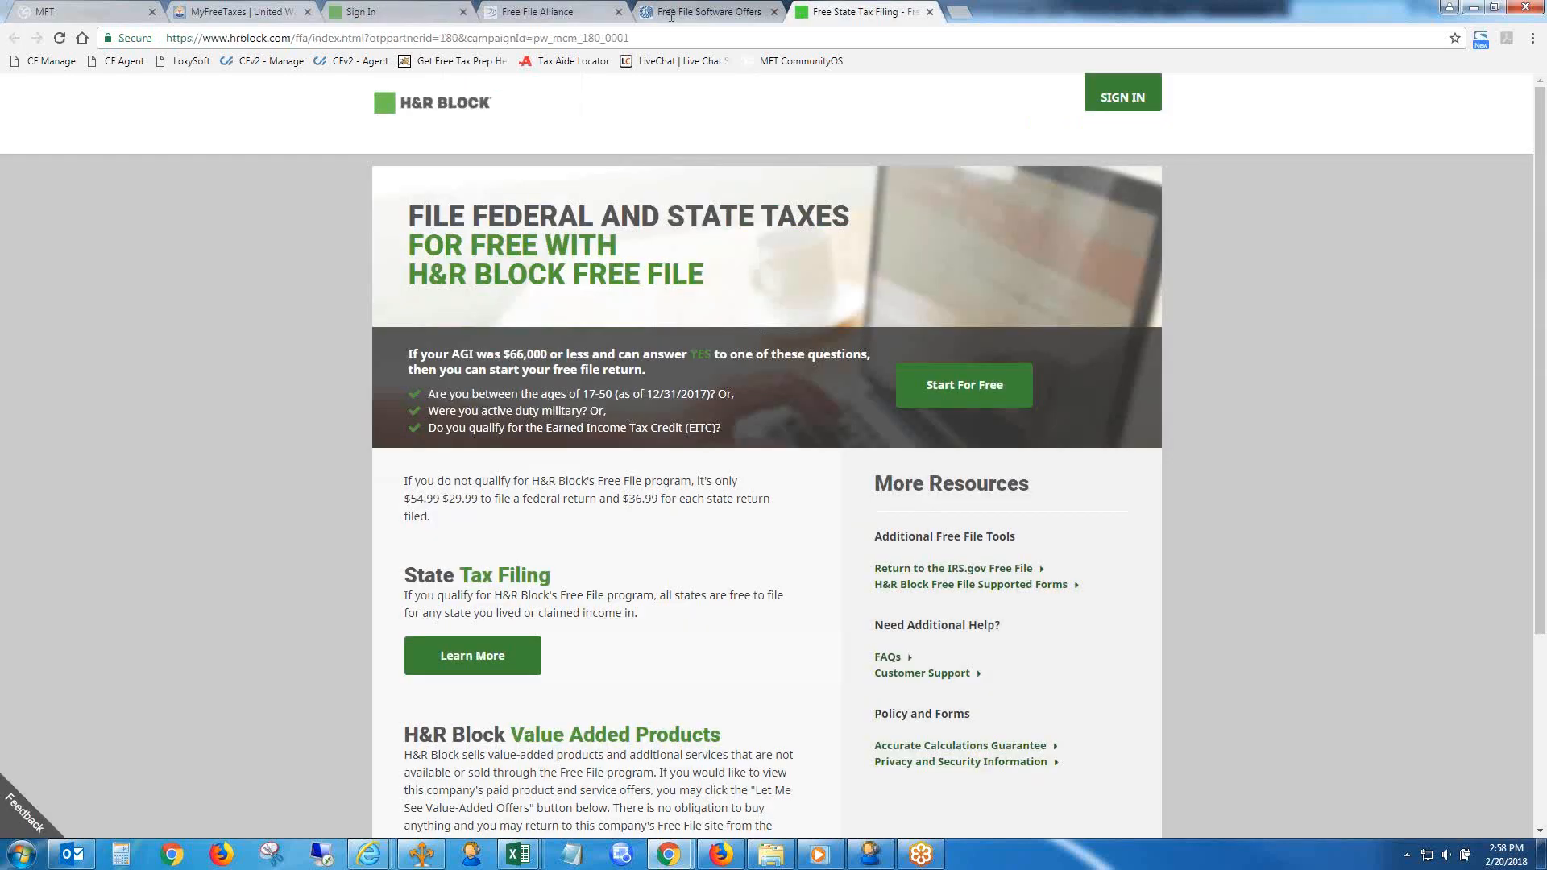
left_click(391, 13)
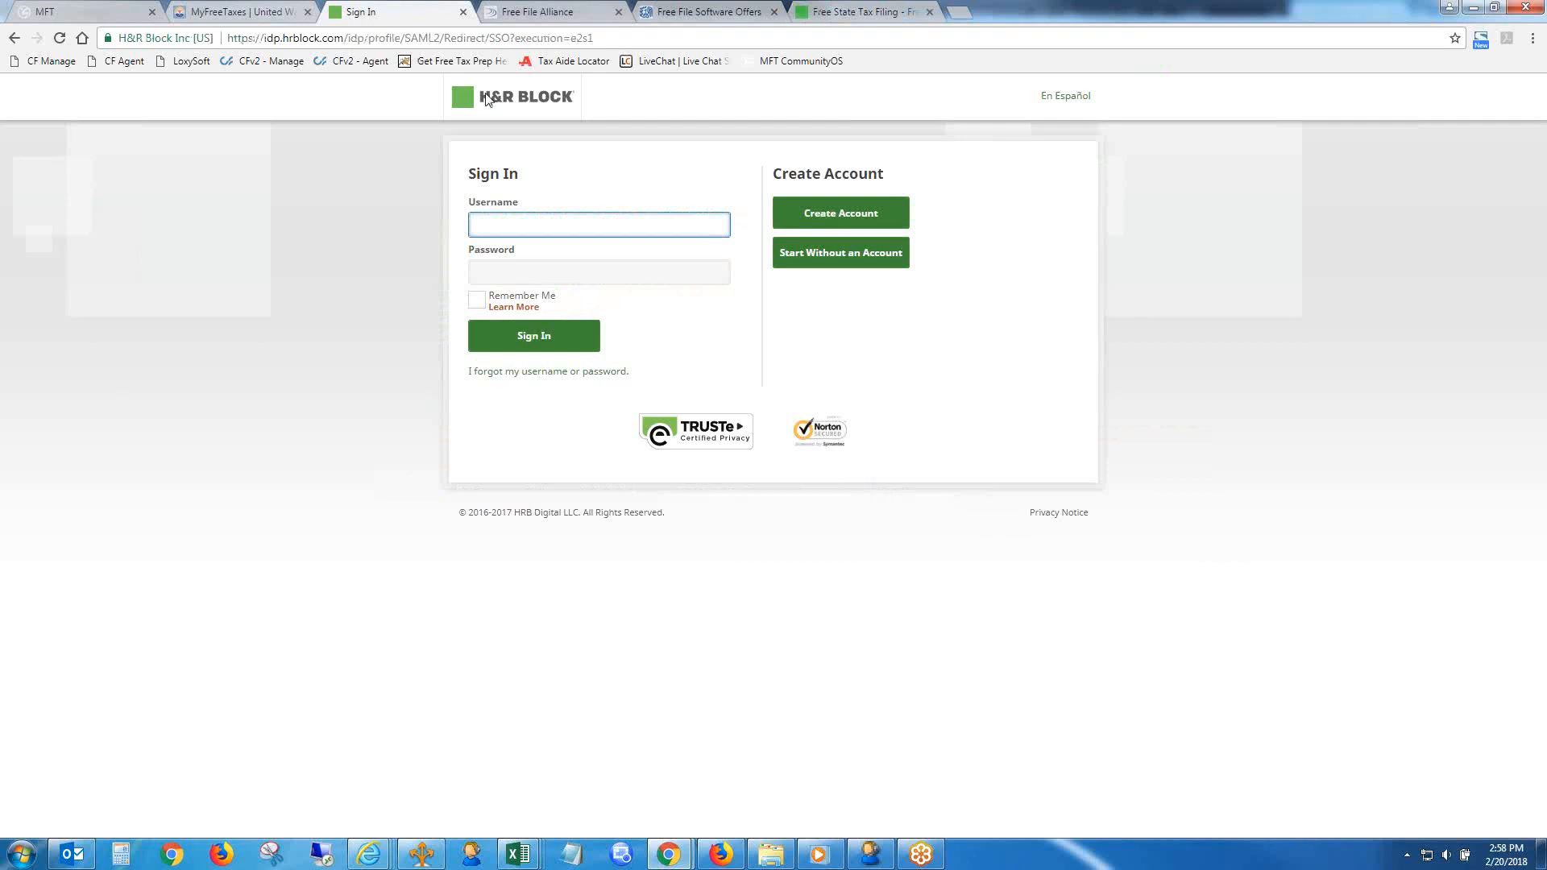
- In the MFT form, try the HR Block Service URL option other, and finally set the field to myfreetaxes.com
left_click(87, 9)
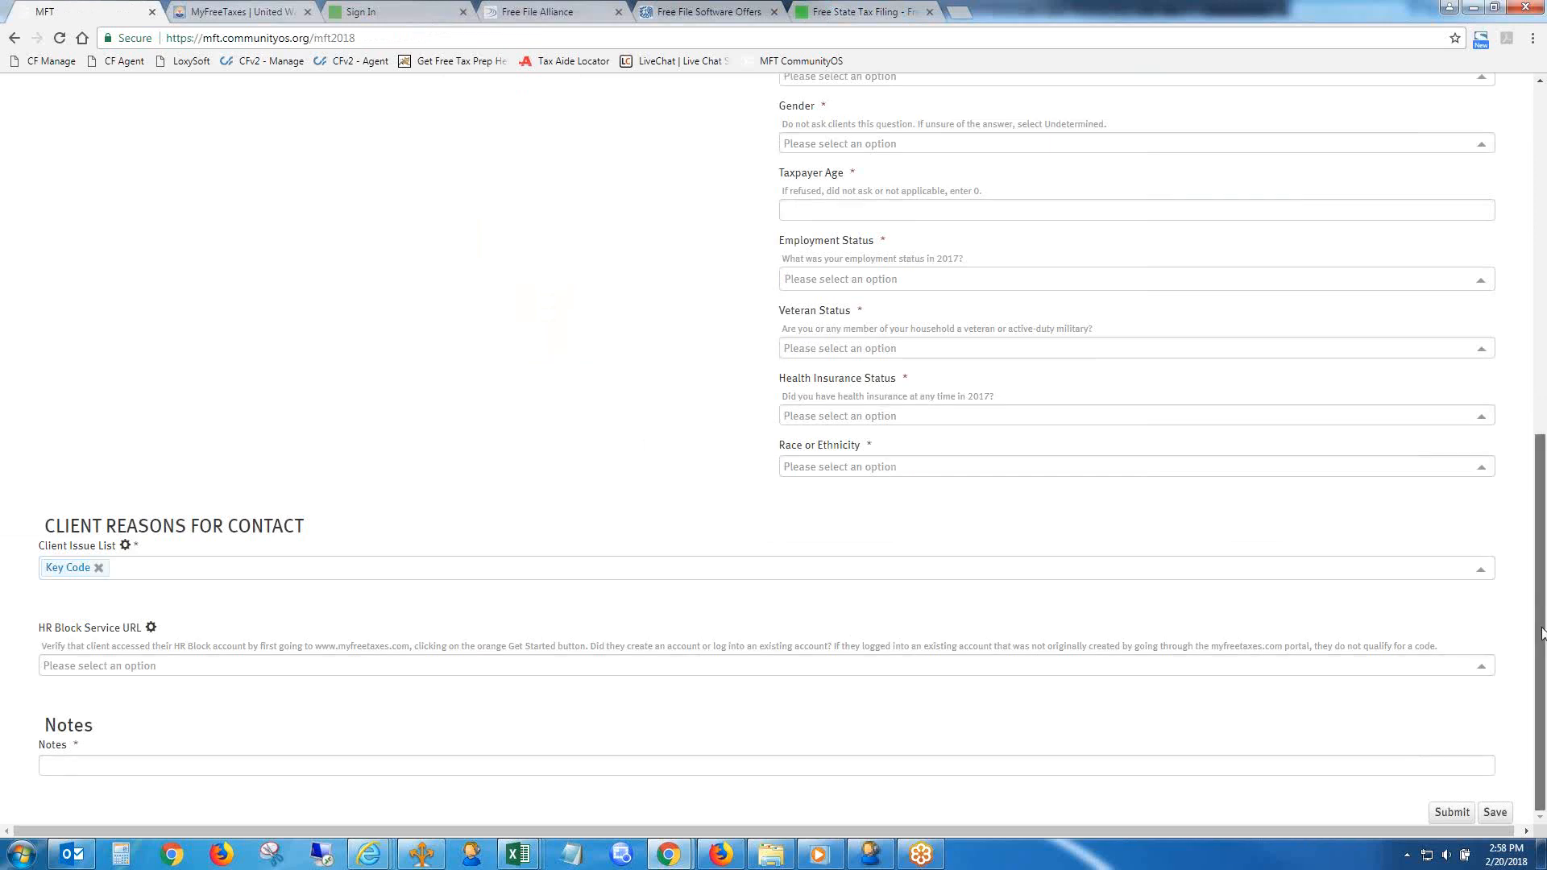
left_click(500, 672)
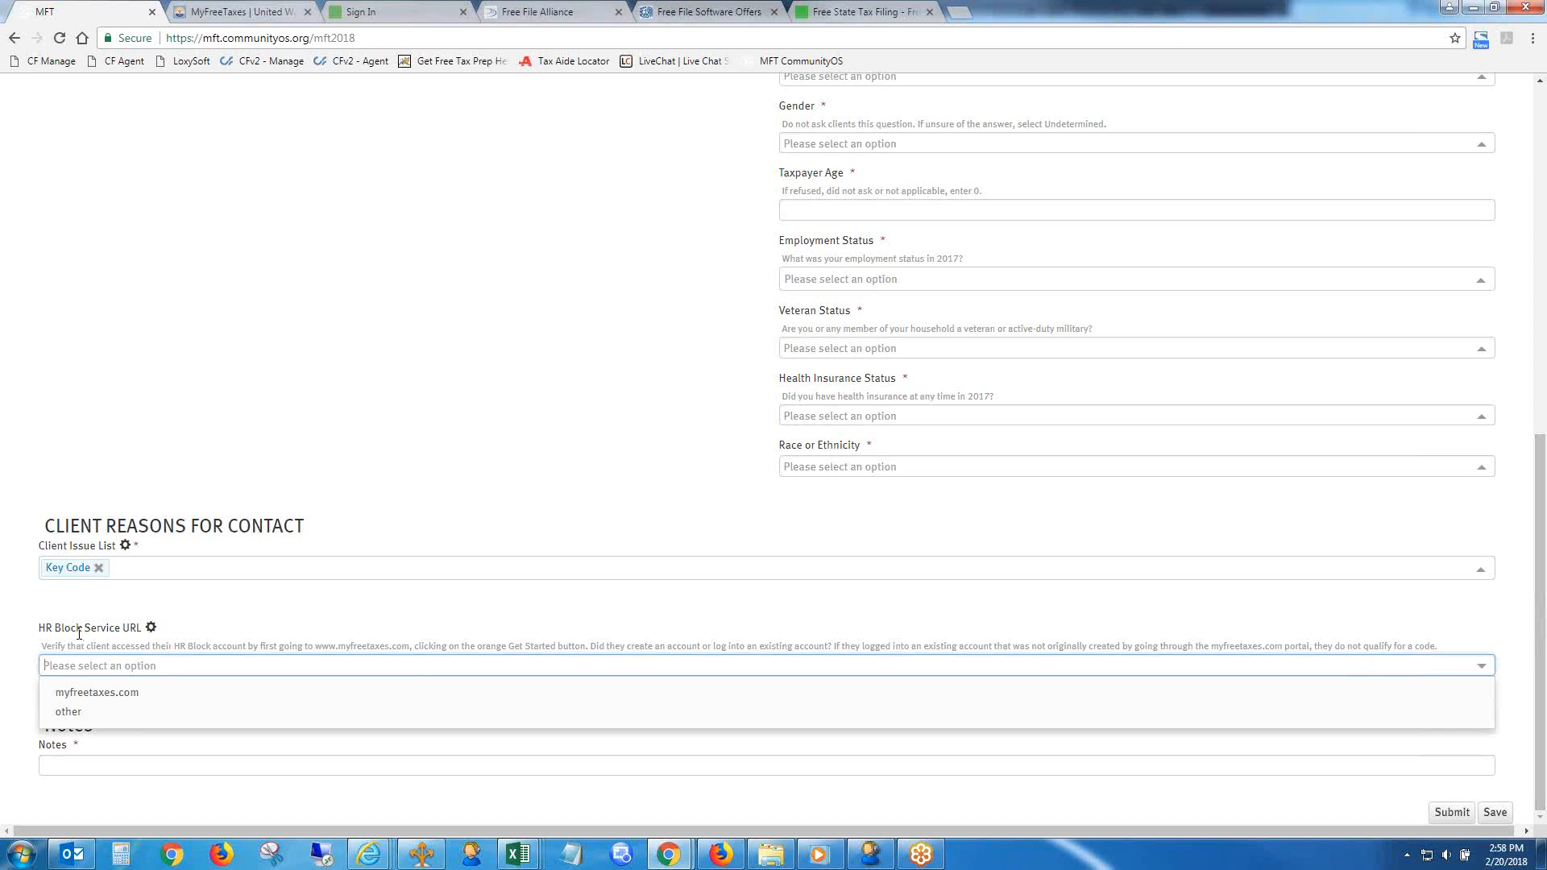
left_click(82, 717)
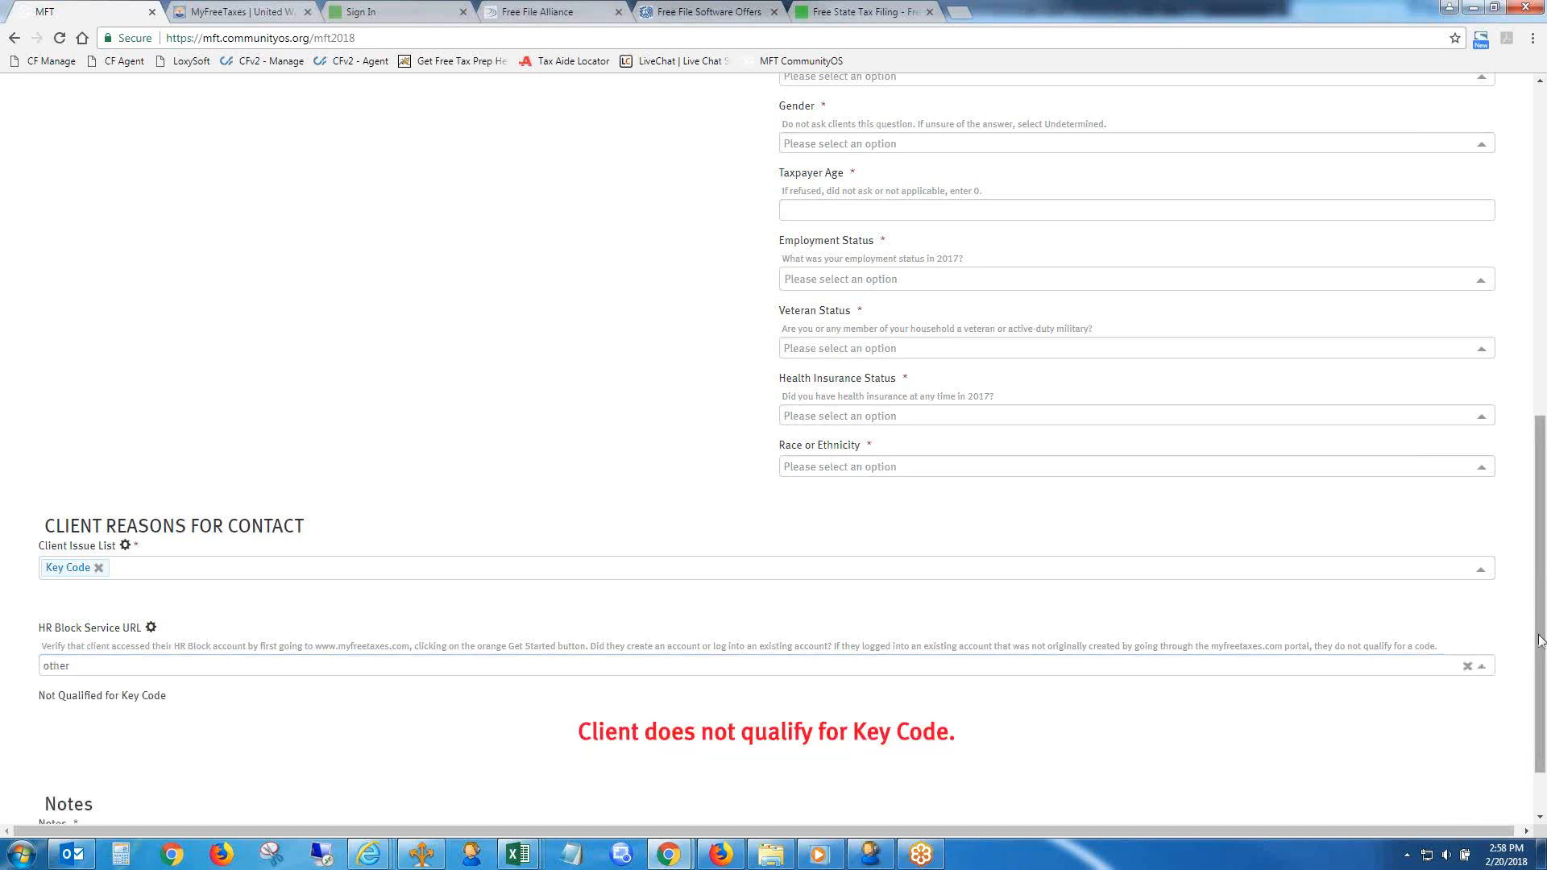
left_click_drag(1541, 643, 1541, 693)
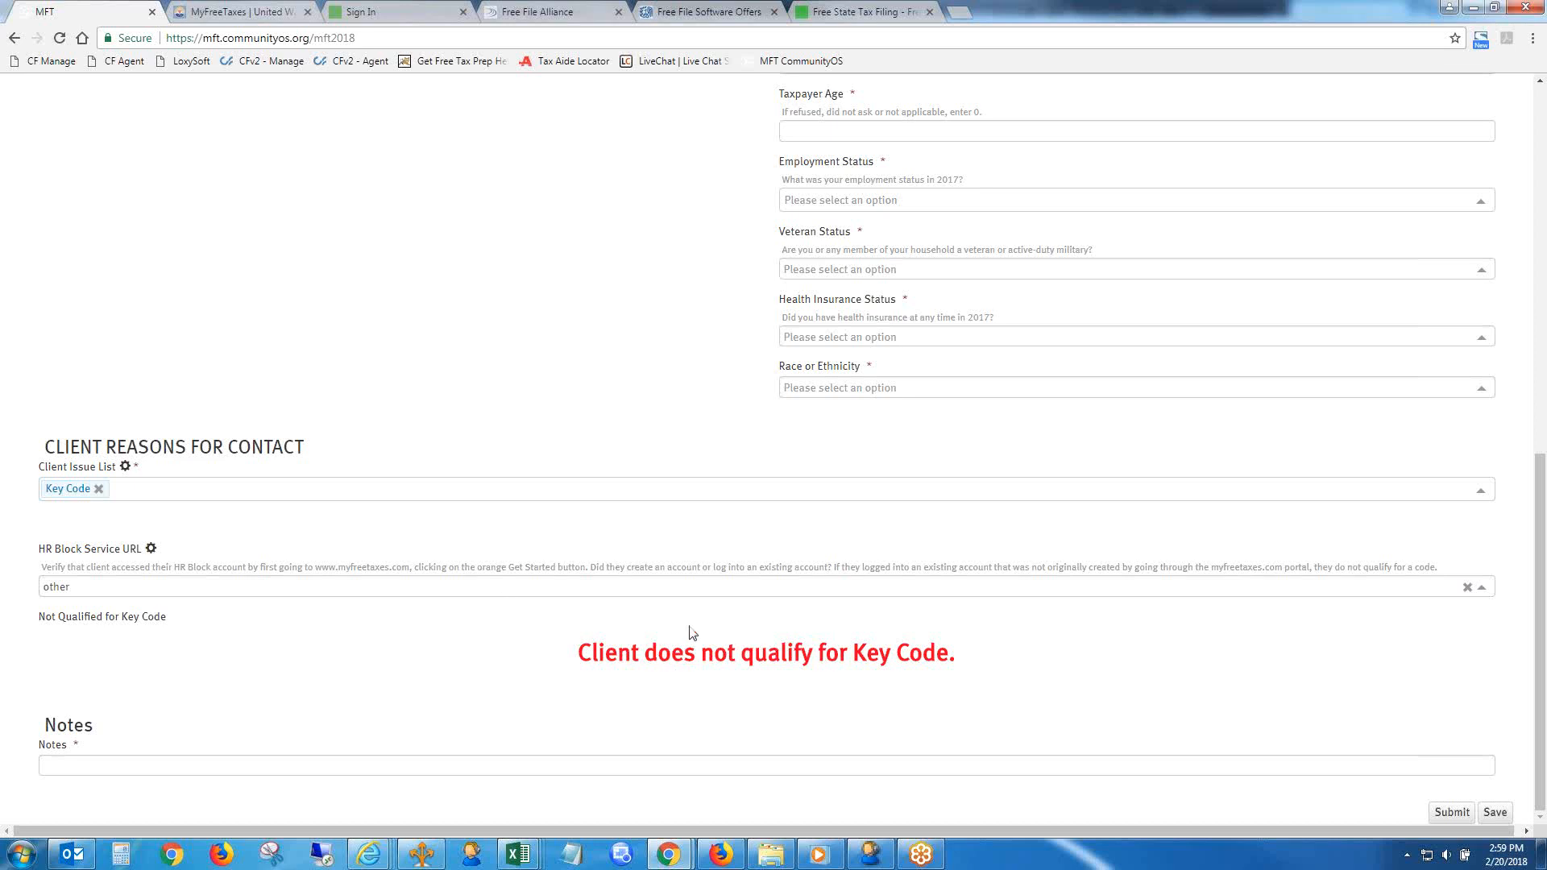
left_click(560, 579)
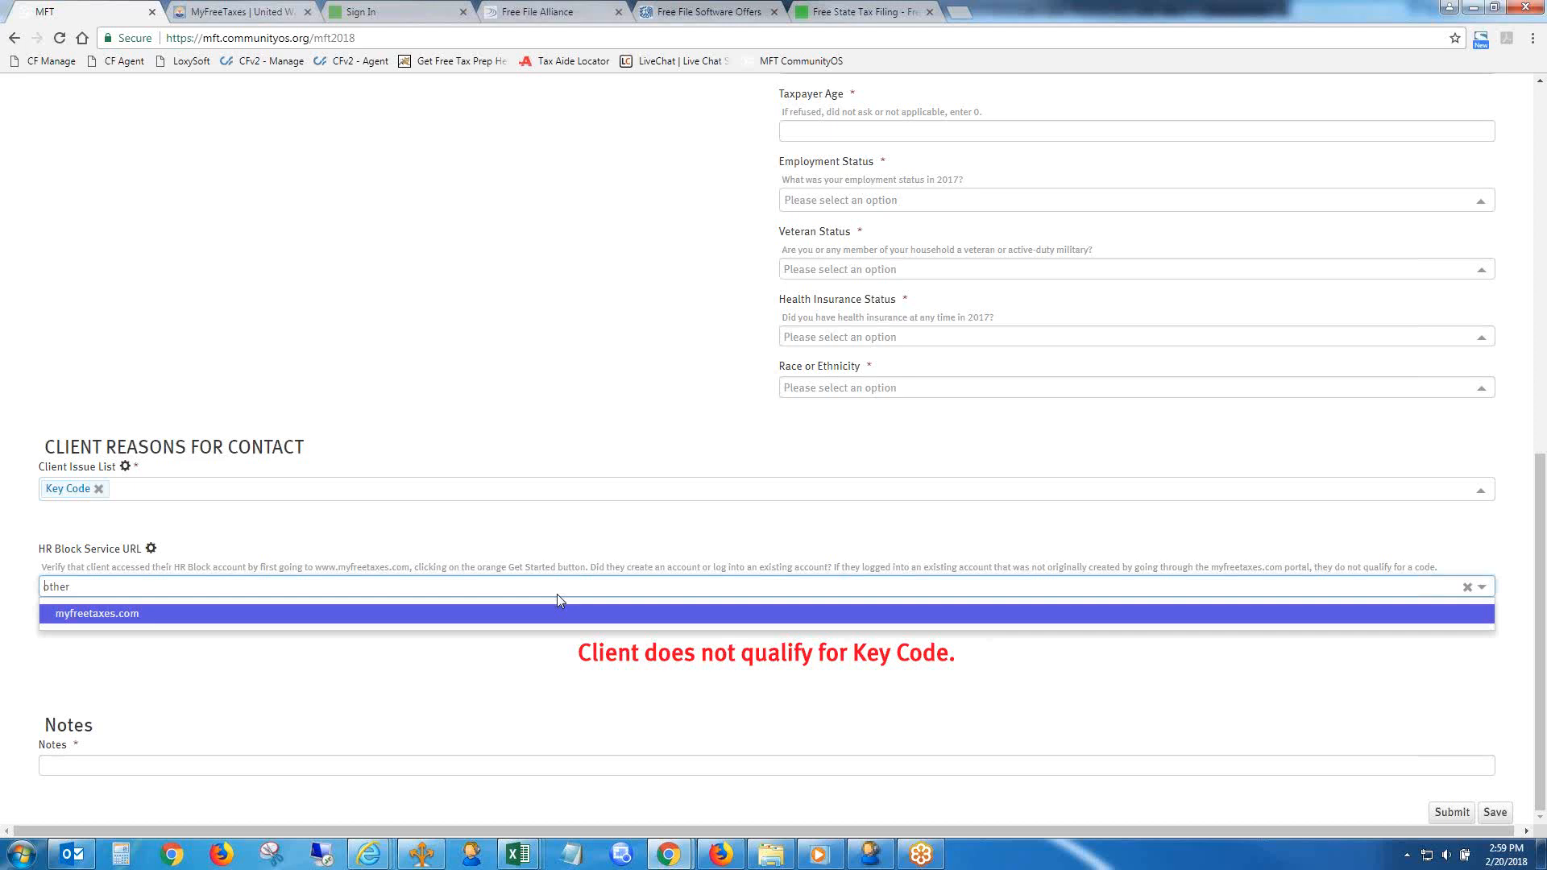
left_click(557, 606)
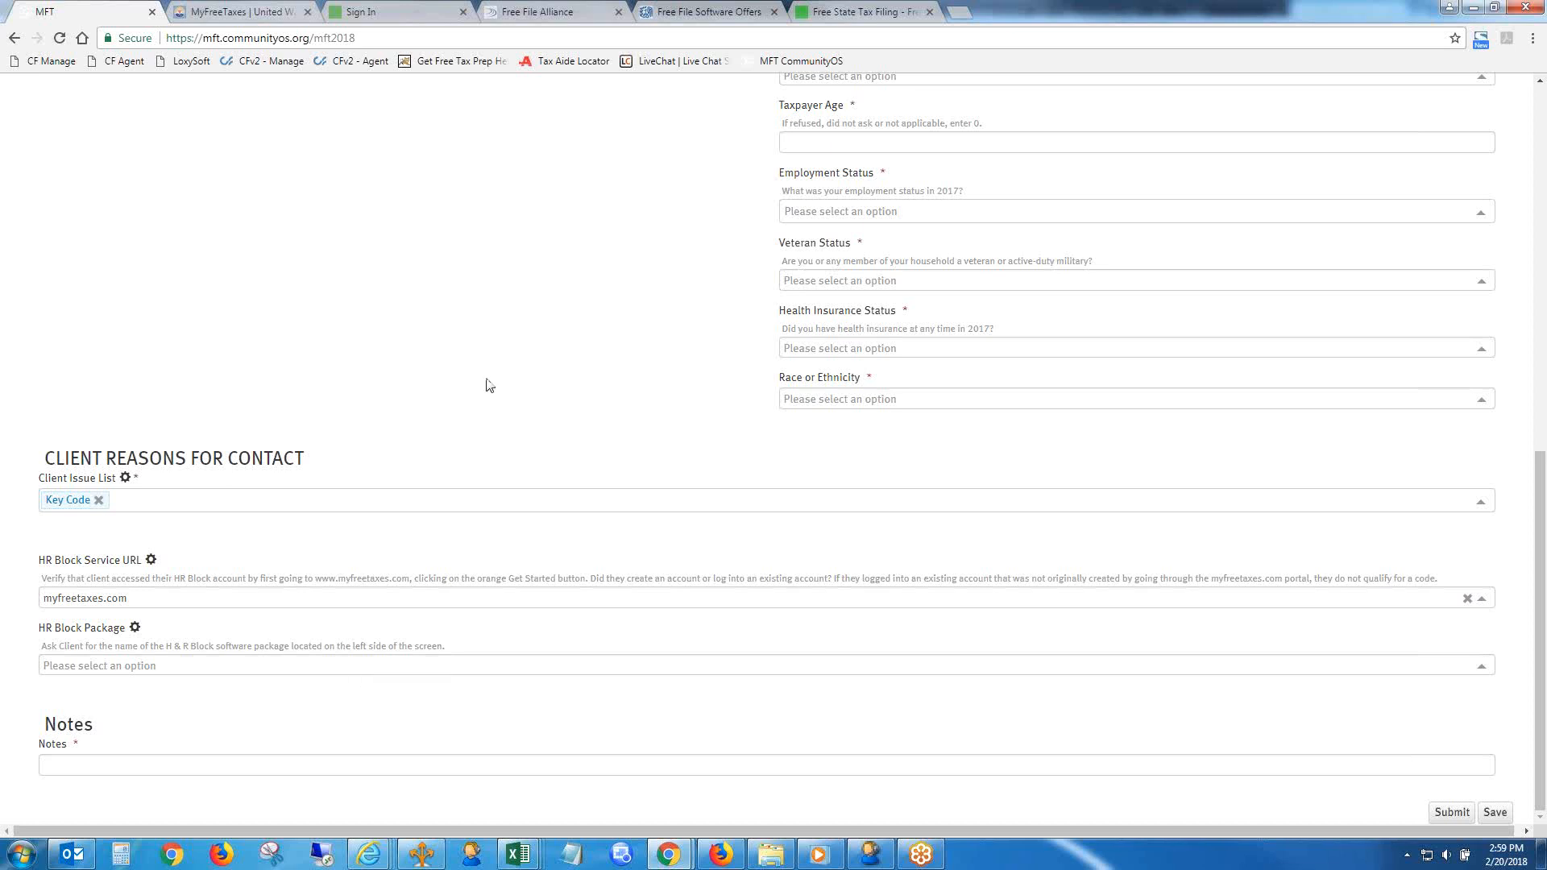
- Switch to the H&R Block sign-in page and sign in with the account's username and password
left_click(390, 12)
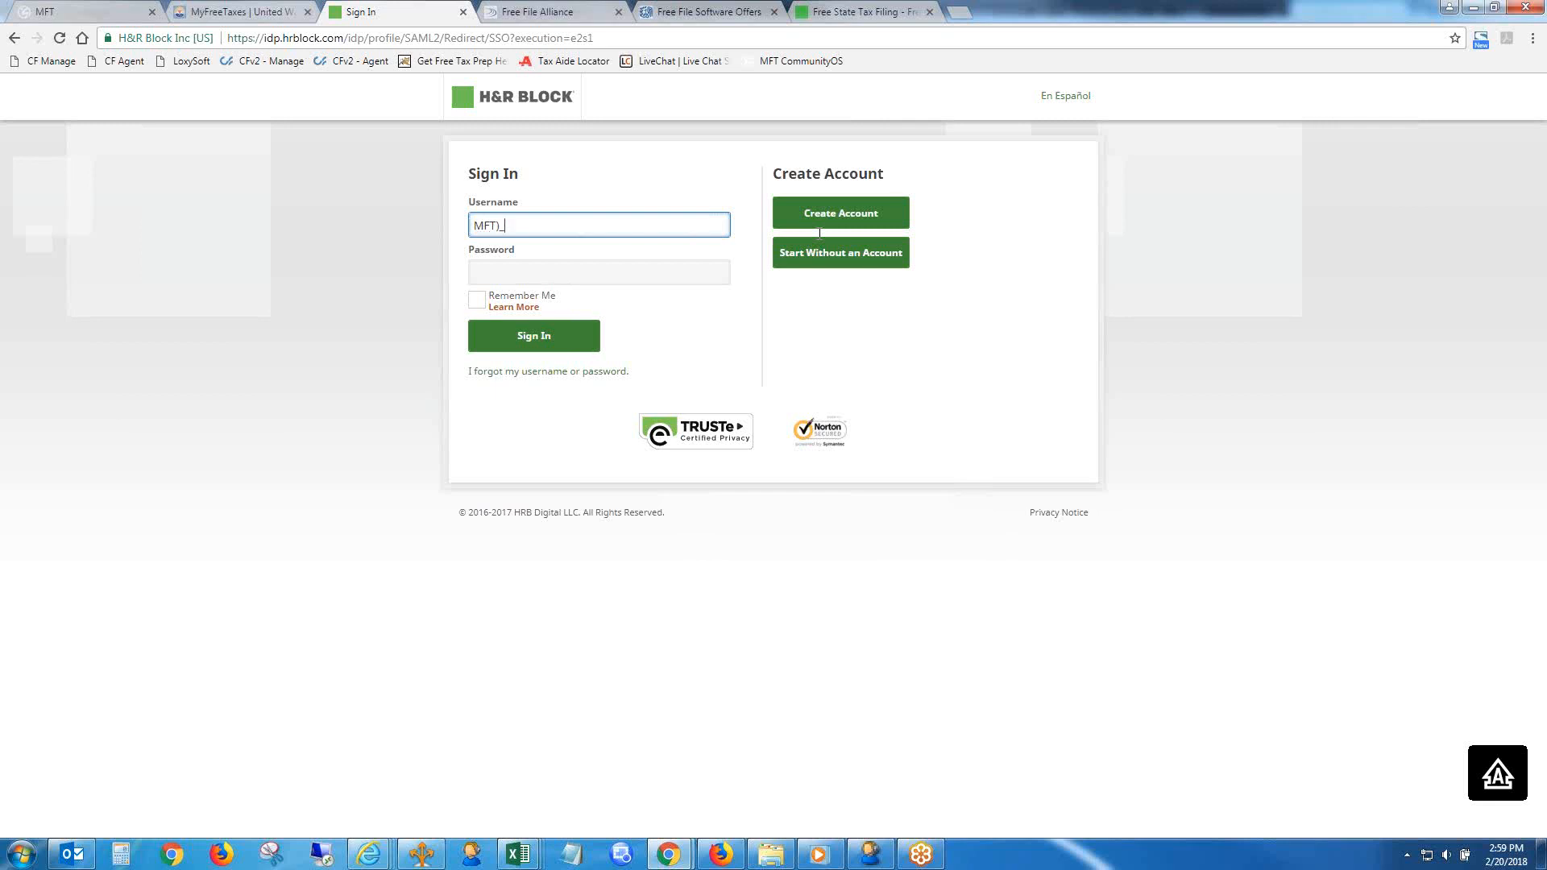
type("2018_21")
key("Tab")
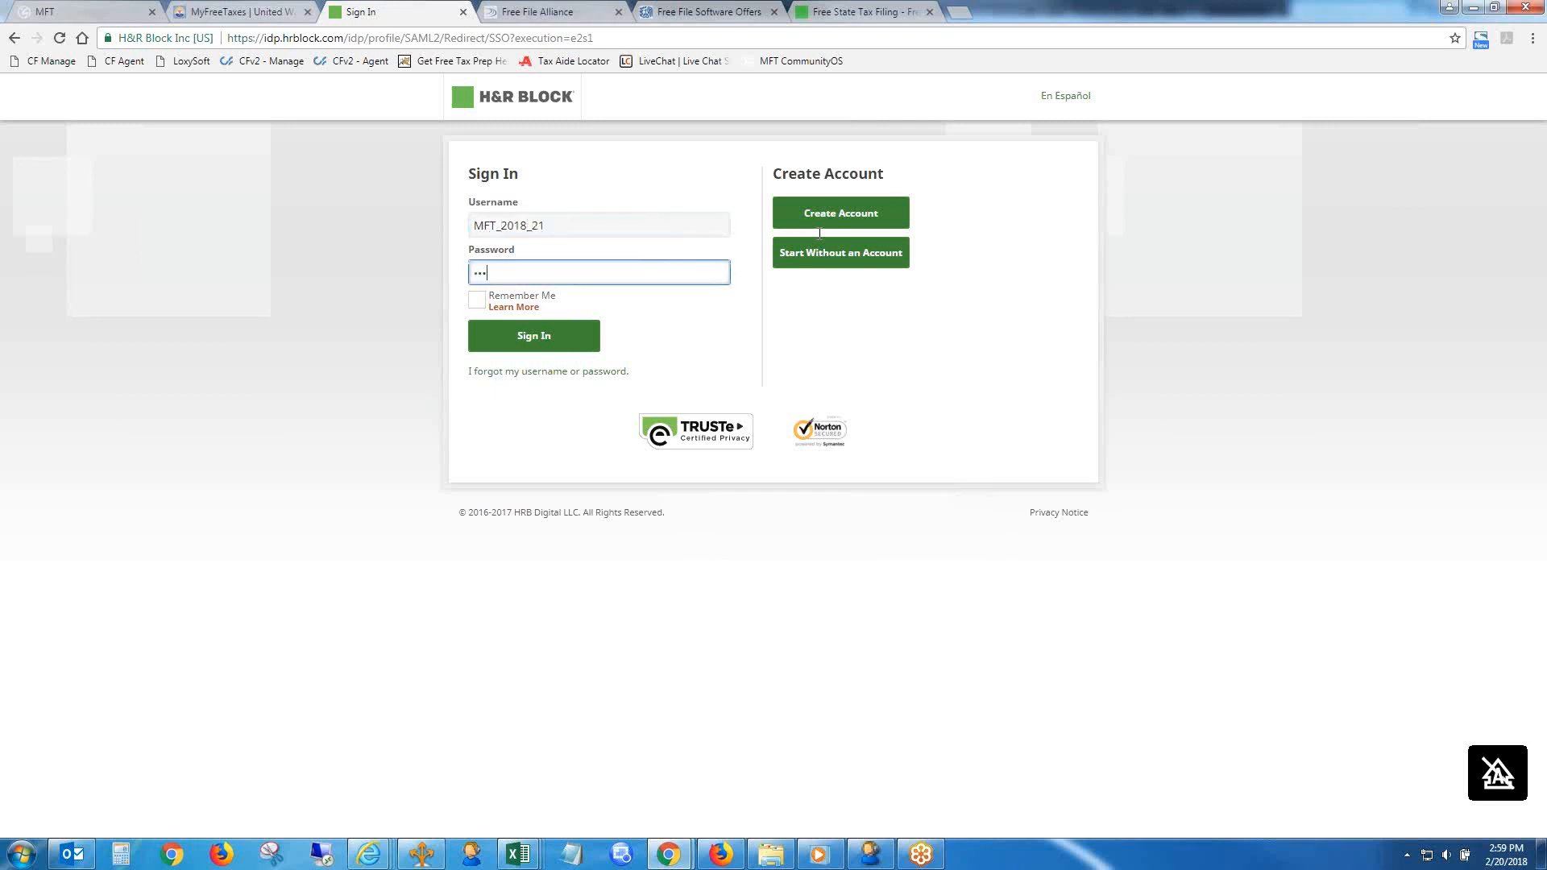
key("Return")
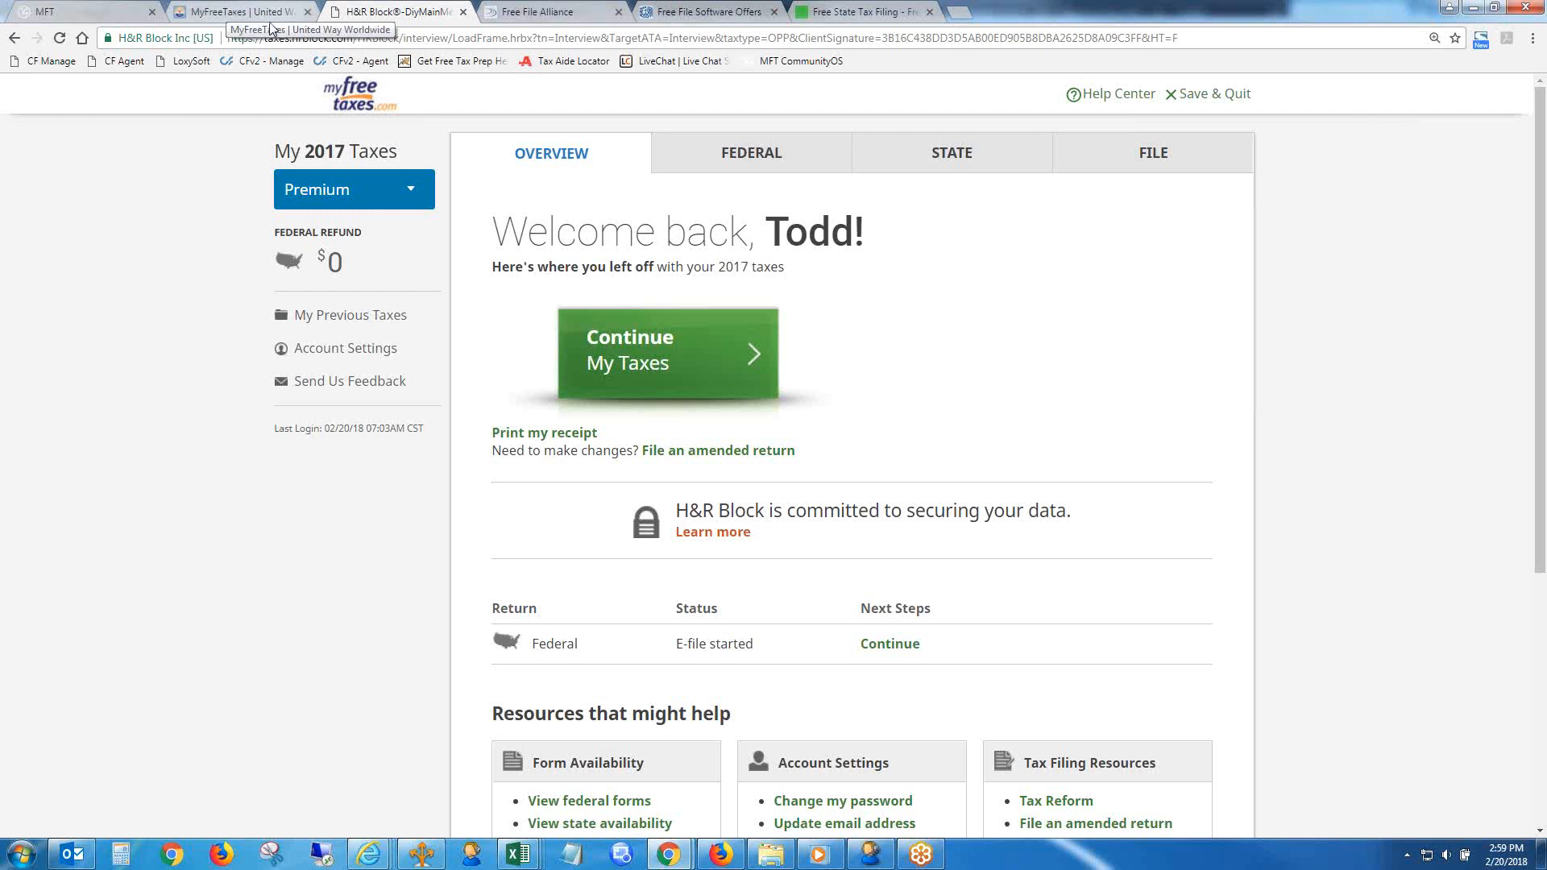
- Check the software package shown in the H&R Block account and set the HR Block Package in the MFT form to Premium
left_click(113, 10)
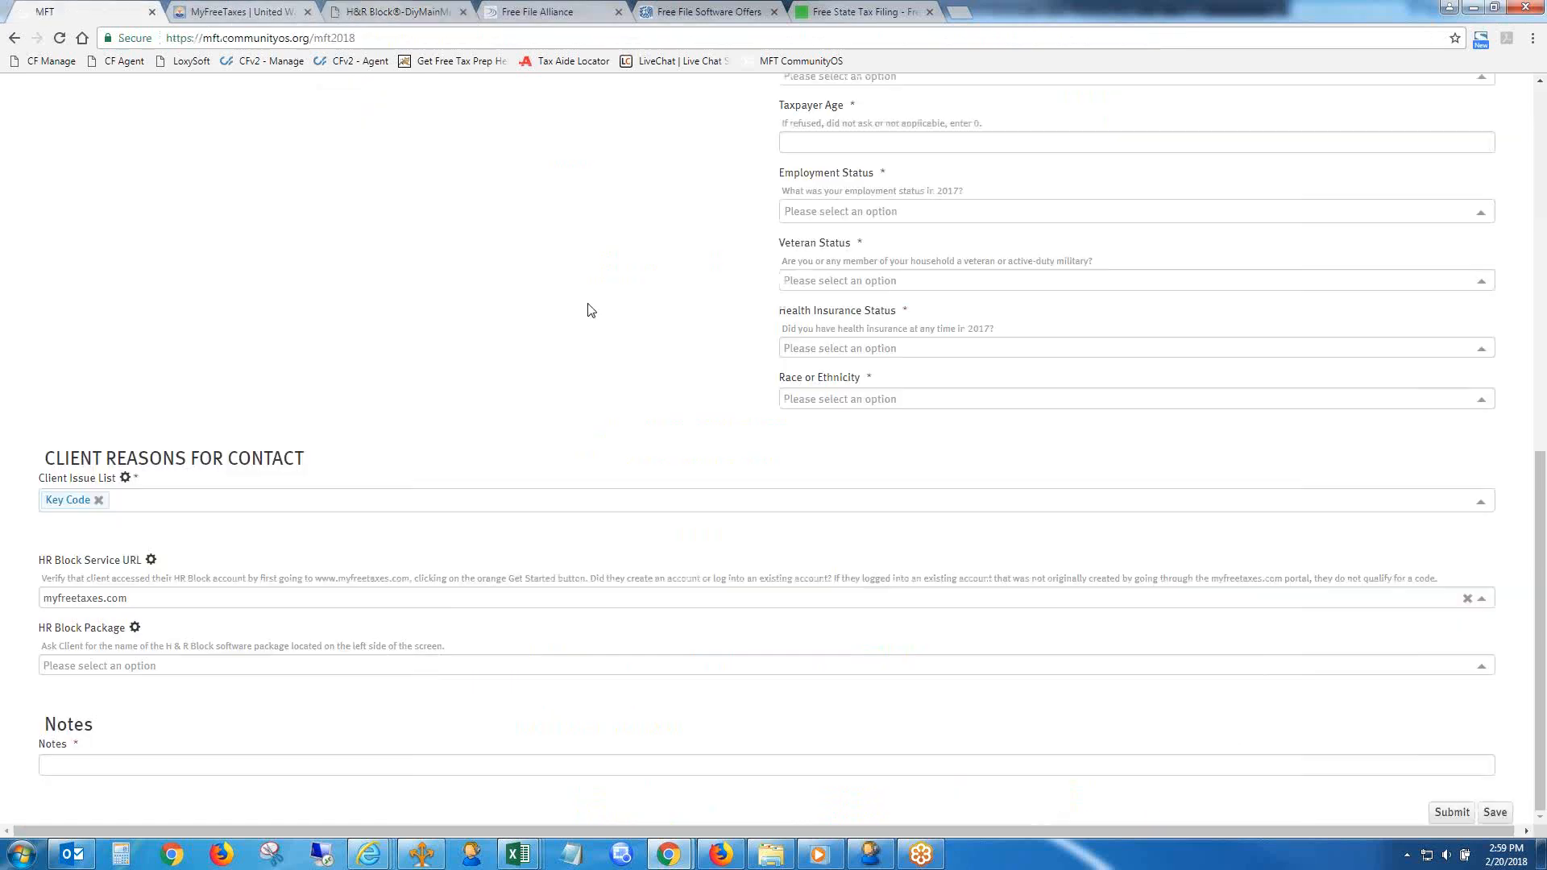
left_click(582, 665)
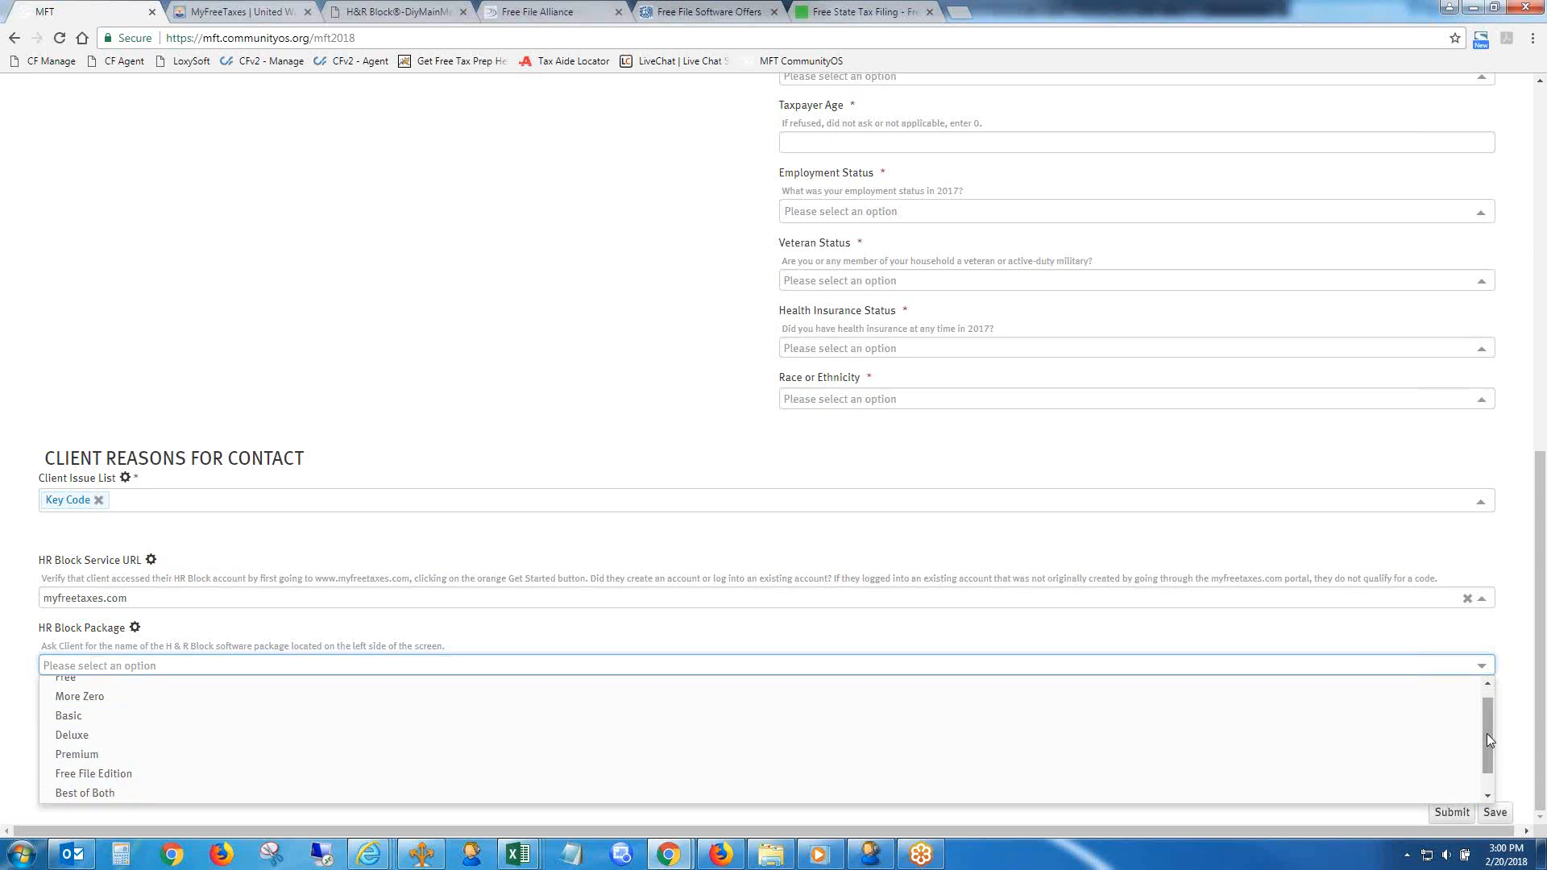
left_click_drag(1487, 734, 1491, 766)
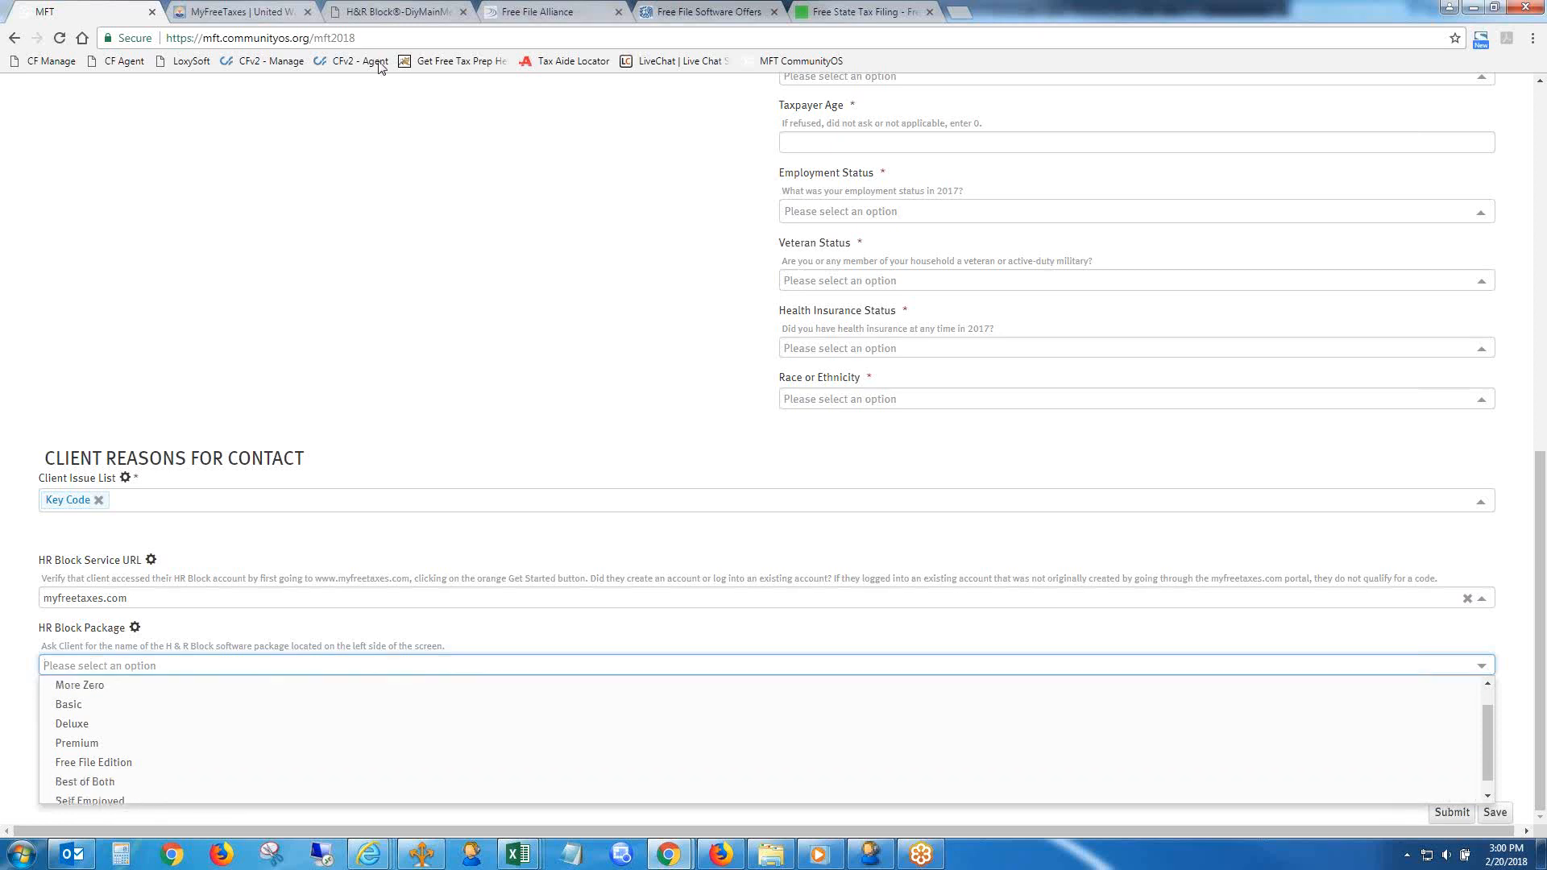
left_click(390, 9)
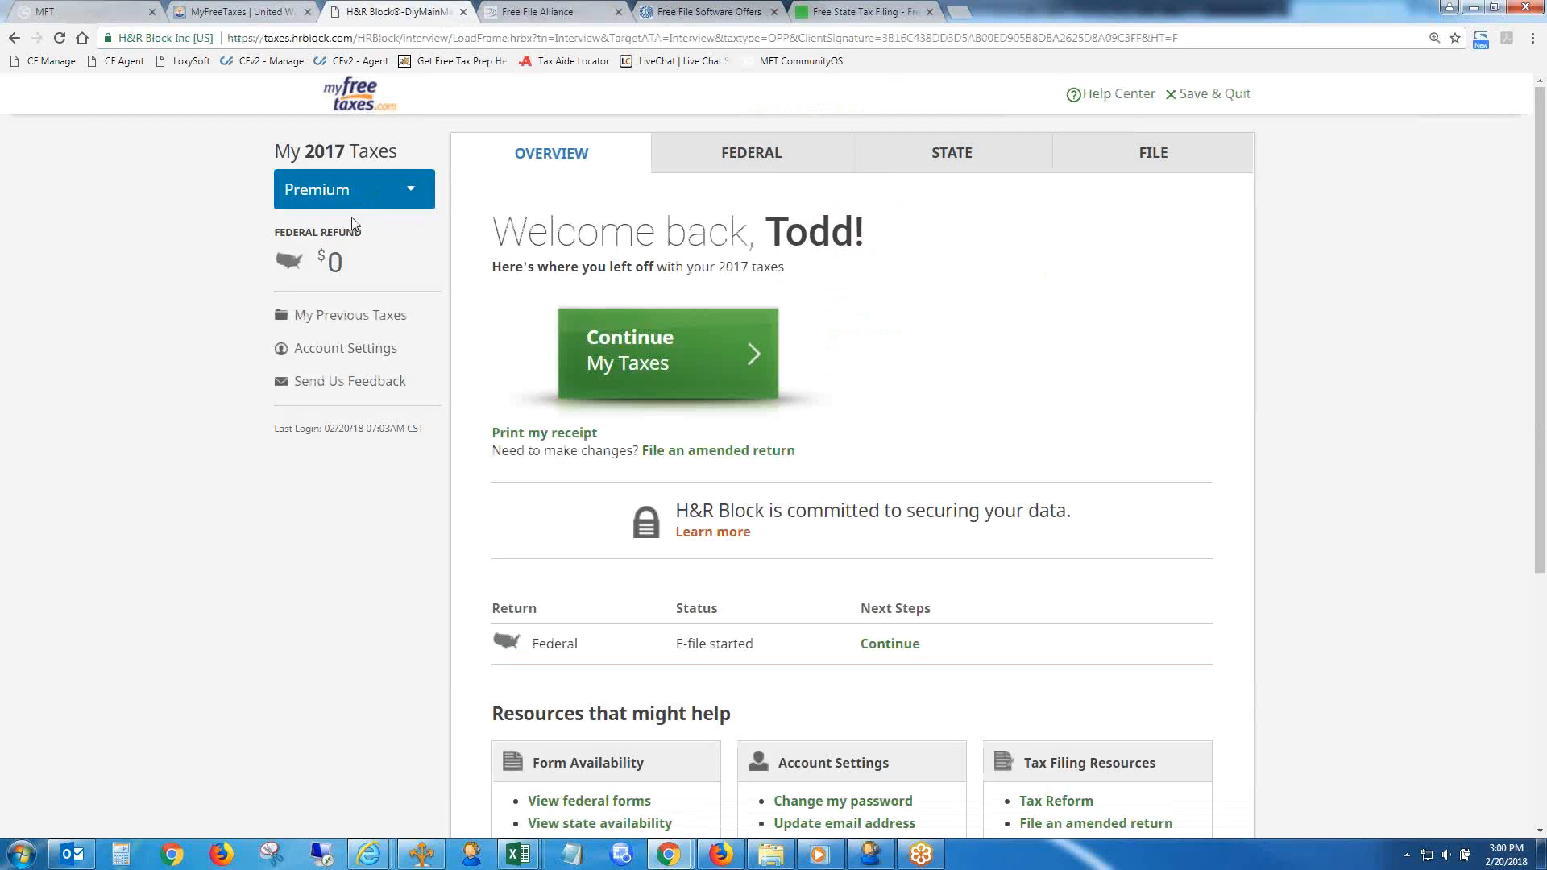
left_click(92, 9)
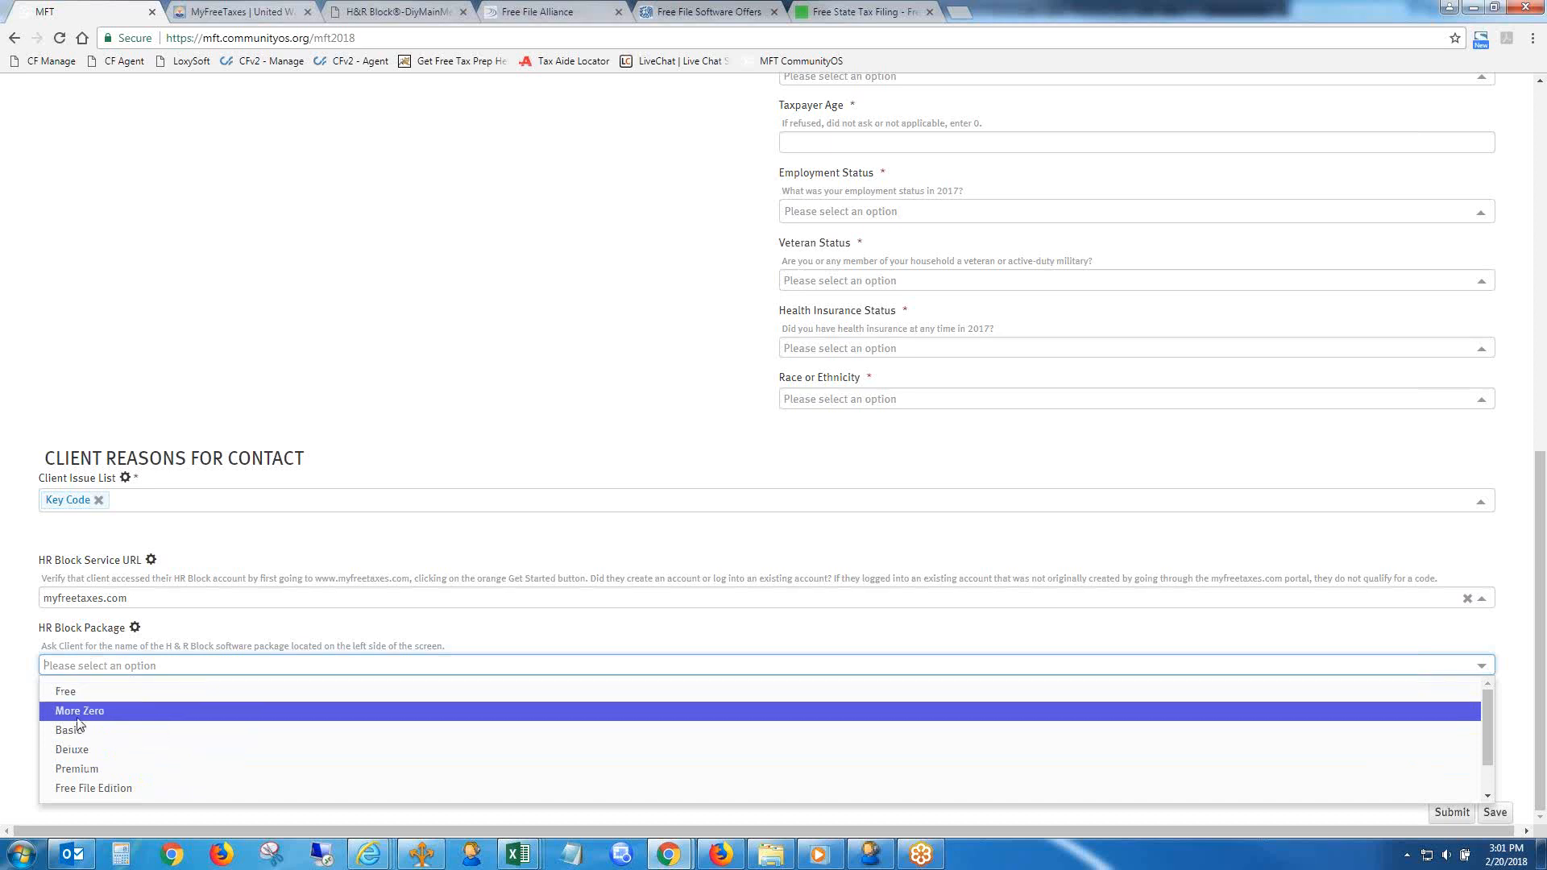
left_click(103, 774)
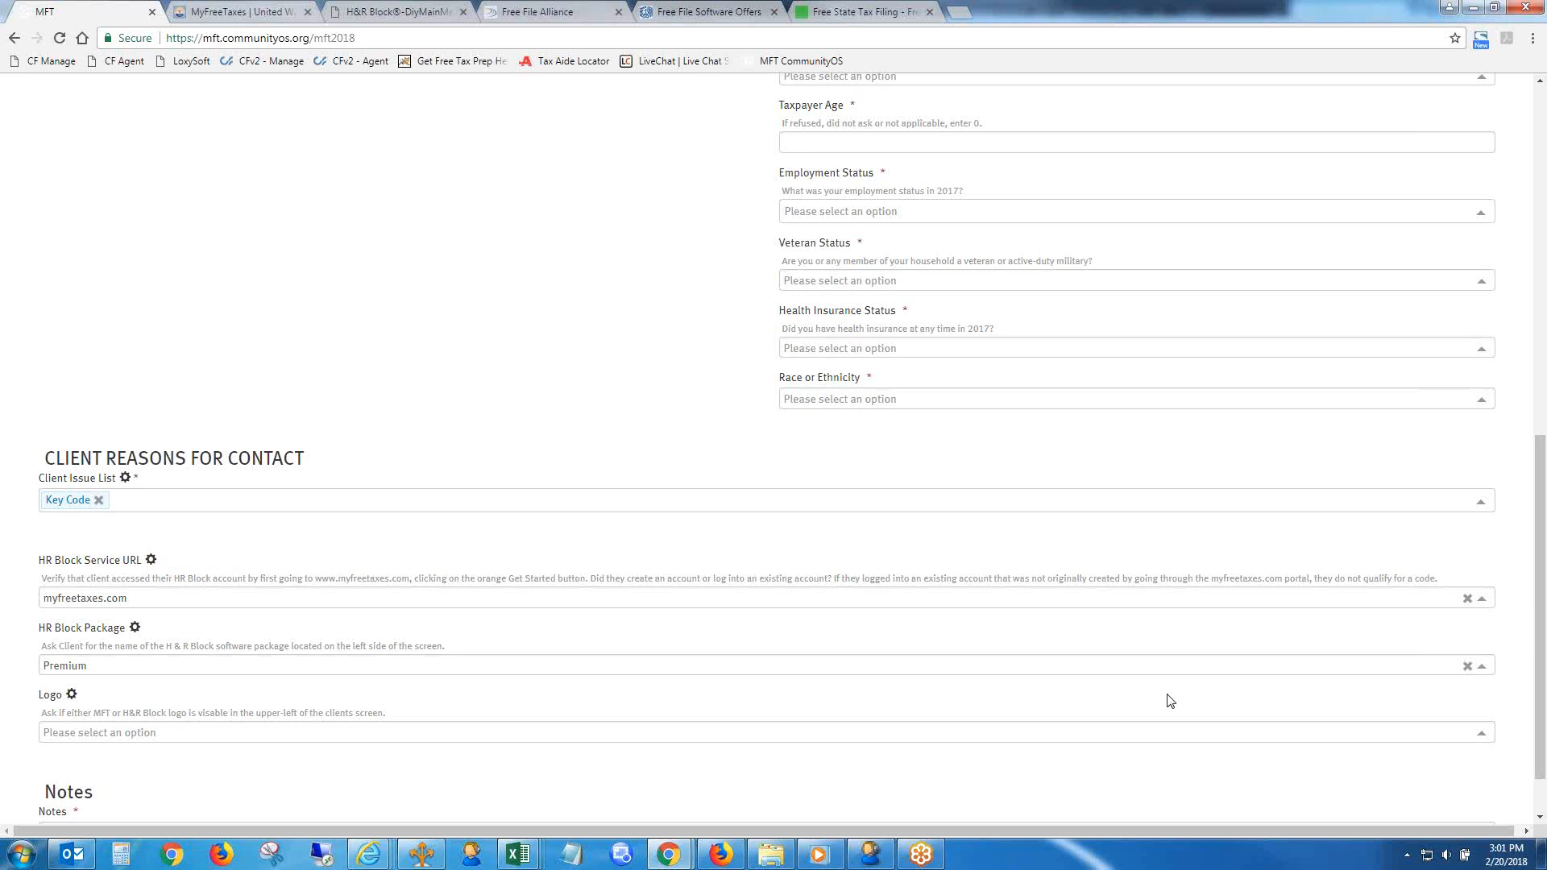
- Check the logo in the H&R Block account, try H&R Block (Green Box) in the form, and set Logo to MyFreeTaxes (White Banner)
left_click_drag(1541, 611, 1543, 642)
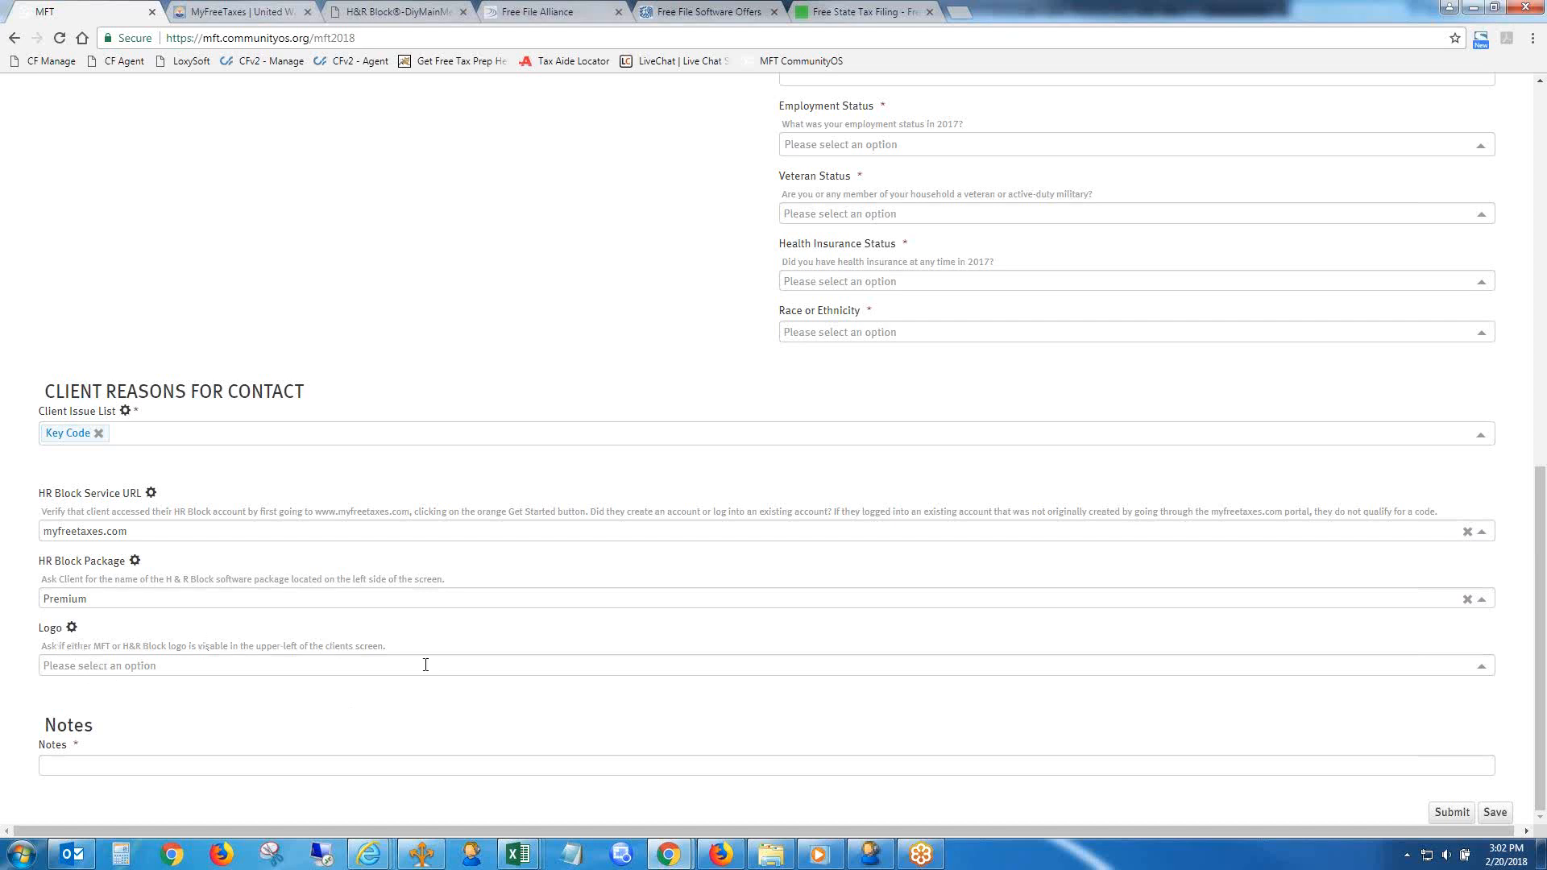
left_click(395, 11)
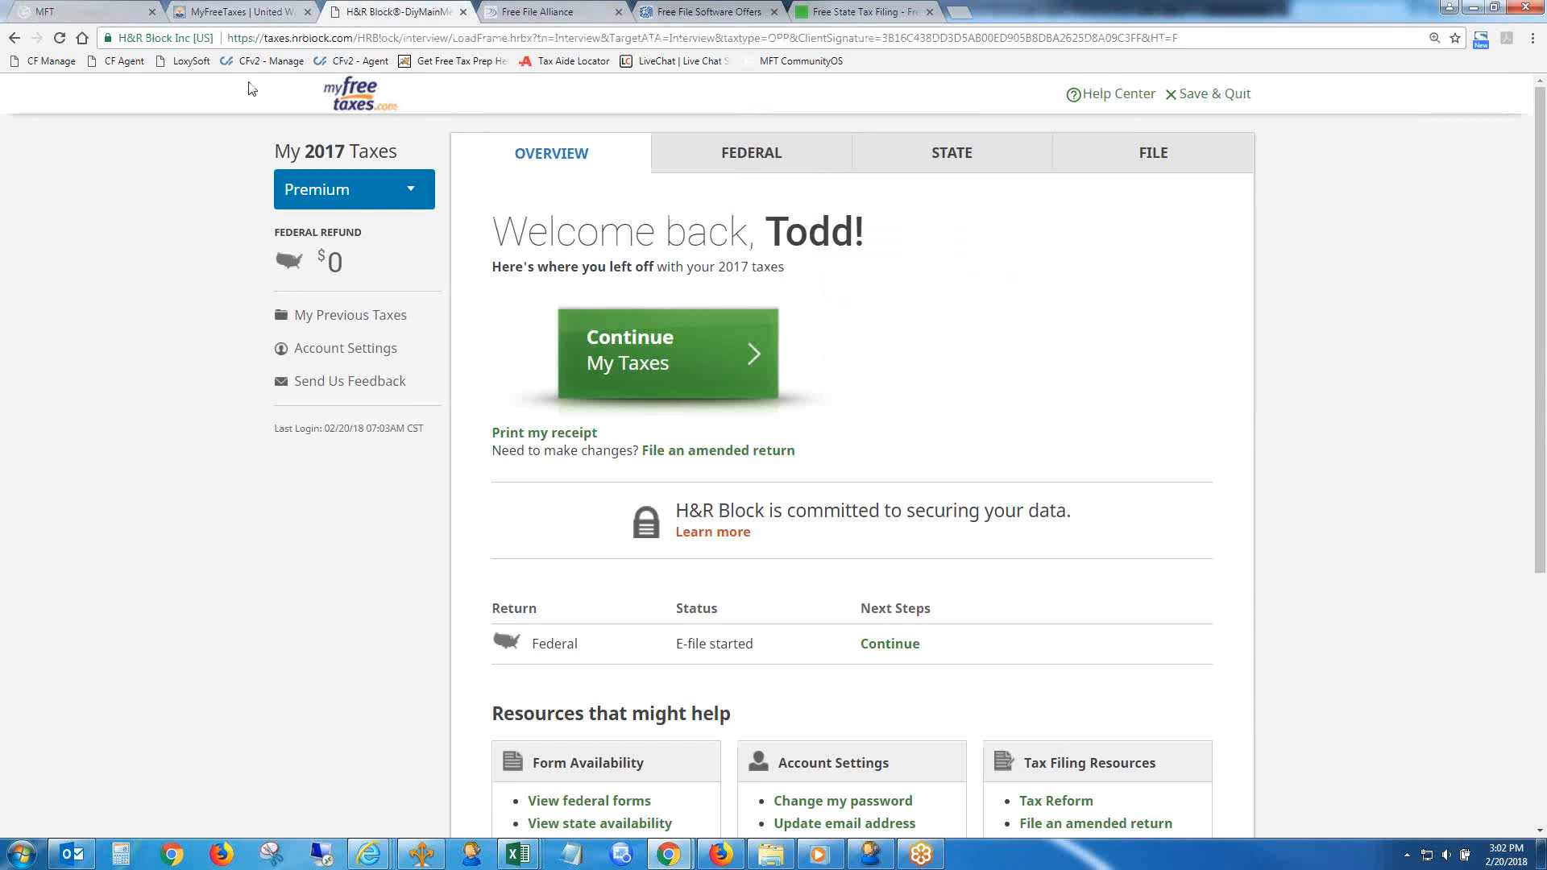
key("ctrl+1")
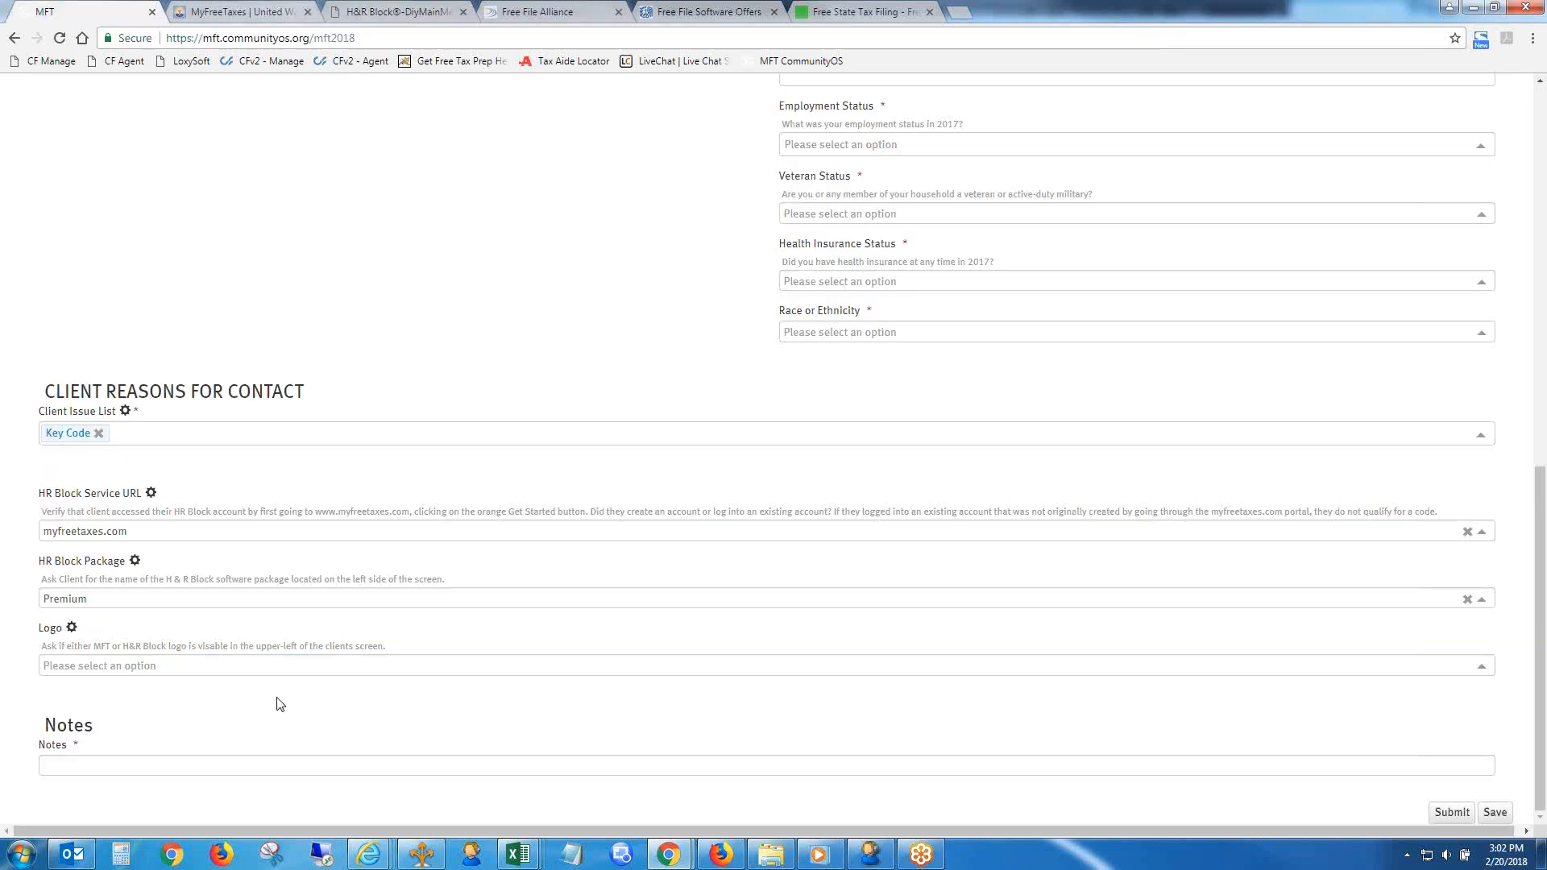
left_click(218, 666)
left_click(169, 711)
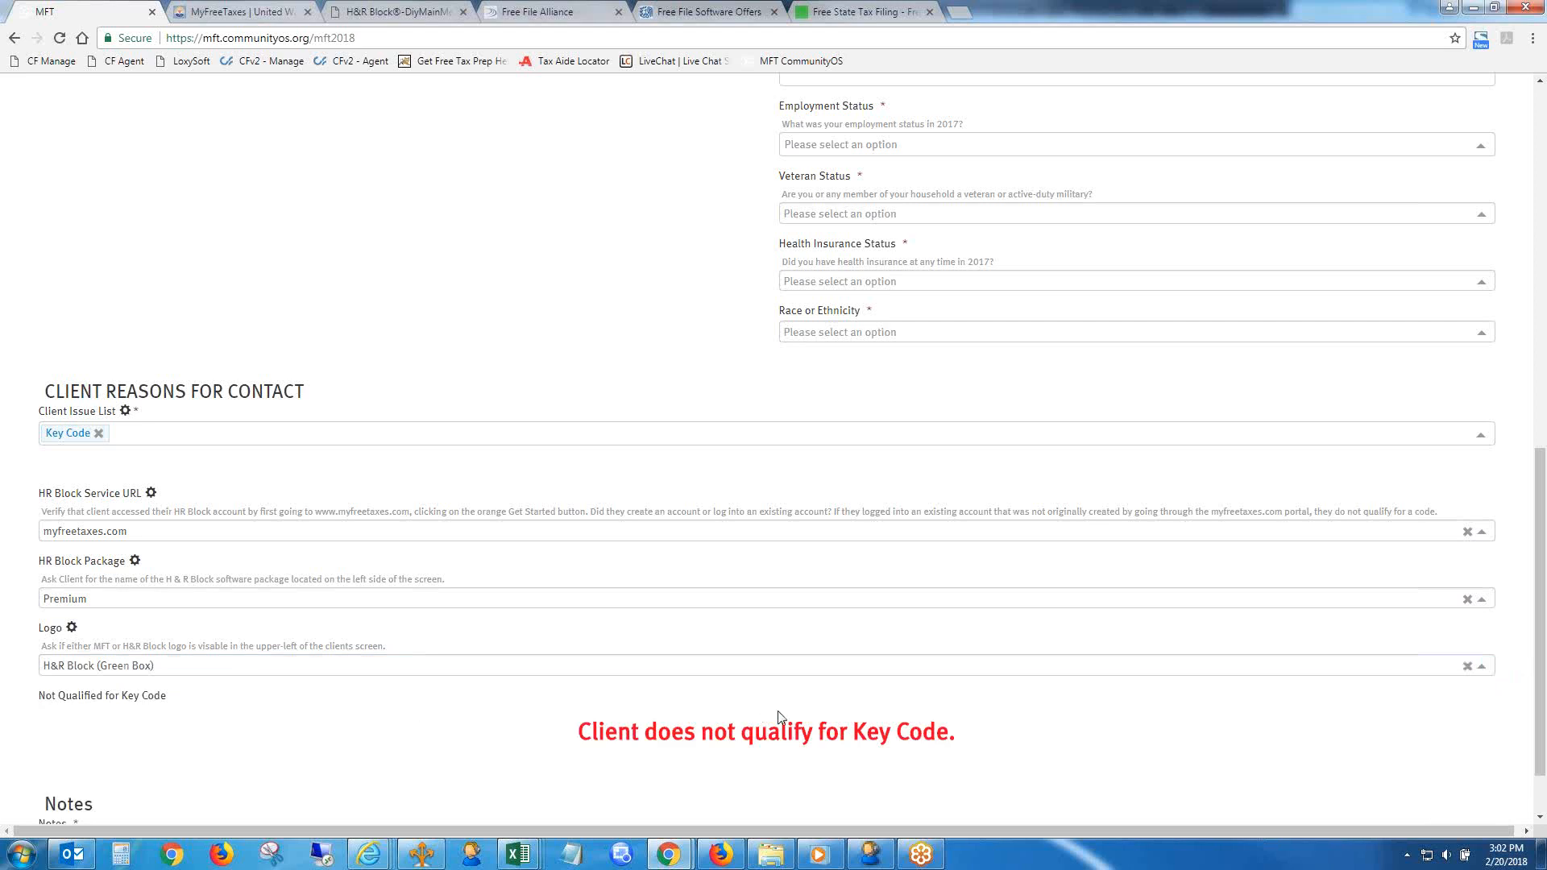
left_click(152, 675)
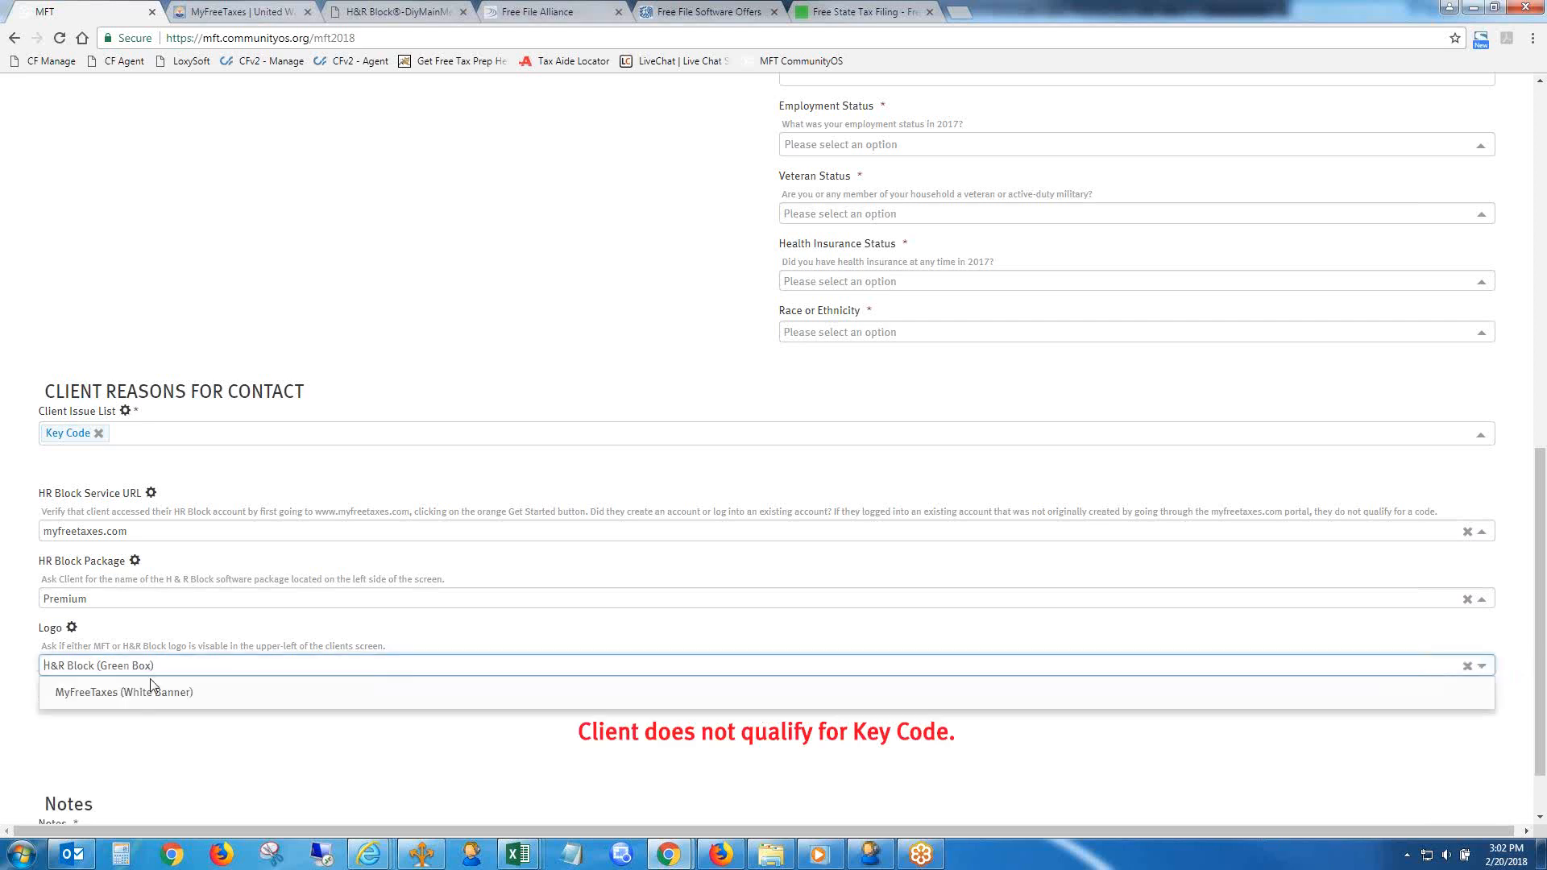
left_click(145, 691)
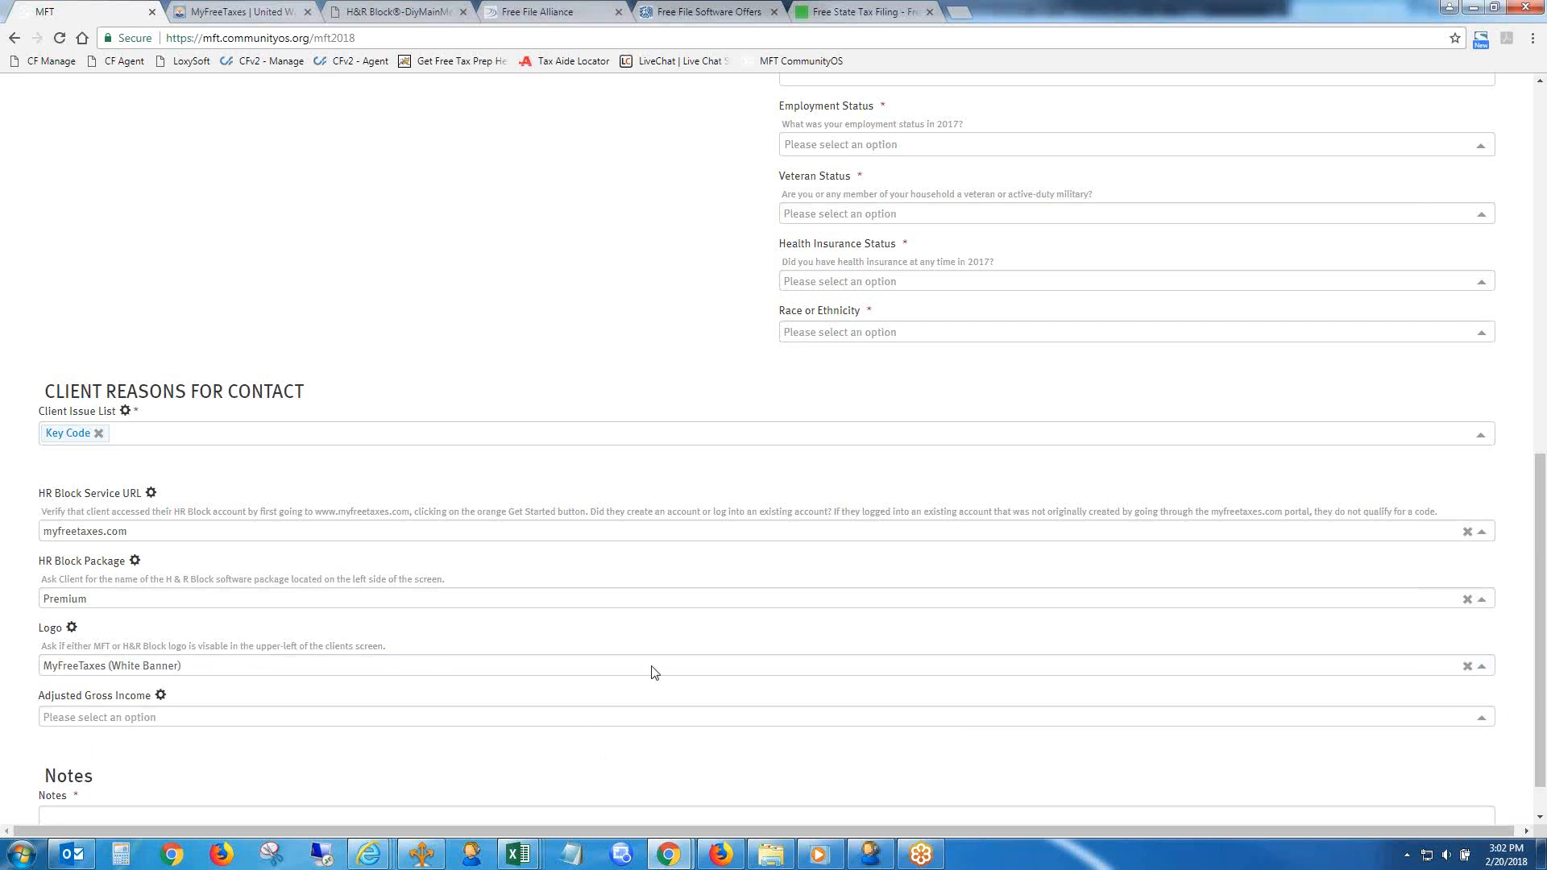
- Try Over $66,000.00 as the Adjusted Gross Income, and finally set it to $66,000.00 or less
scroll(1540, 576, "down", 1)
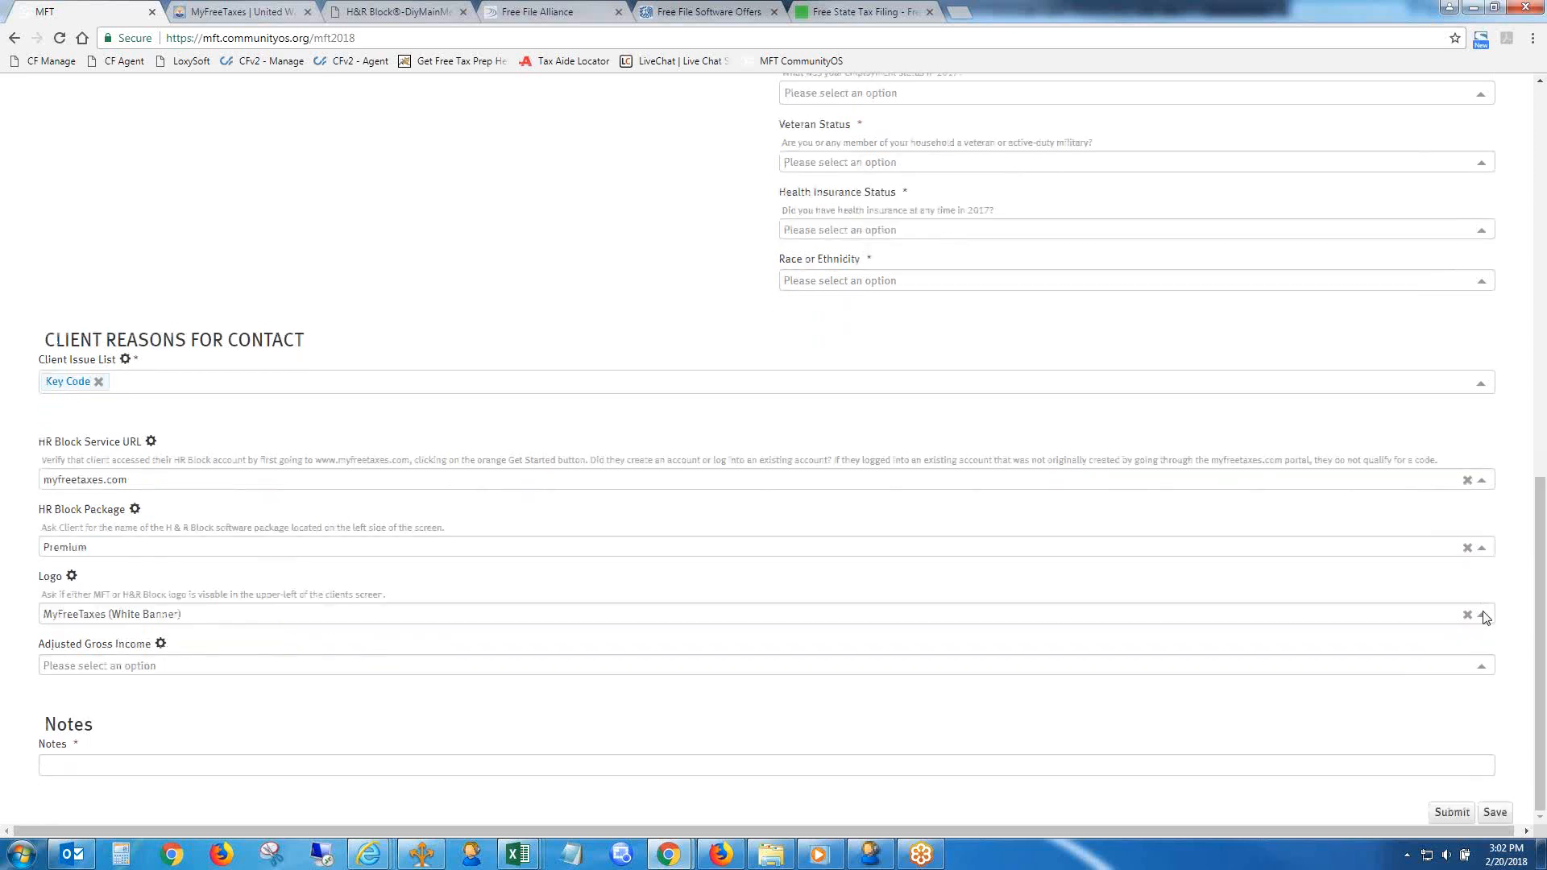
left_click(339, 669)
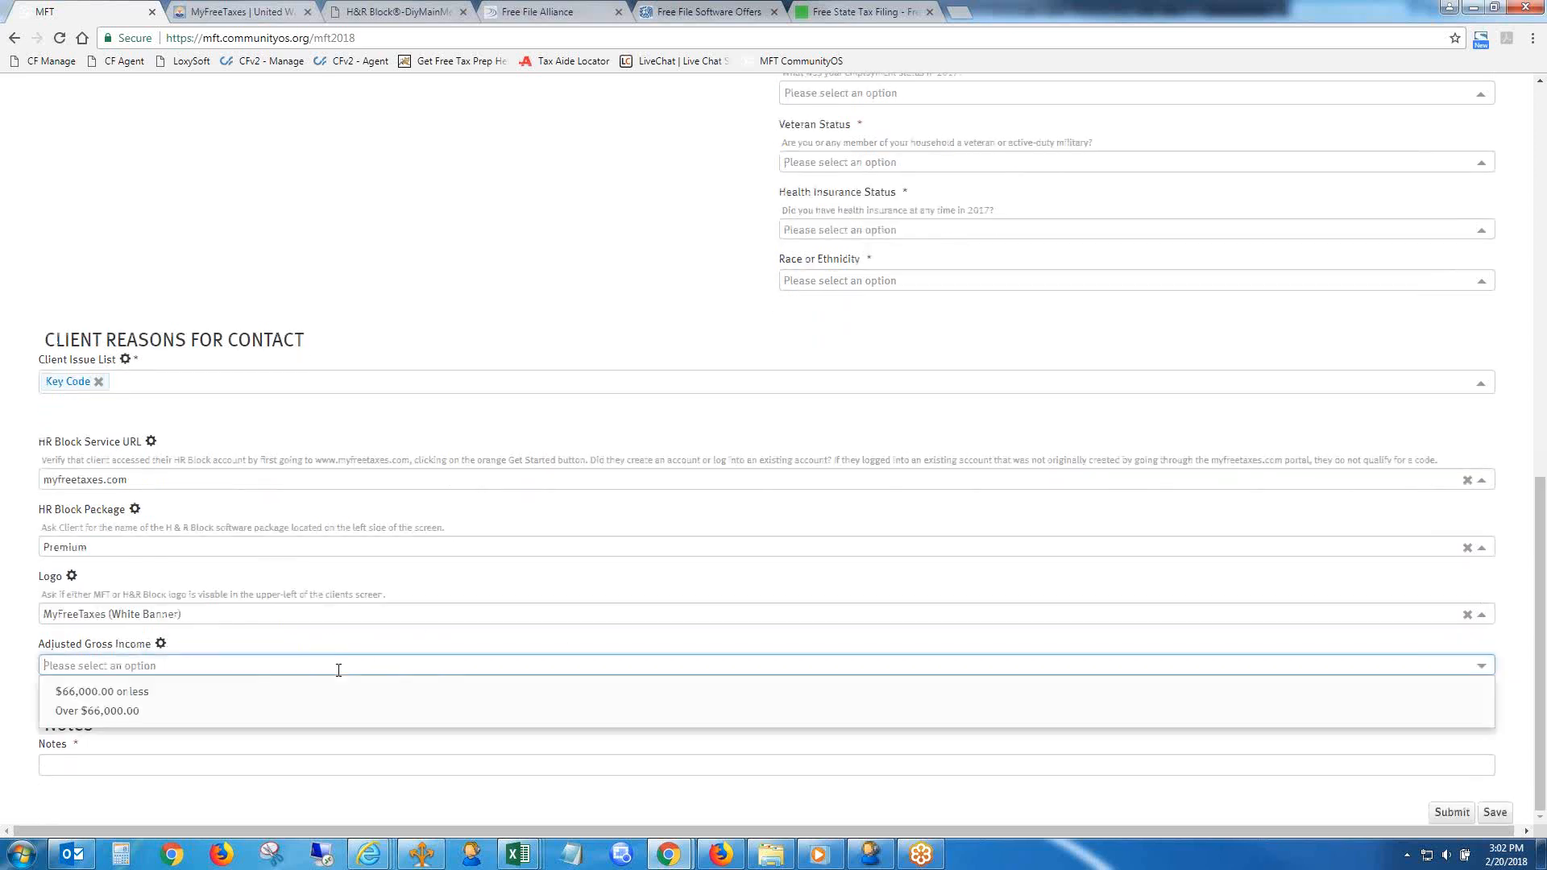
left_click(120, 713)
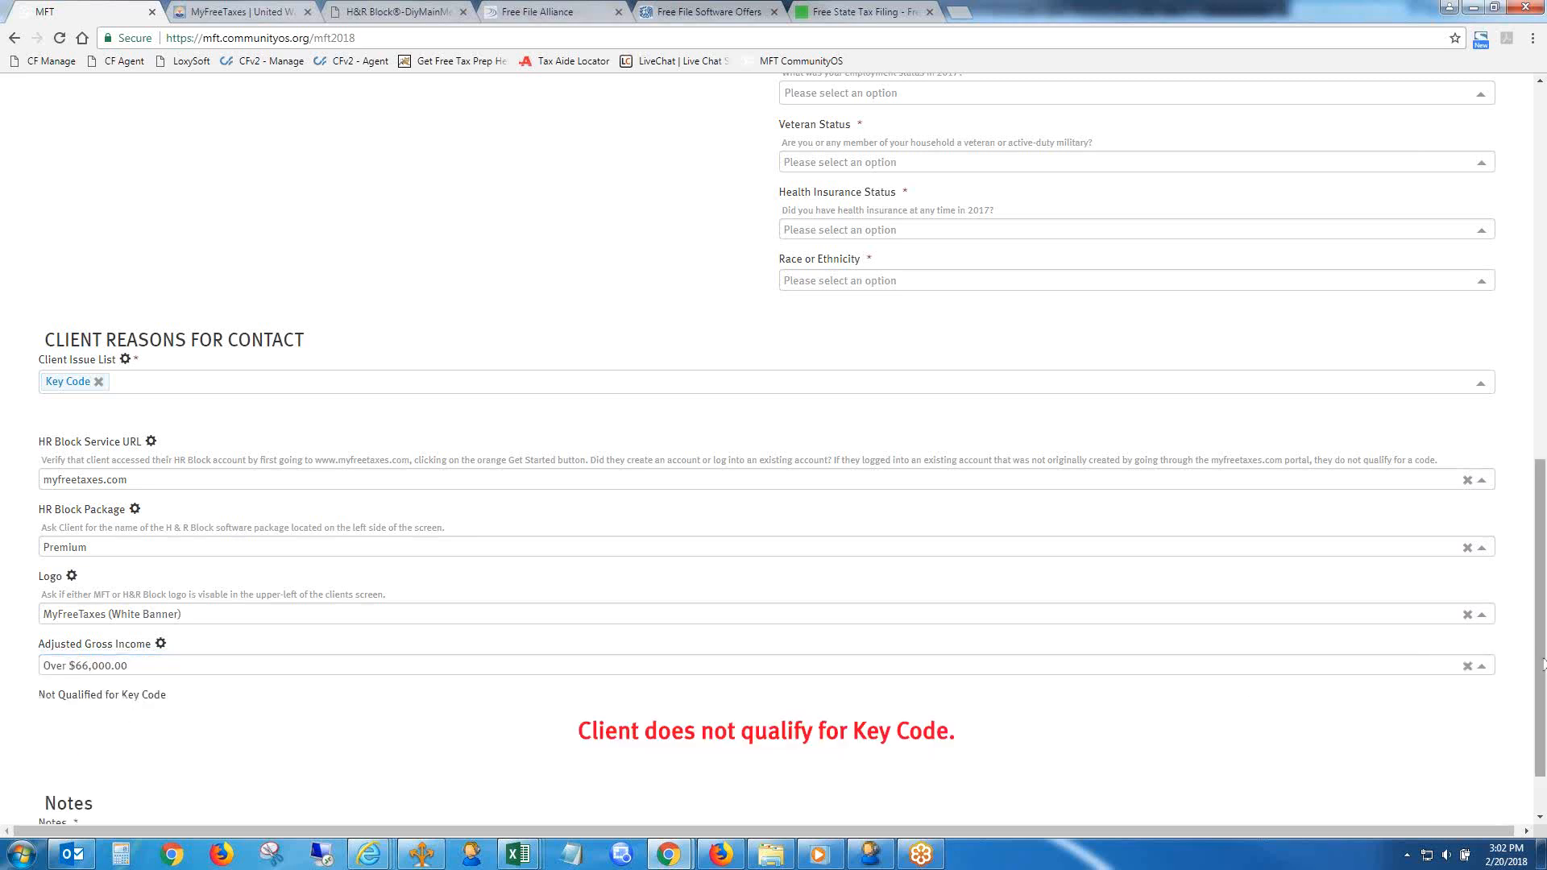
scroll(693, 680, "down", 1)
left_click(169, 582)
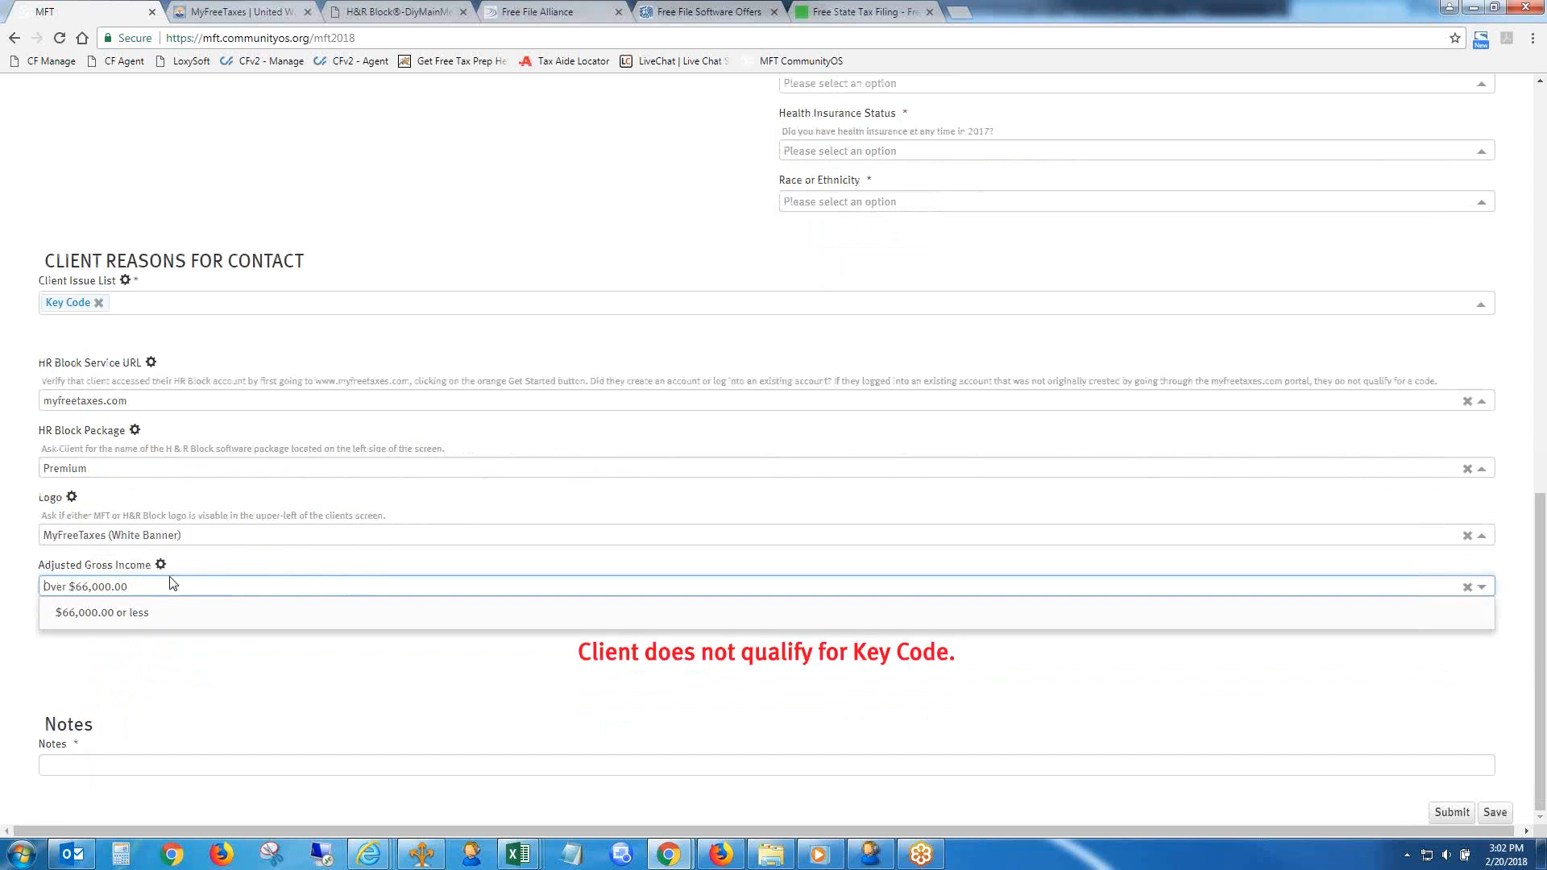
left_click(286, 611)
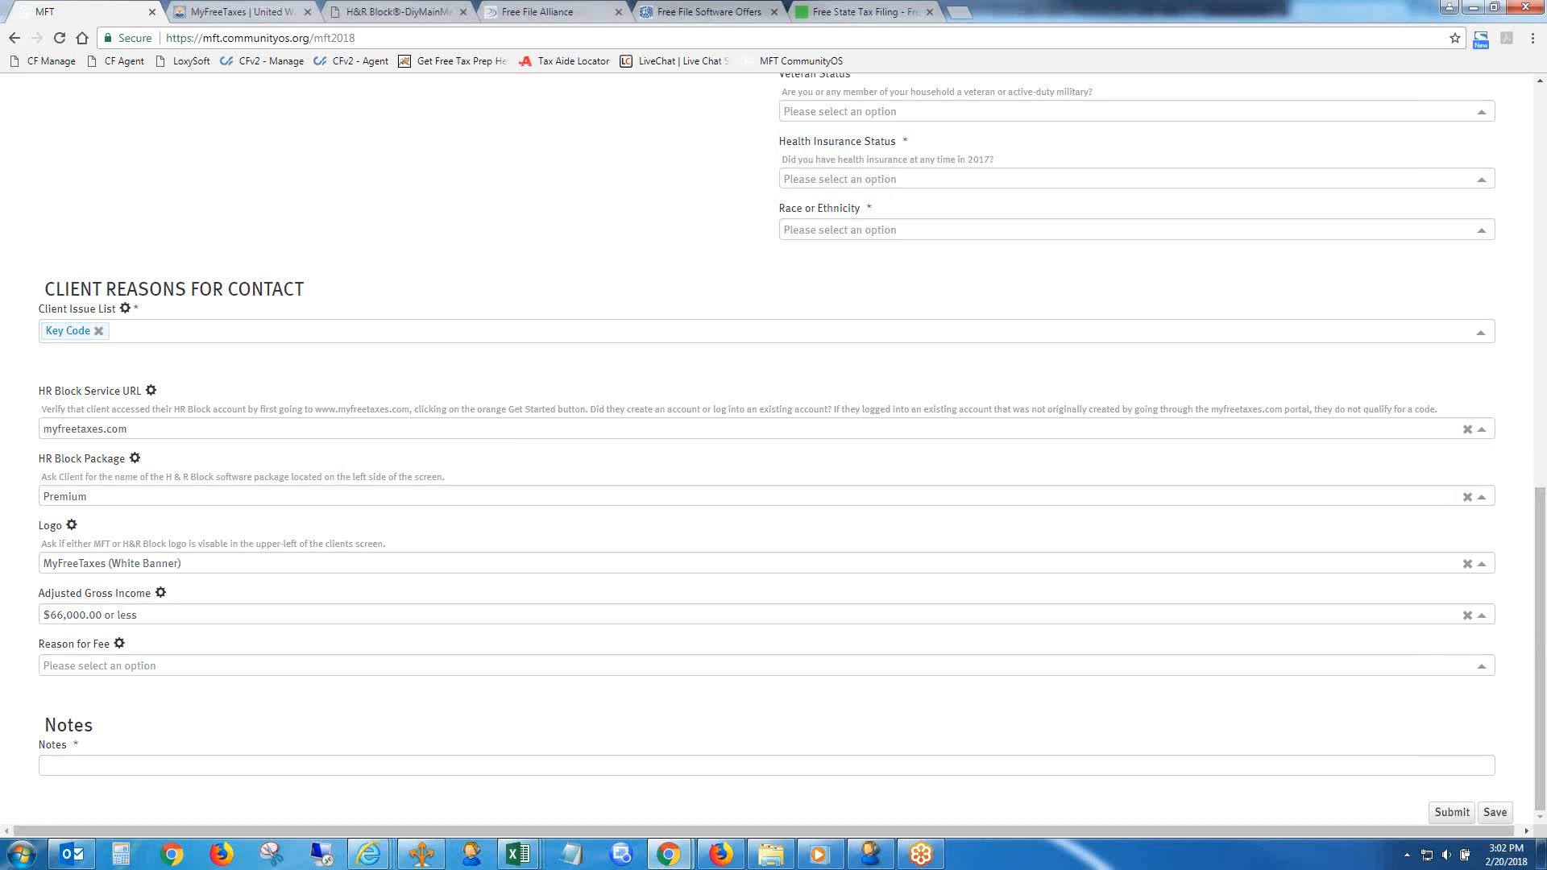
- Compare the H&R Block Free File page with the account overview, and examine the form's Reason for Fee and HR Block Package options
left_click(722, 665)
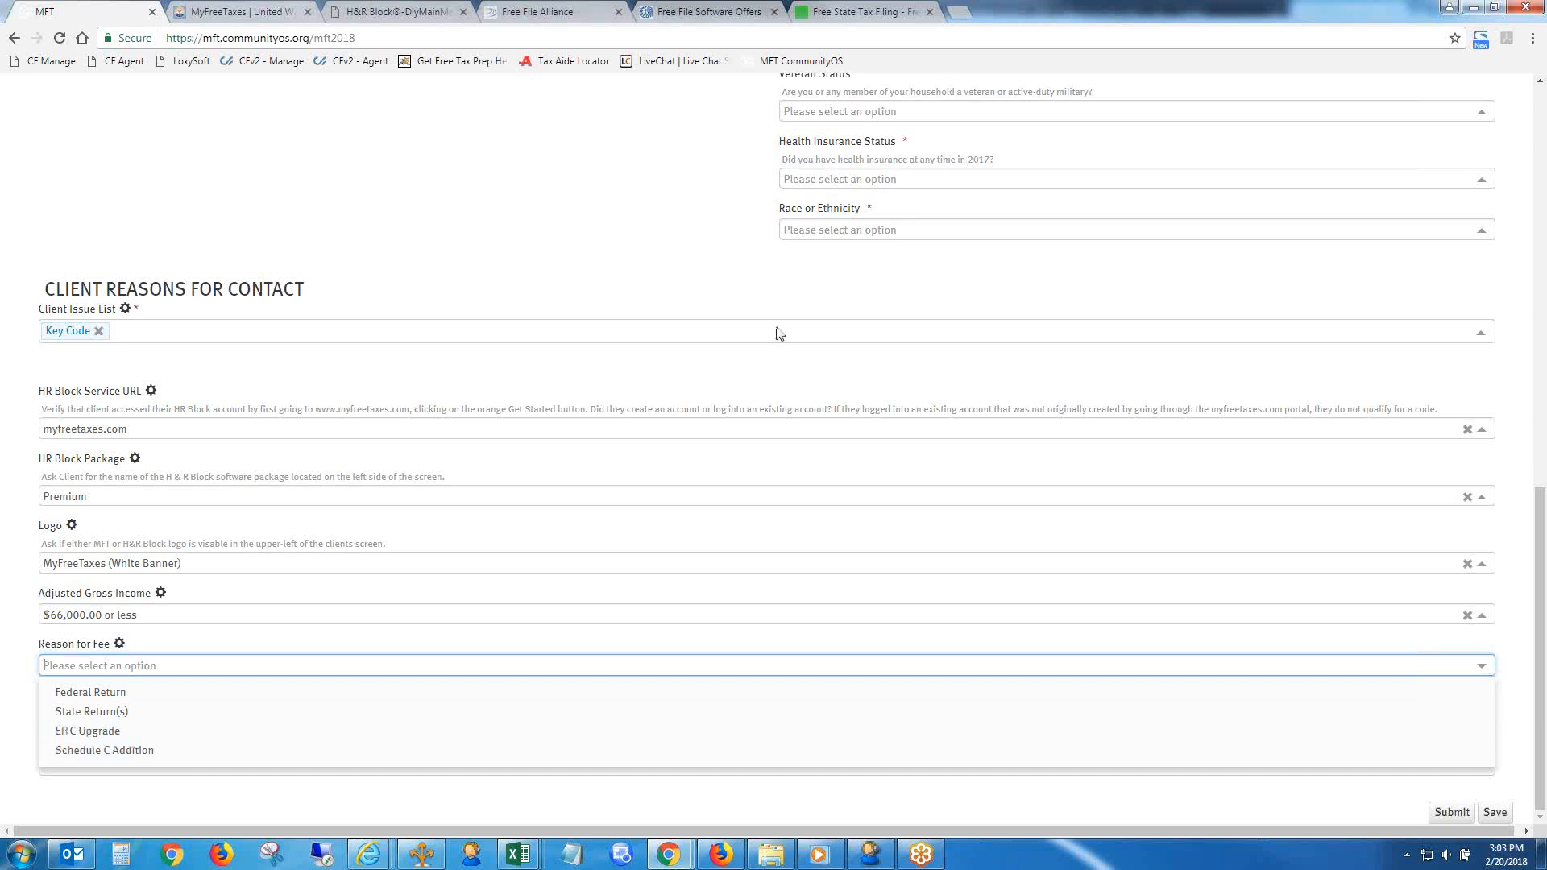
left_click(845, 7)
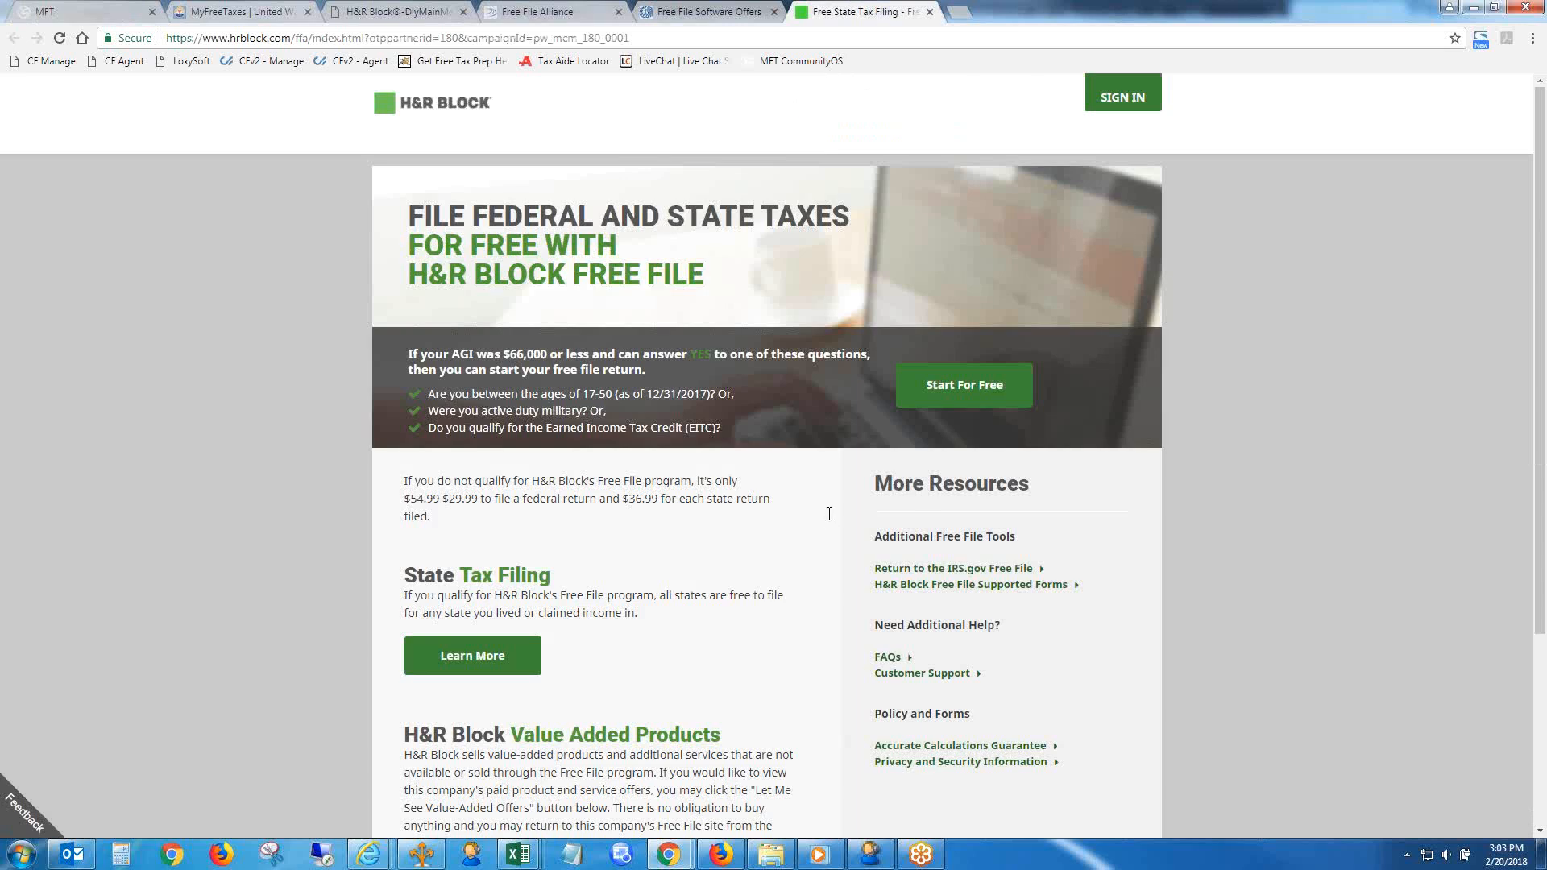
left_click(395, 11)
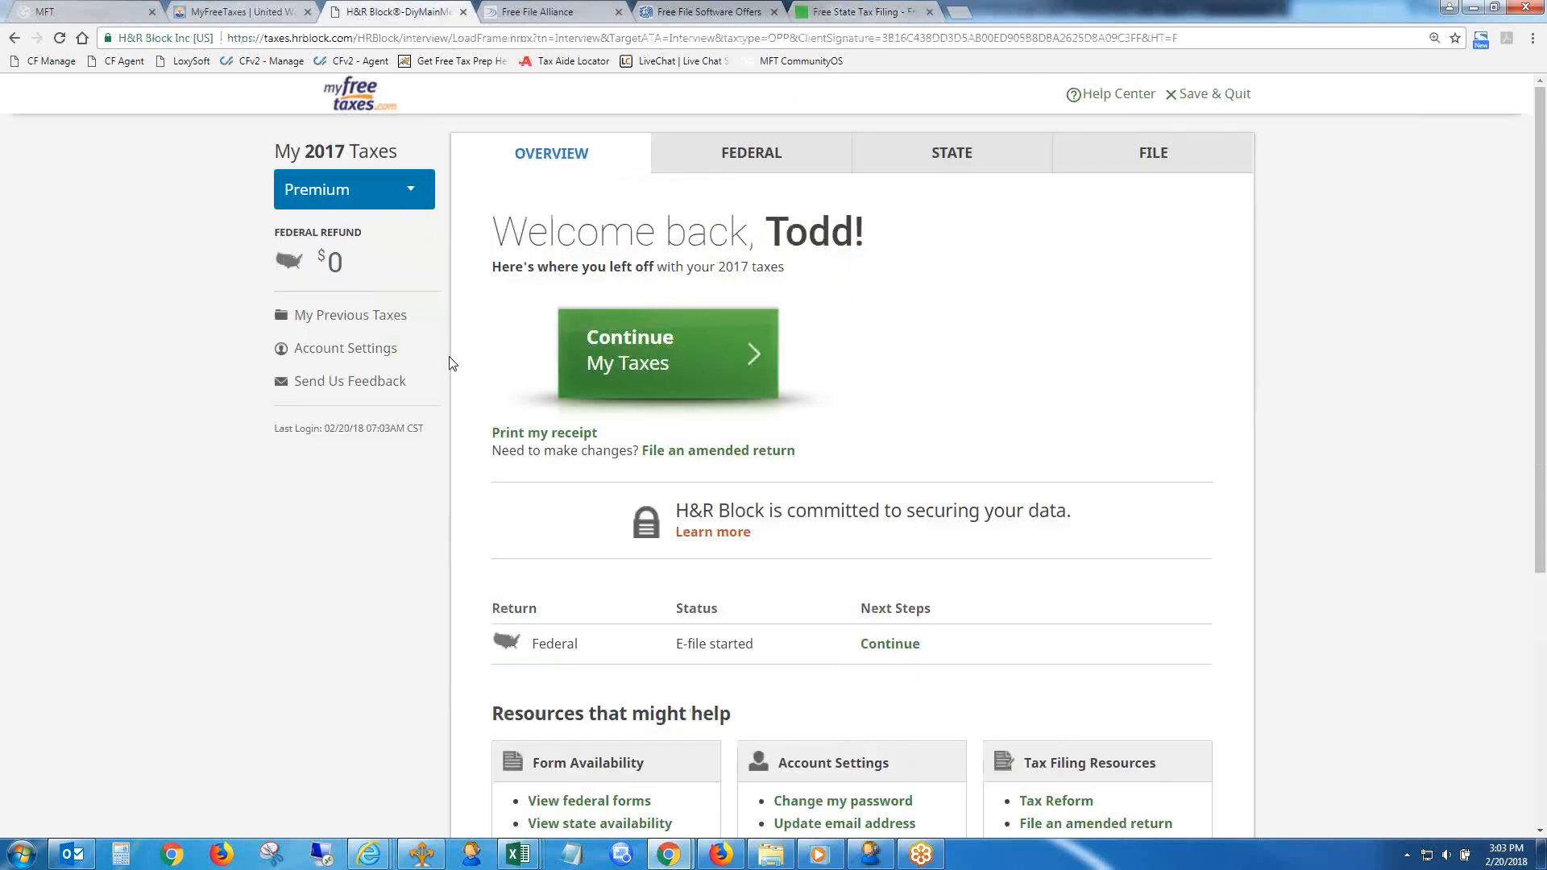
left_click(79, 10)
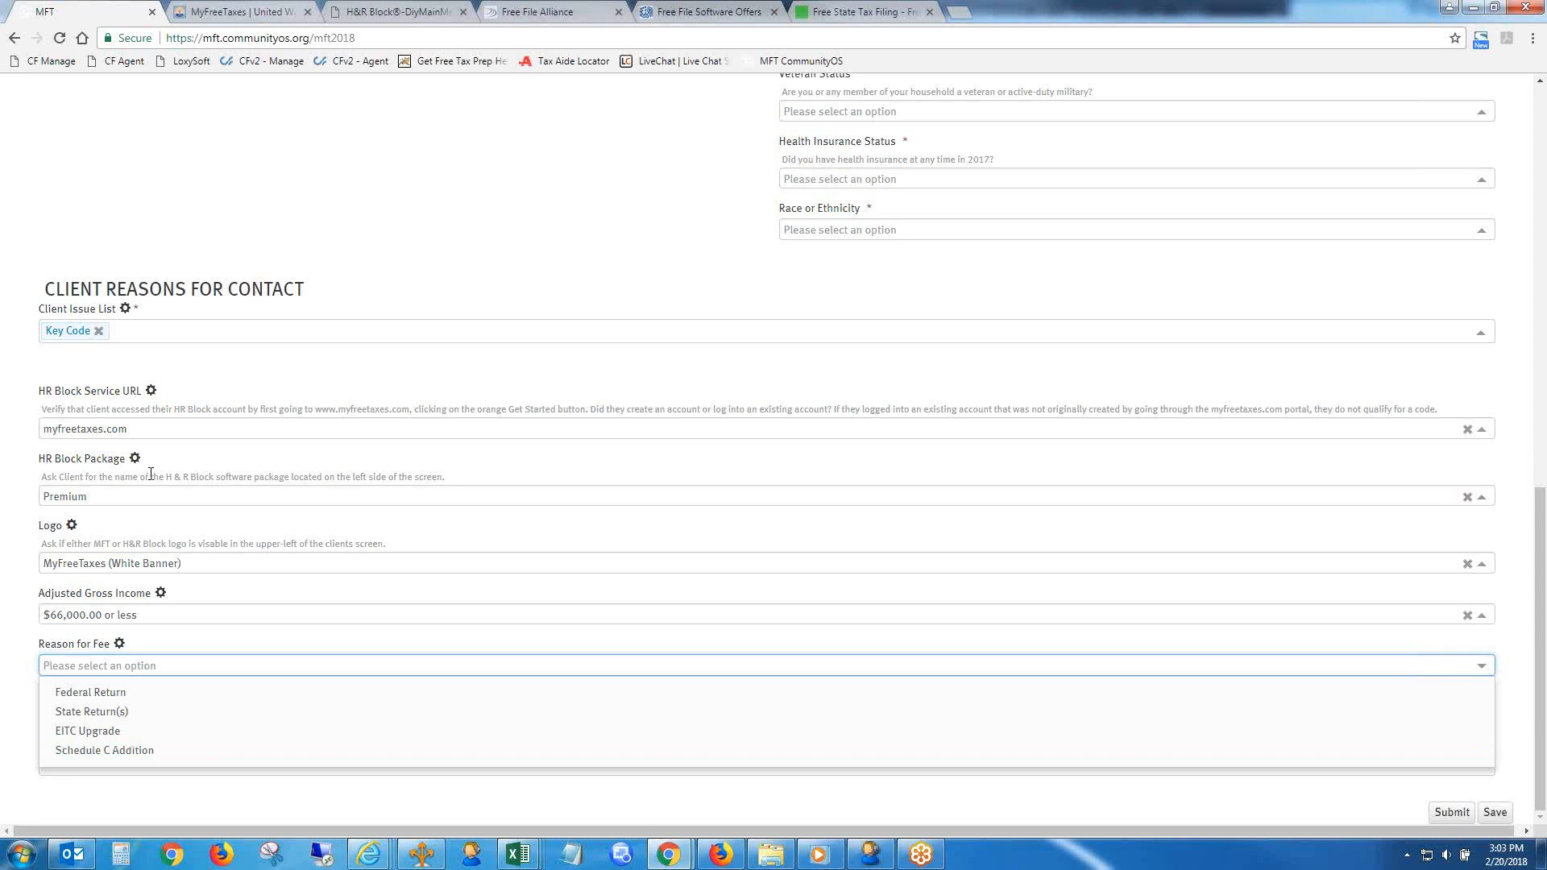
left_click(170, 496)
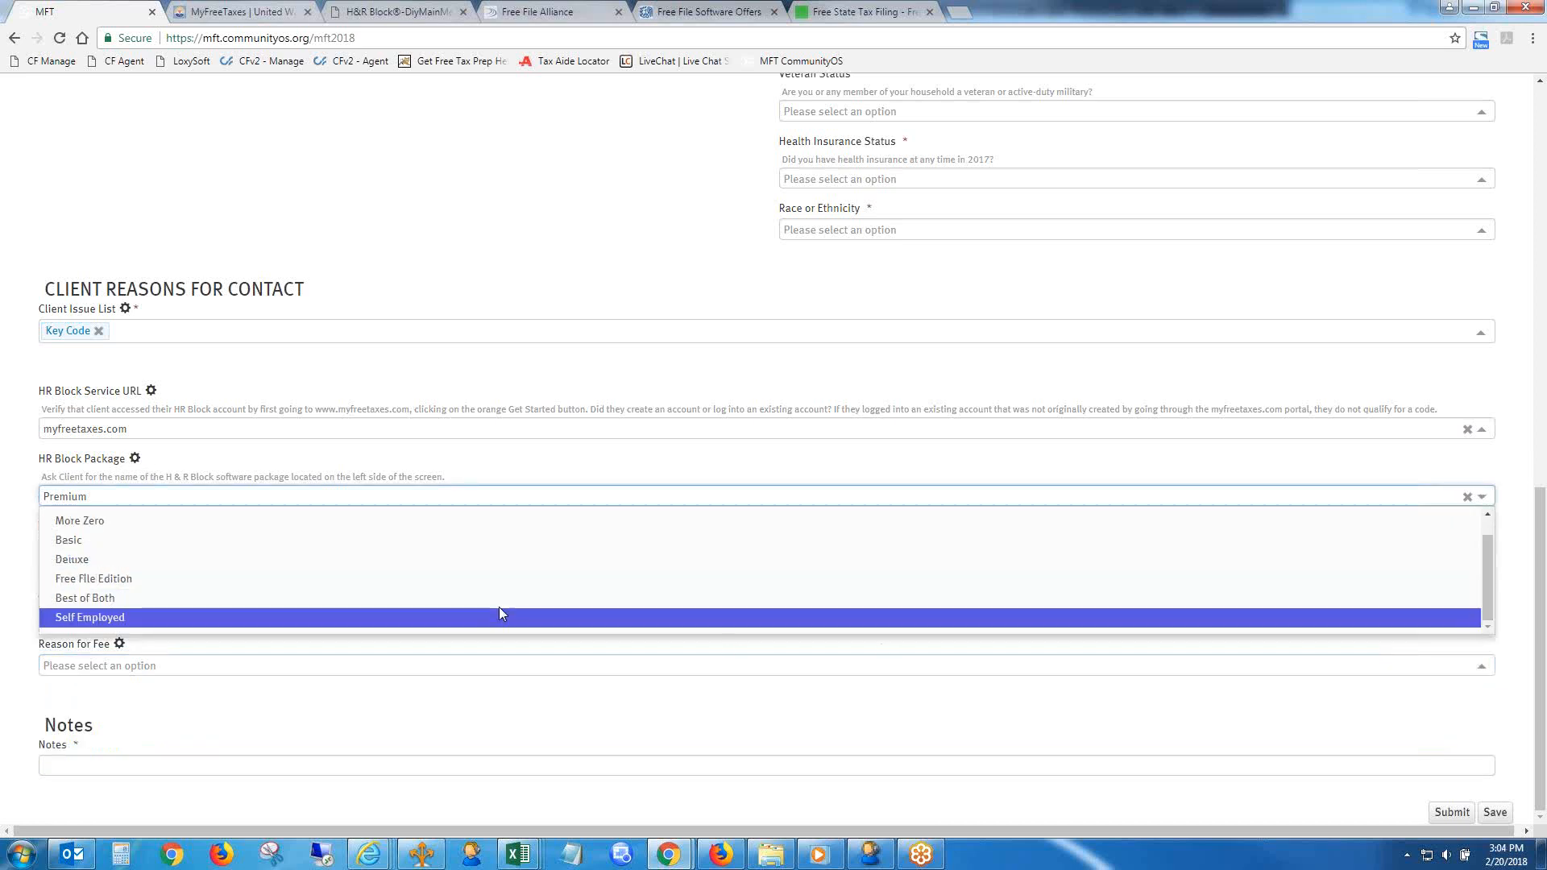
left_click(132, 616)
- Set the Reason for Fee to Federal Return and view the HR Block Service Fee options
left_click(116, 669)
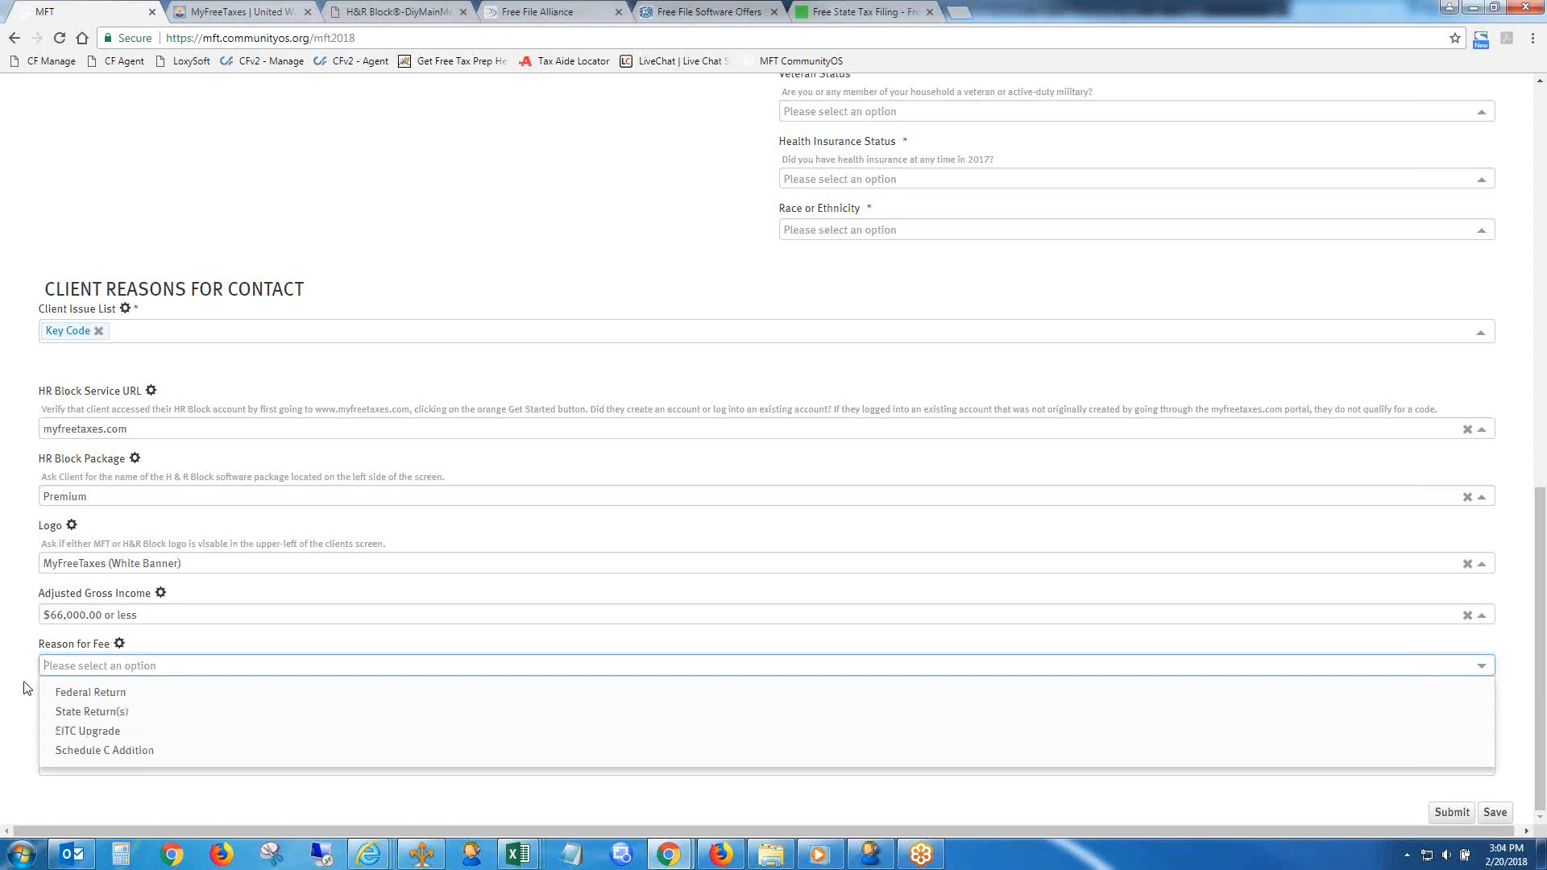
left_click(104, 672)
left_click(104, 672)
left_click(120, 691)
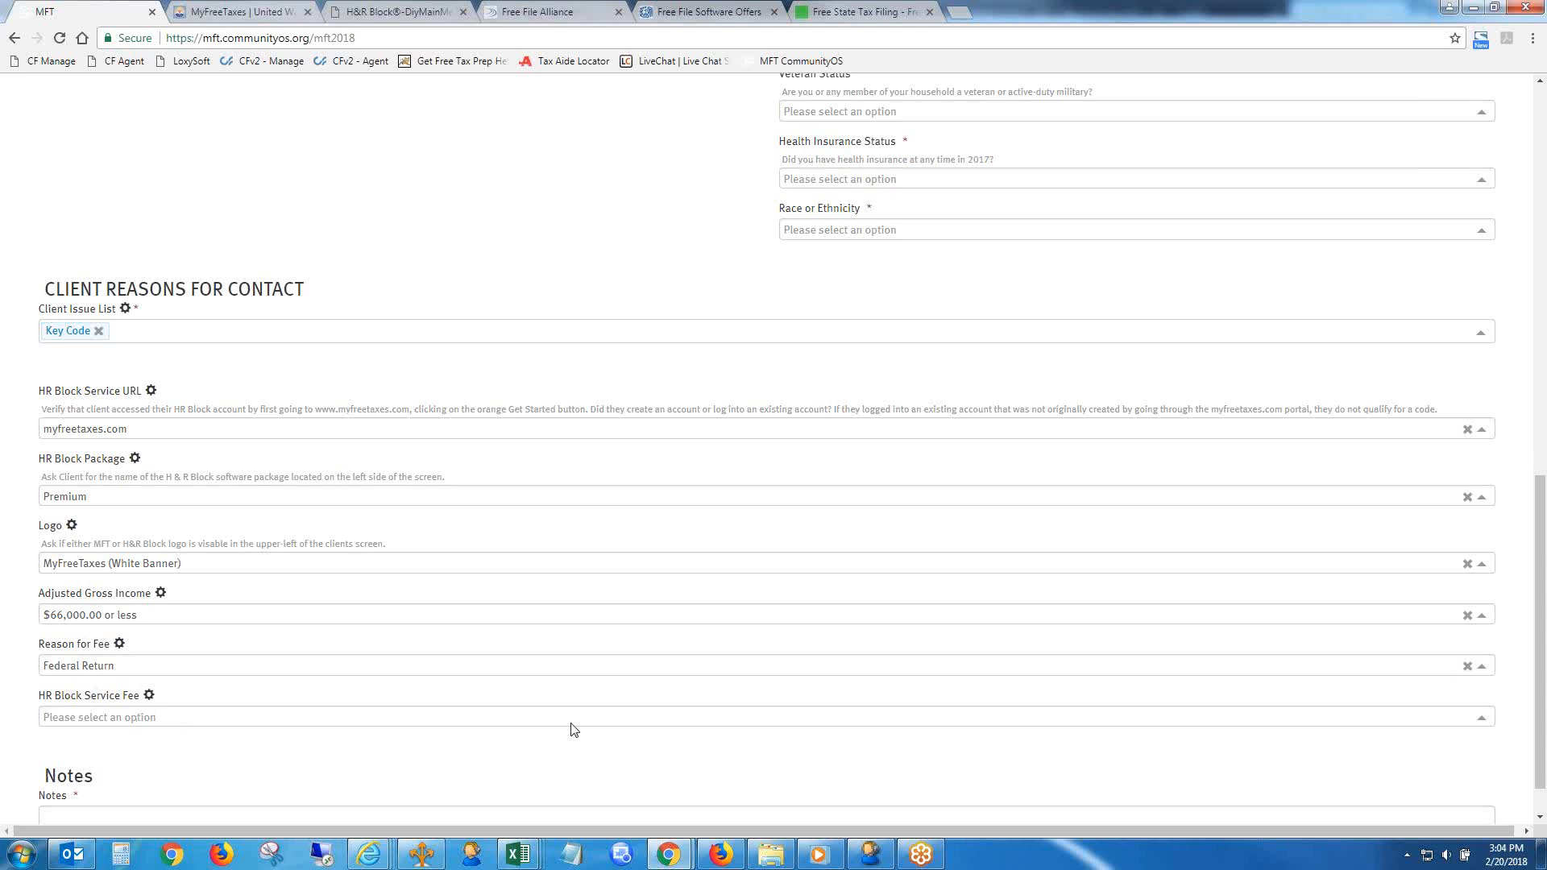
left_click(291, 718)
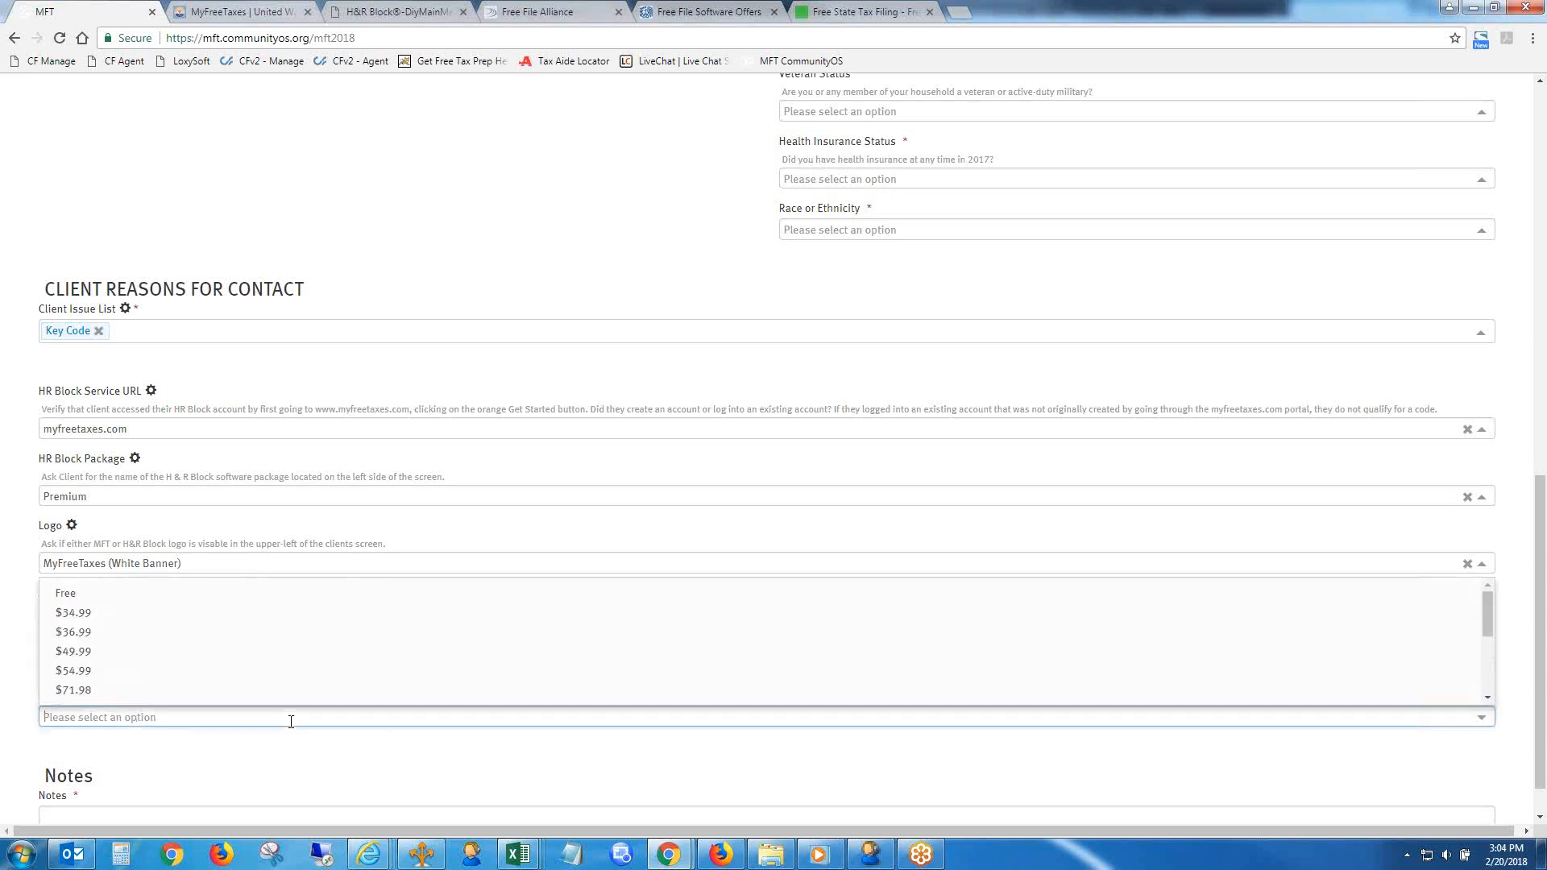
left_click(294, 725)
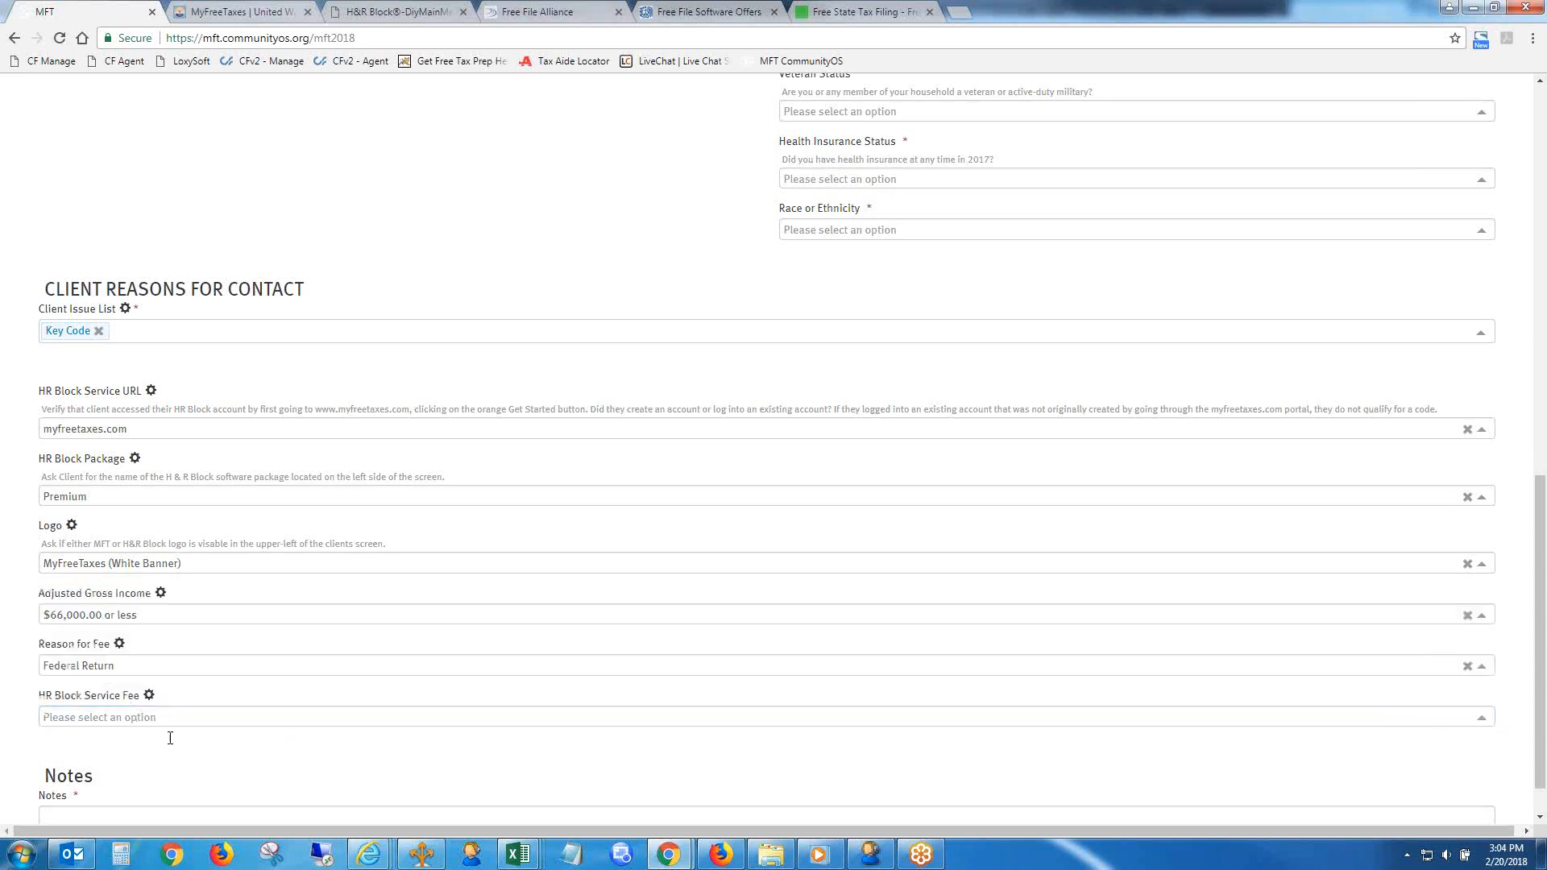
- Look through the HR Block Service Fee amounts and set the fee to Other
left_click(217, 717)
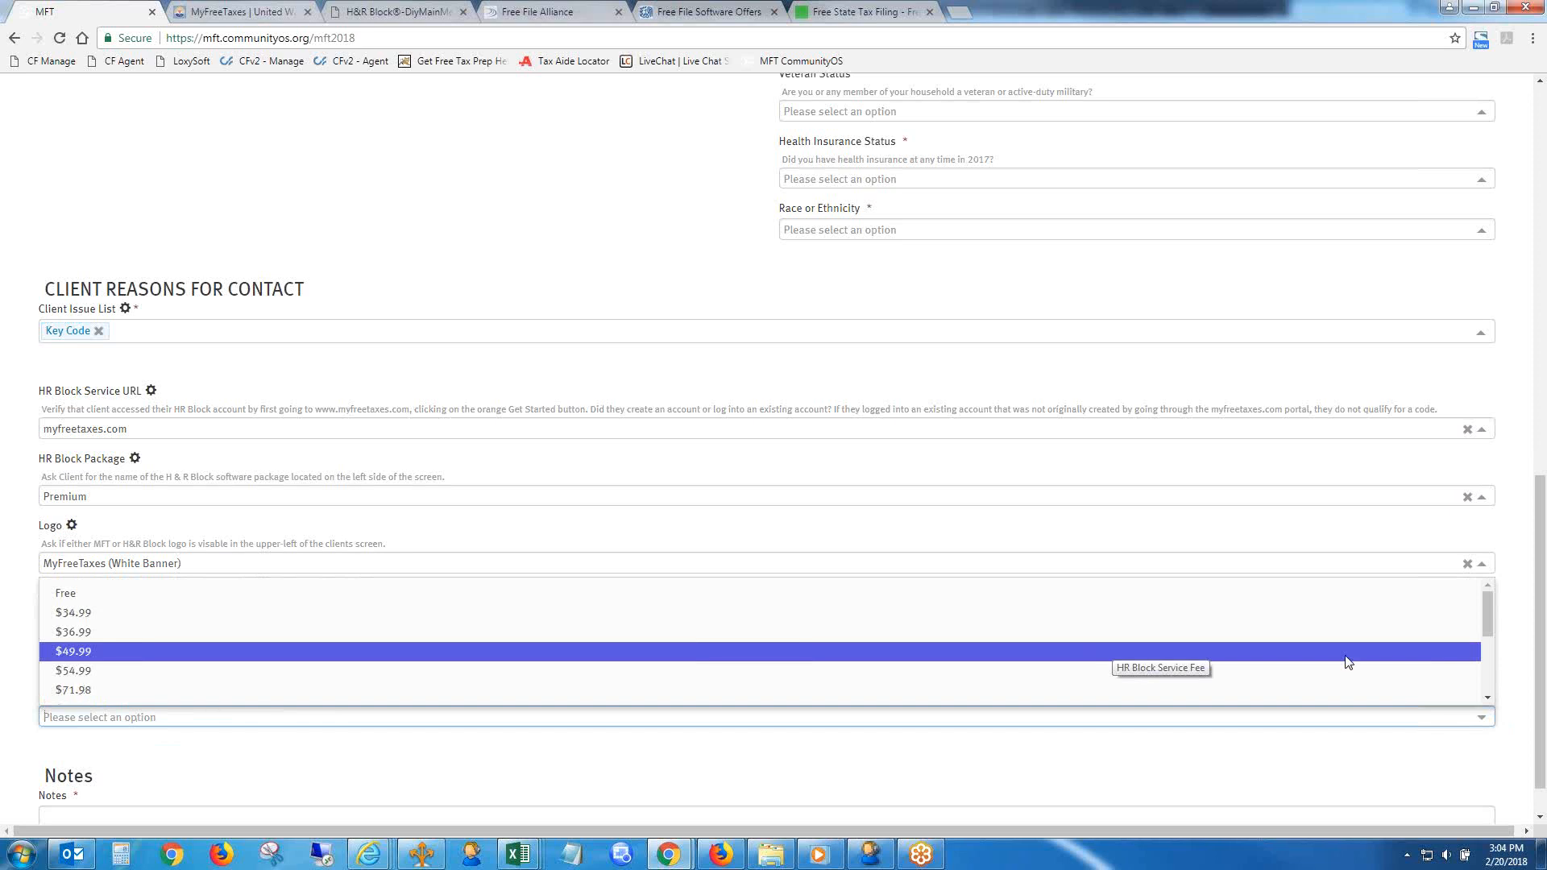
mouse_move(1490, 610)
left_mouse_down()
mouse_move(1496, 651)
mouse_move(1491, 597)
left_mouse_up()
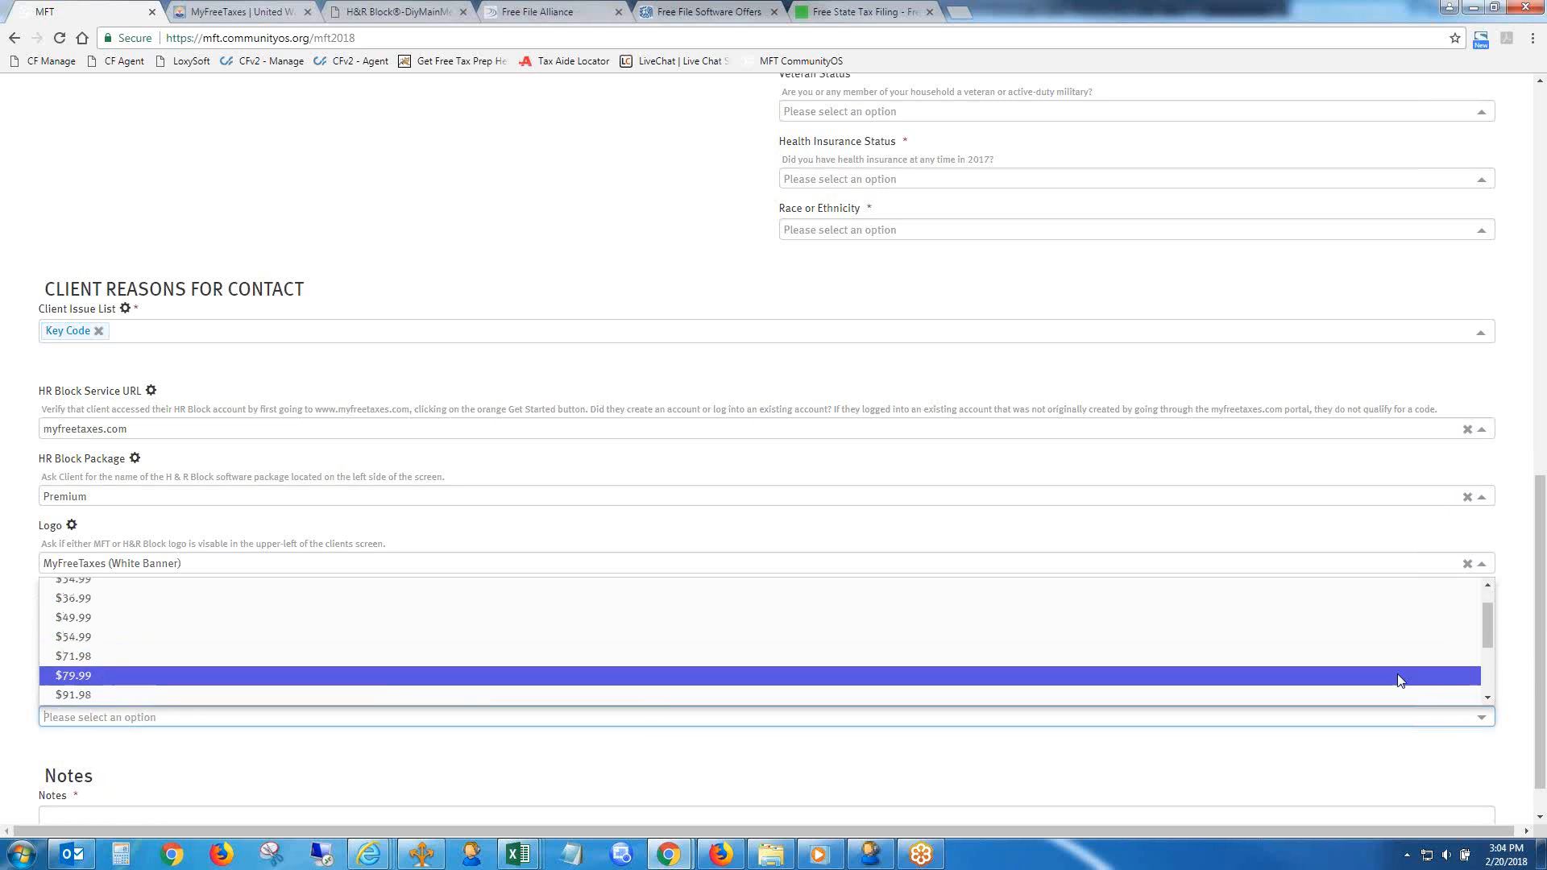
left_click_drag(1486, 630, 1487, 641)
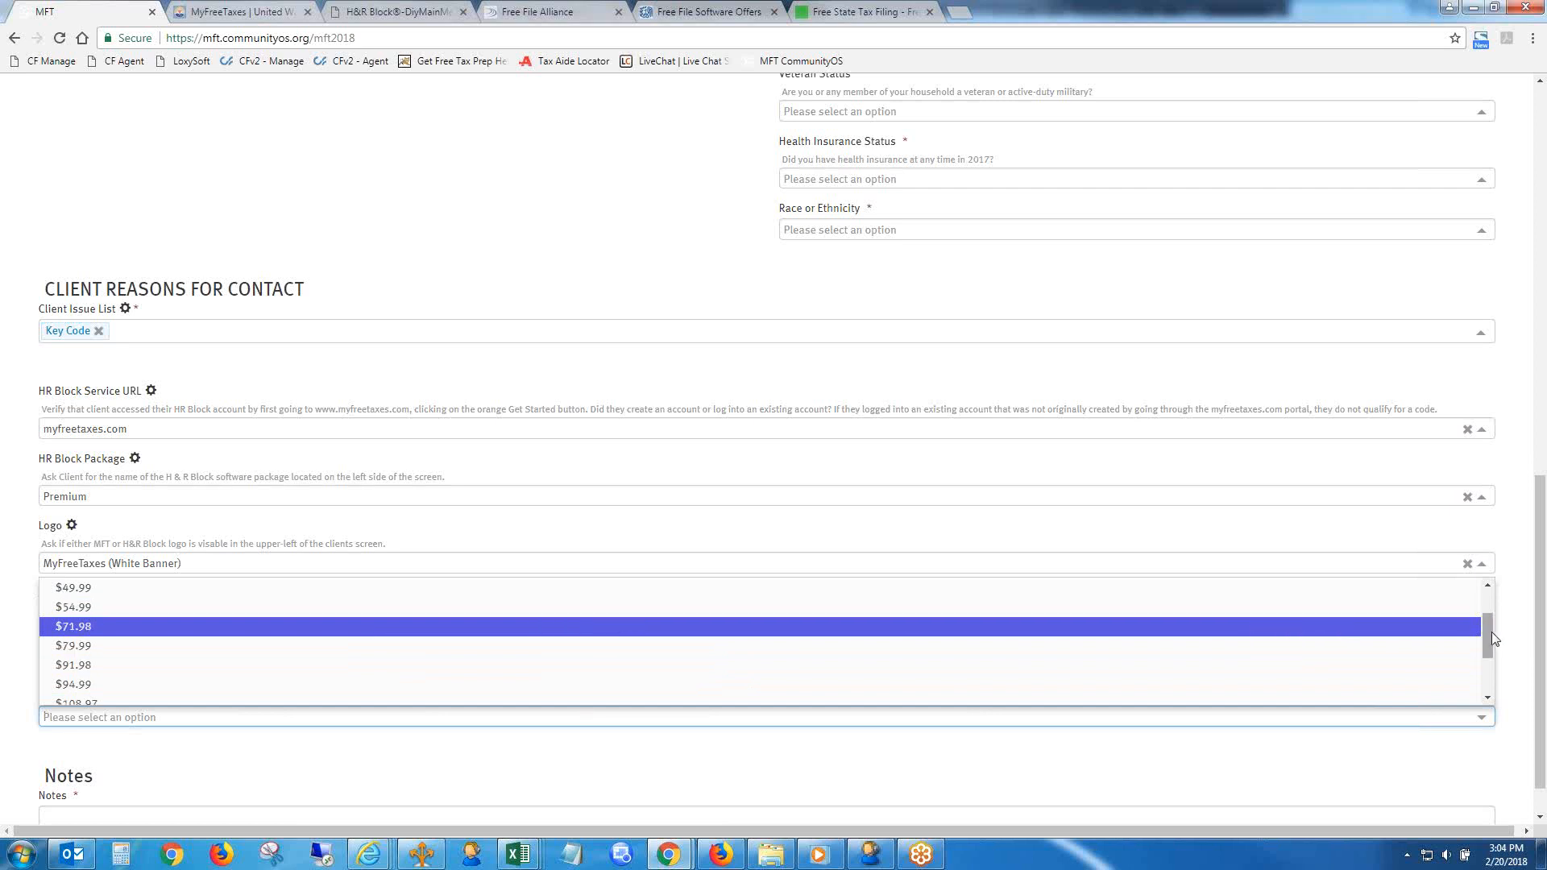
left_click_drag(1491, 633, 1491, 669)
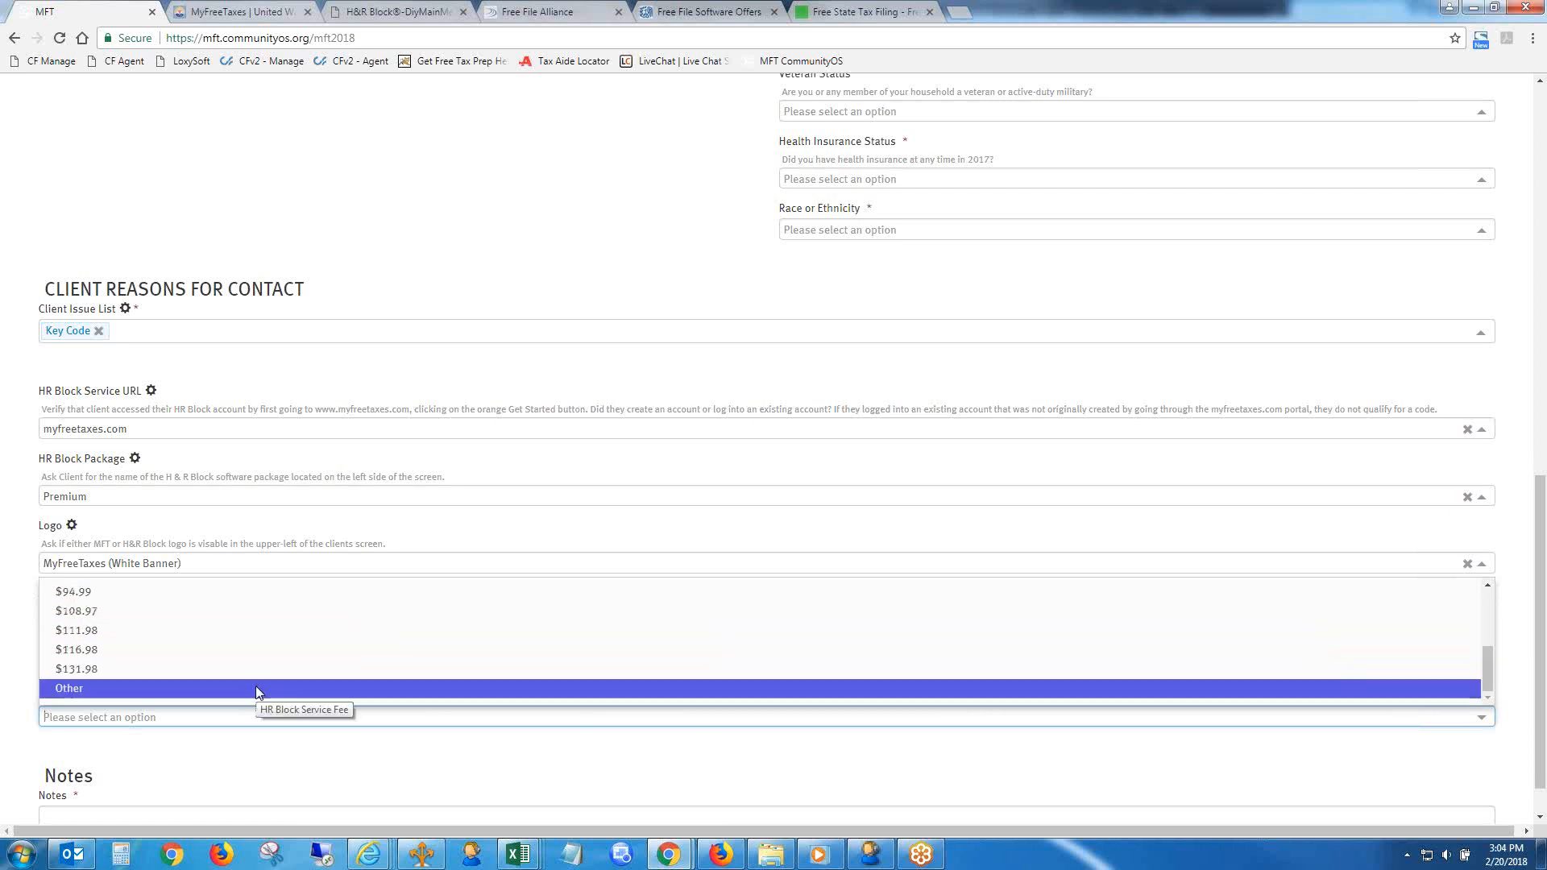
left_click(262, 691)
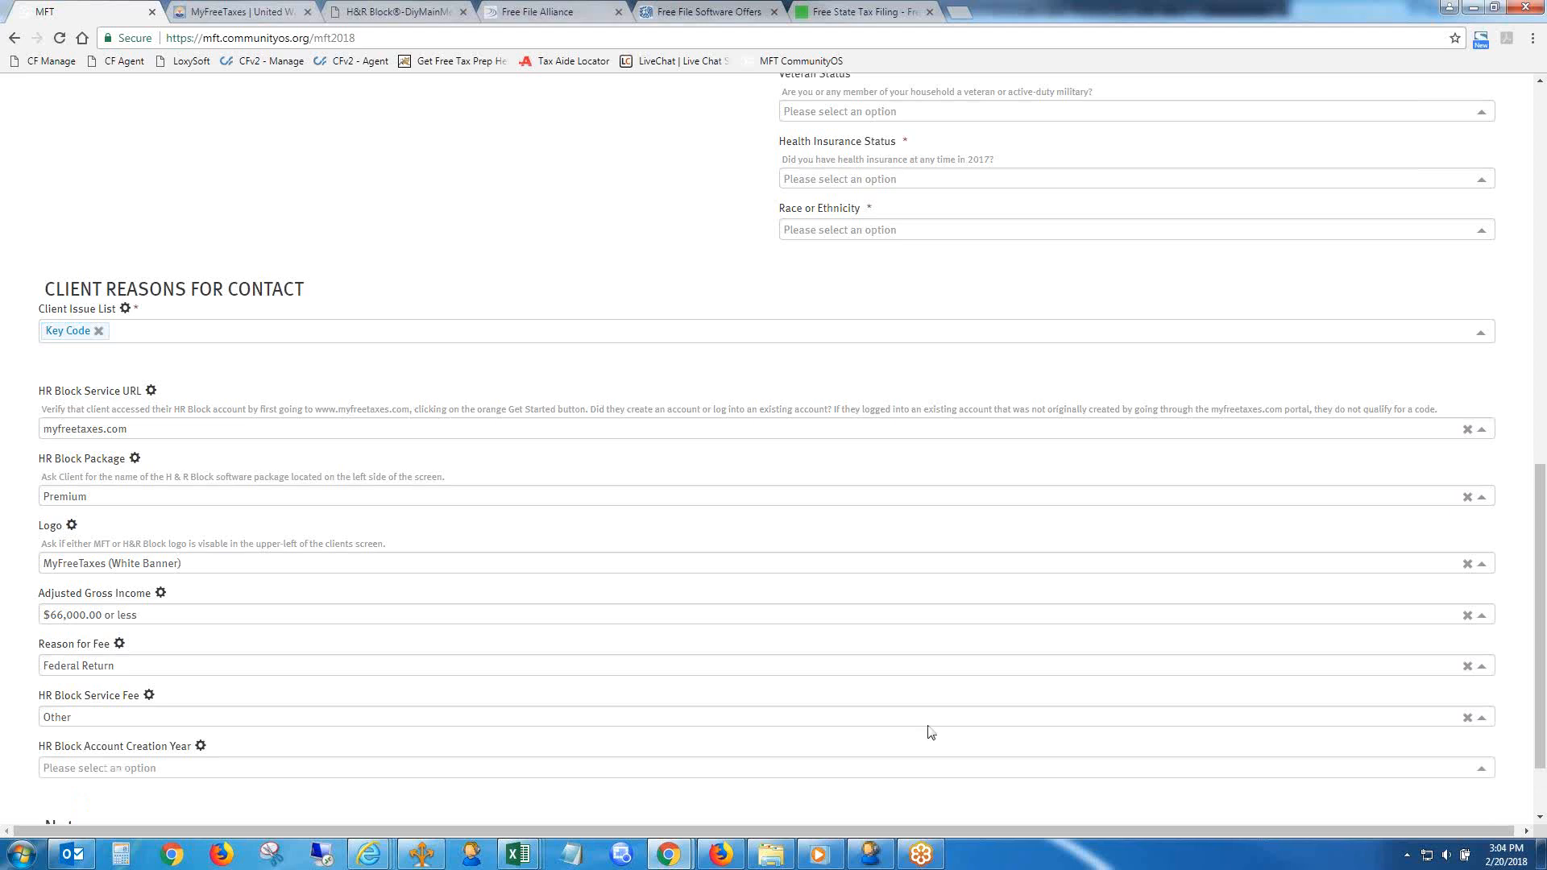
- Review the HR Block Account Creation Year options and set the year to 2015
scroll(1539, 681, "down", 2)
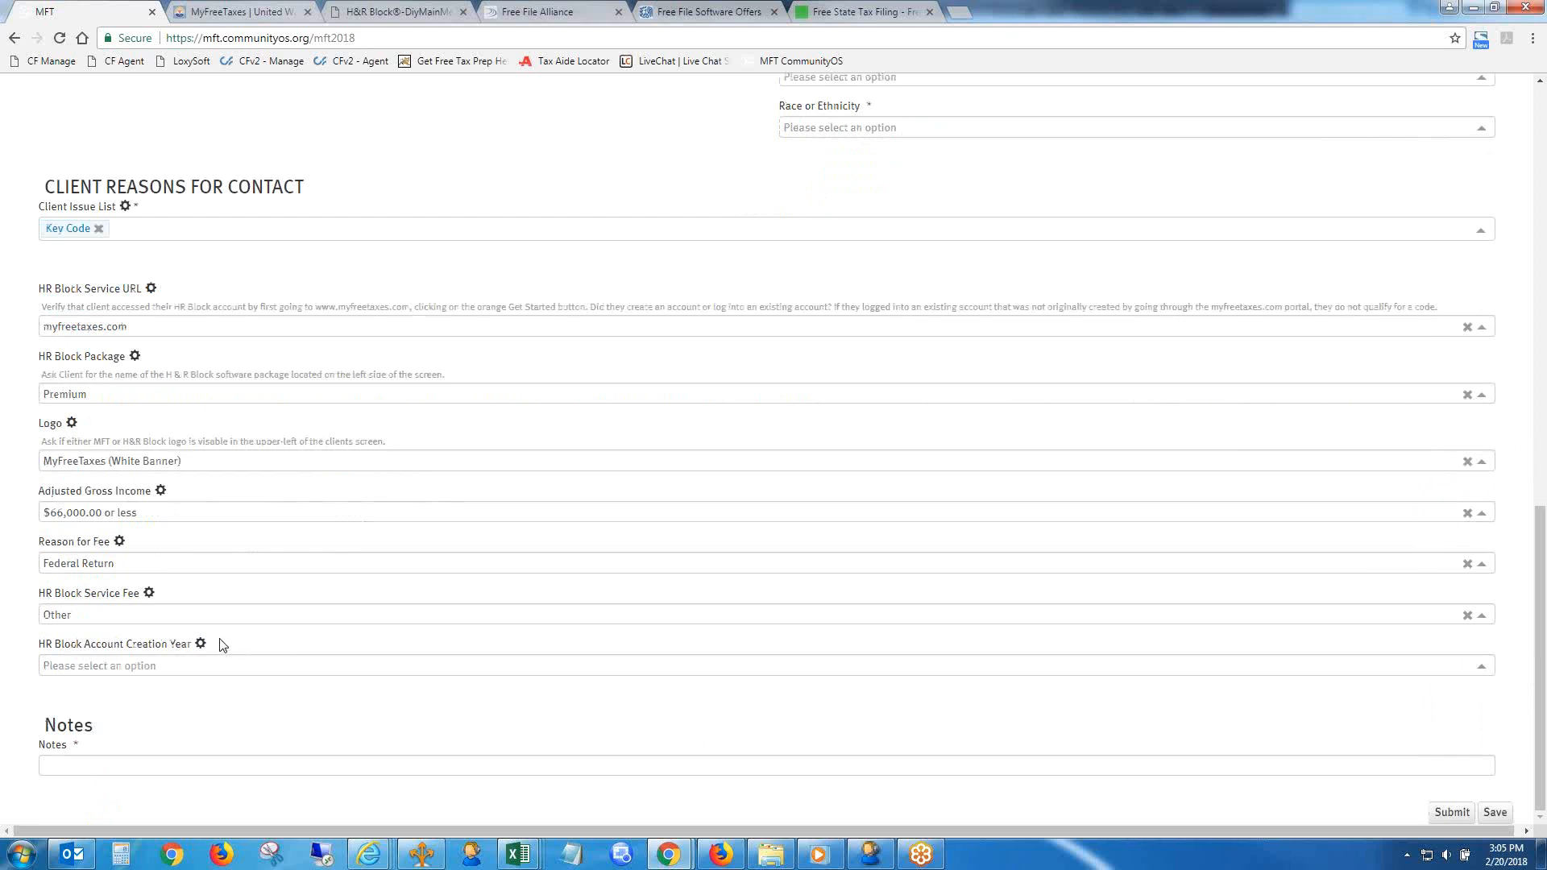
left_click(258, 665)
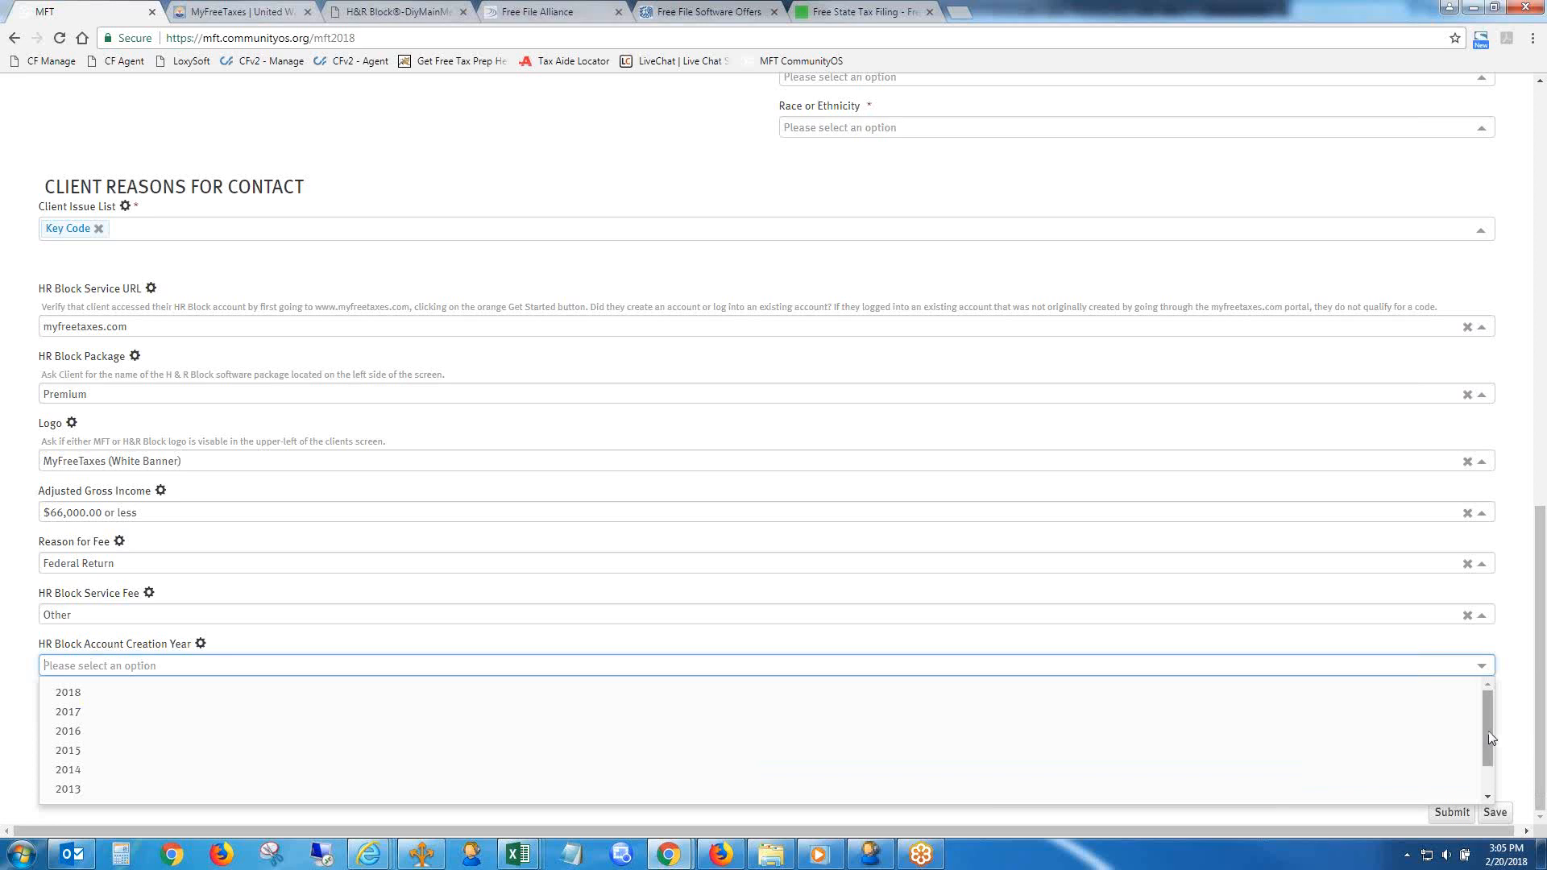
left_click_drag(1488, 732, 1488, 762)
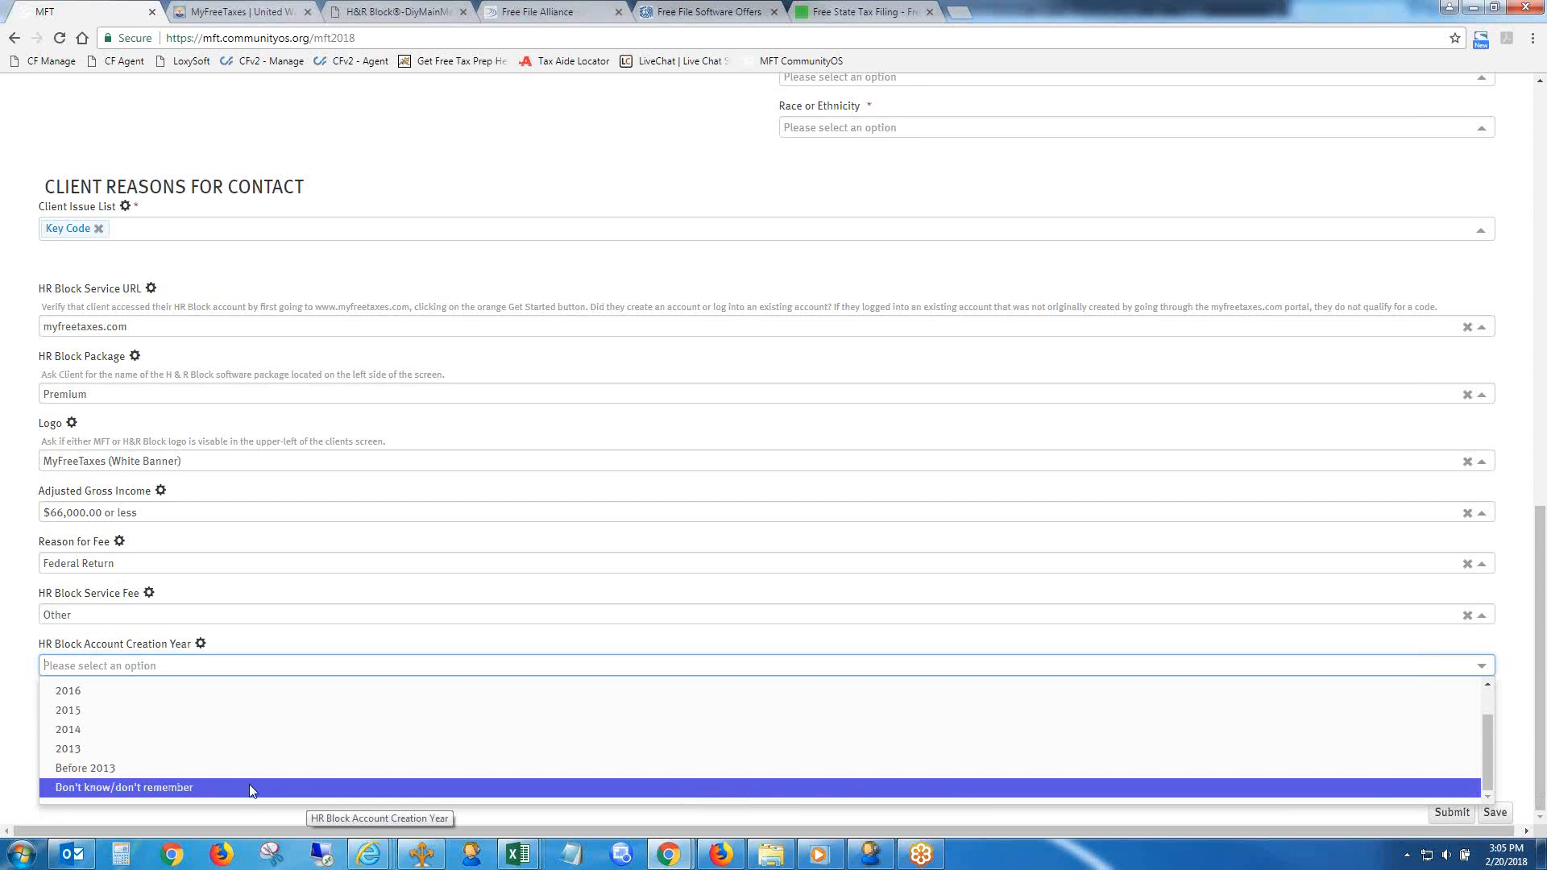
left_click(156, 708)
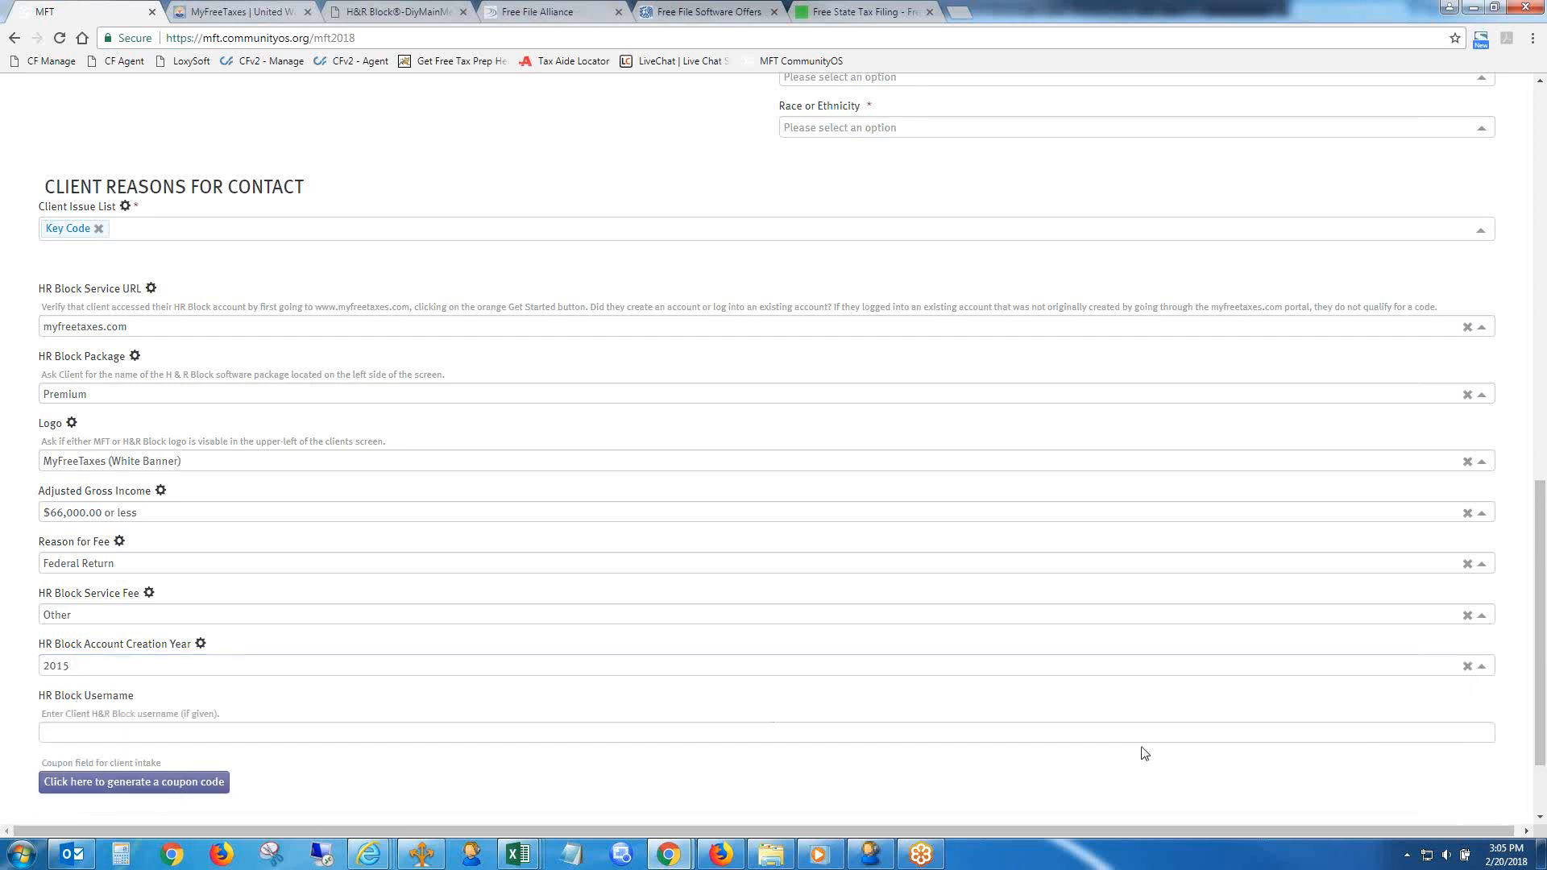
- Leave the HR Block Username blank and generate a coupon code for the client
scroll(1136, 714, "down", 2)
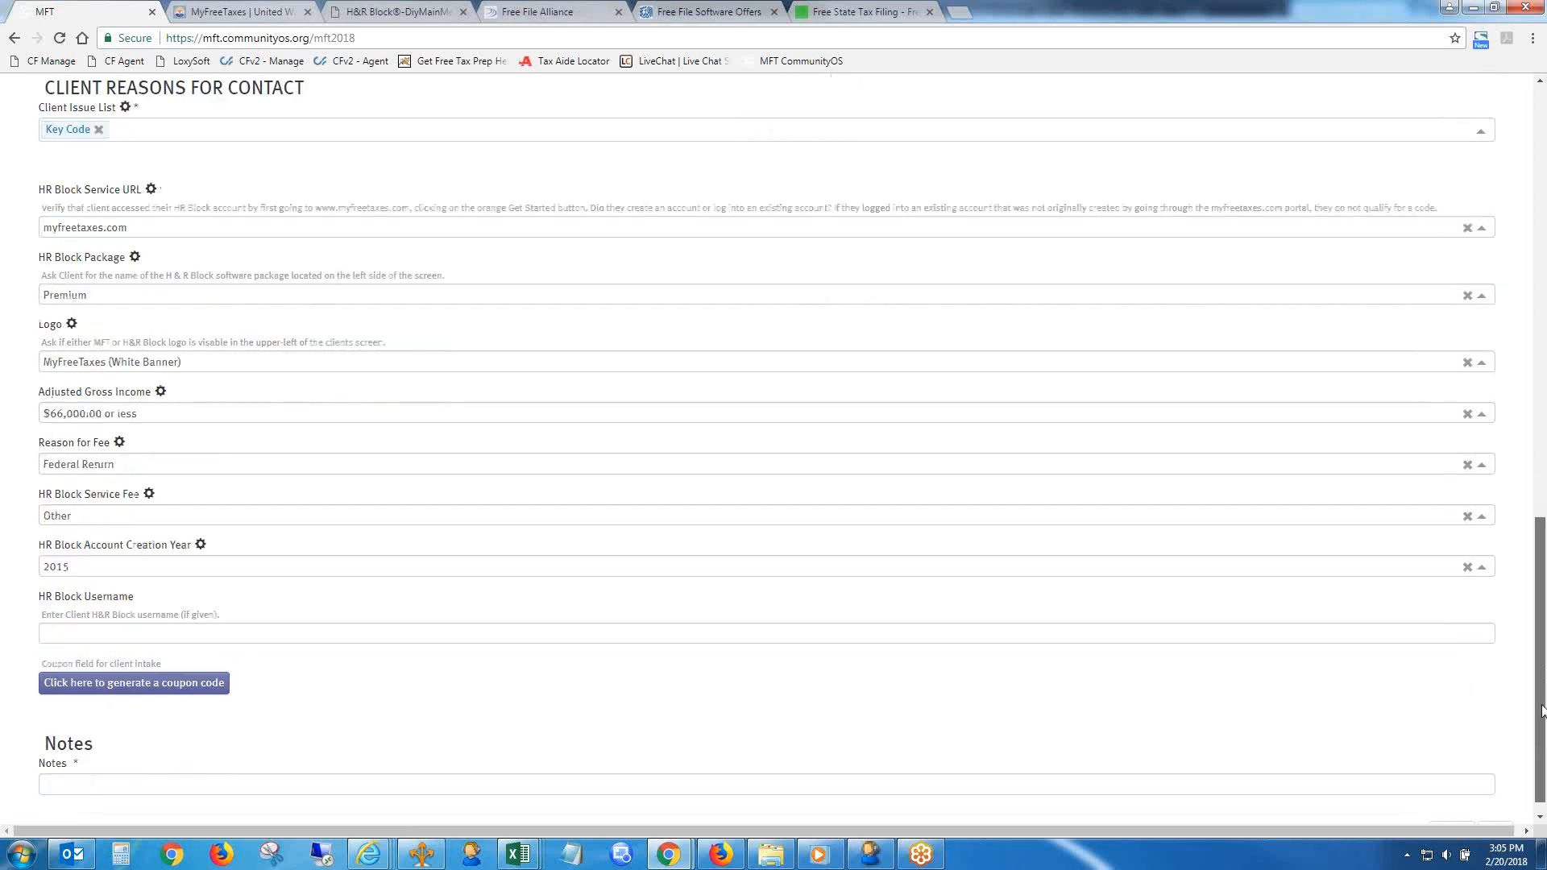
left_click(607, 630)
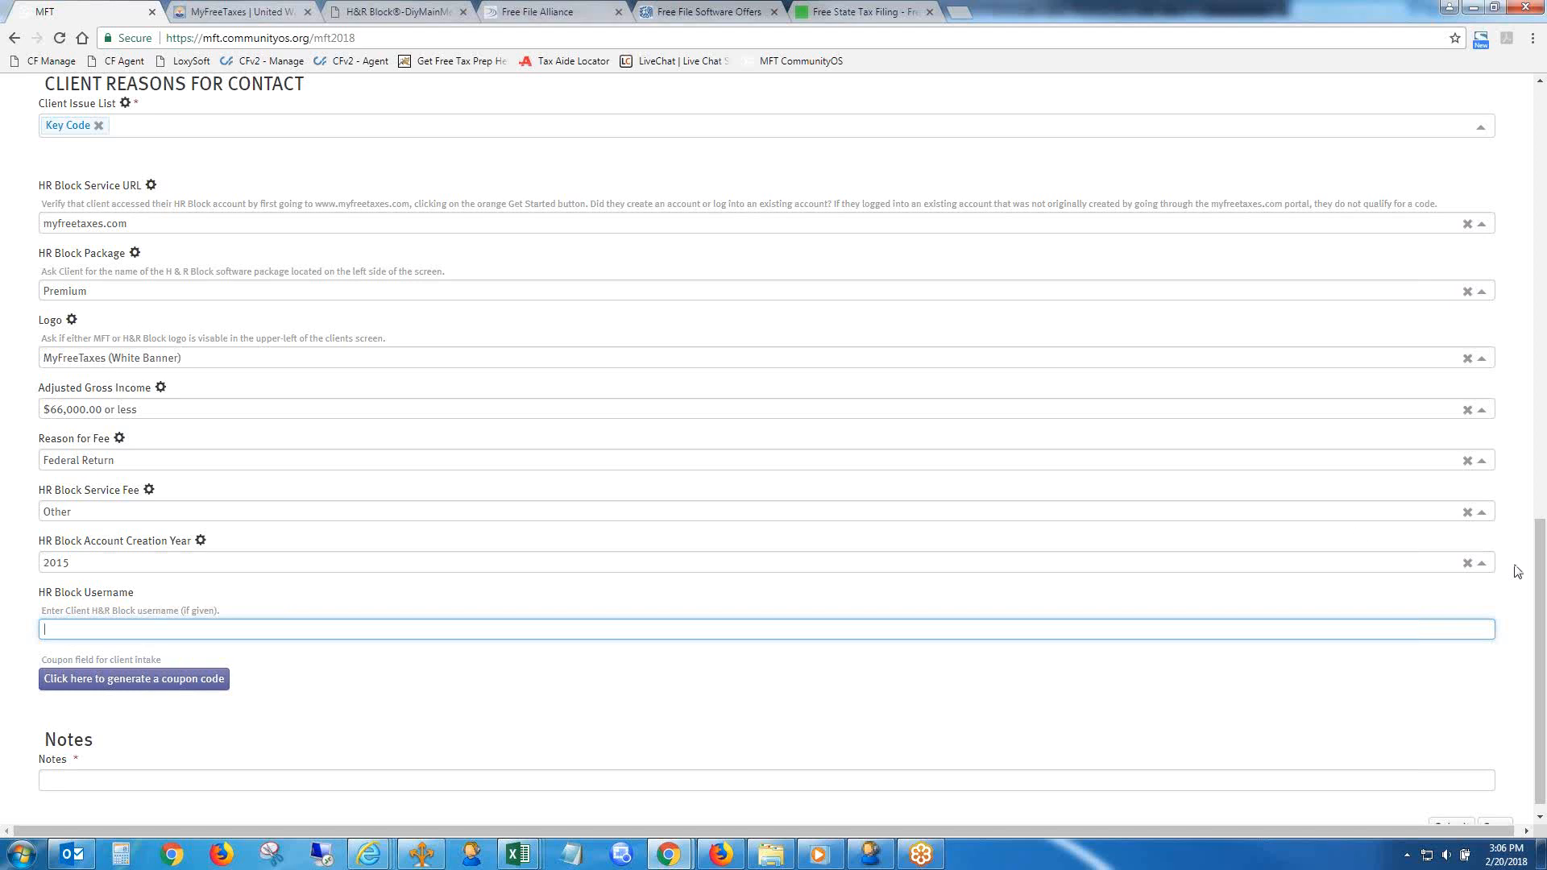
mouse_move(1540, 590)
left_mouse_down()
mouse_move(1525, 231)
mouse_move(1541, 295)
mouse_move(1542, 600)
left_mouse_up()
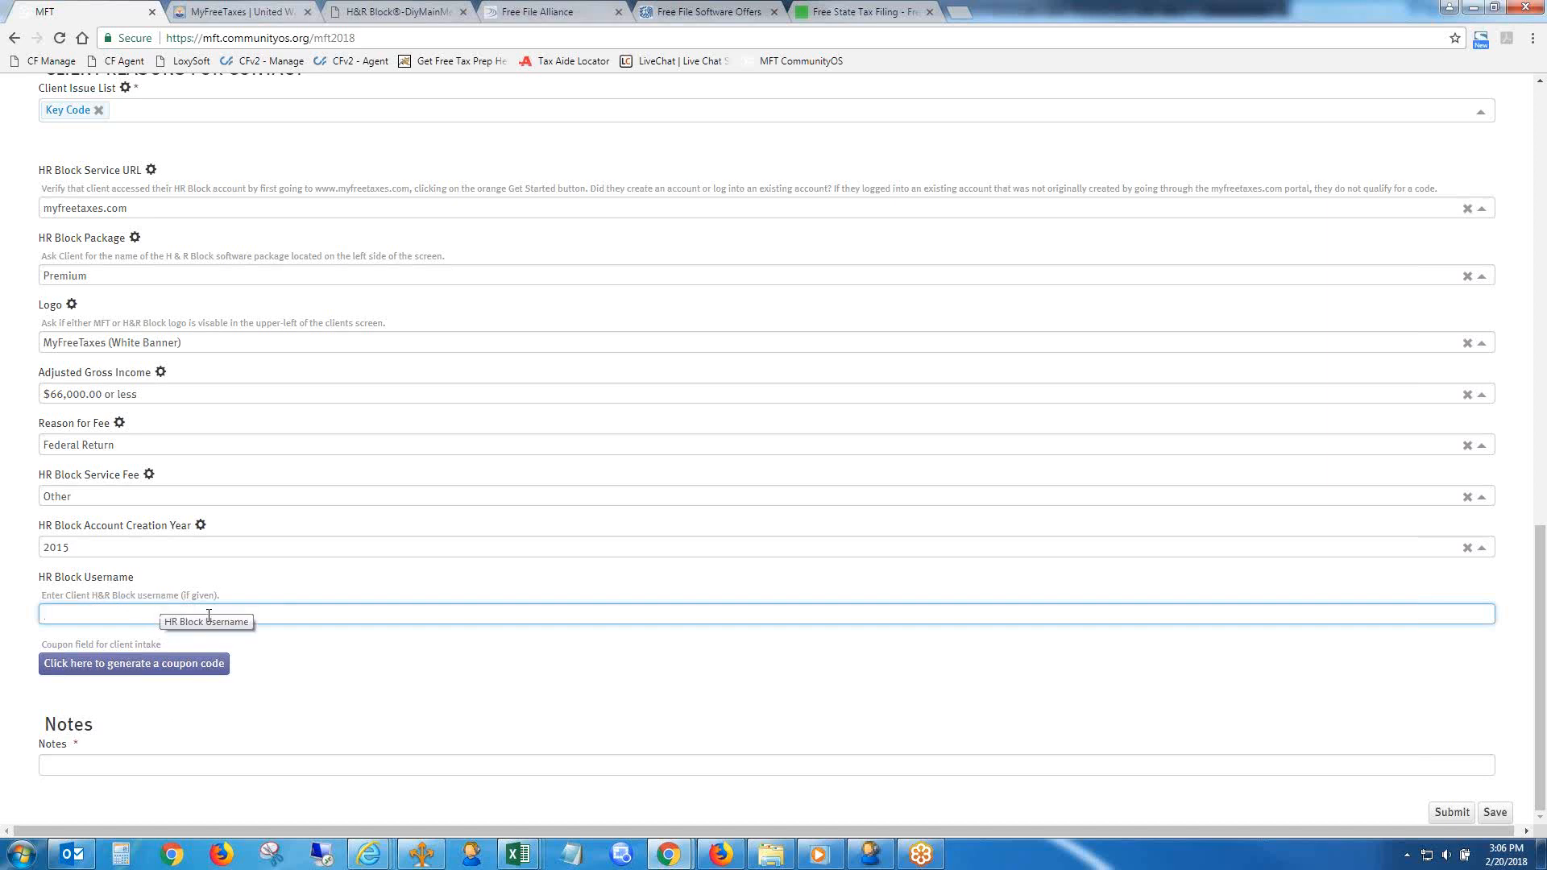
left_click(139, 669)
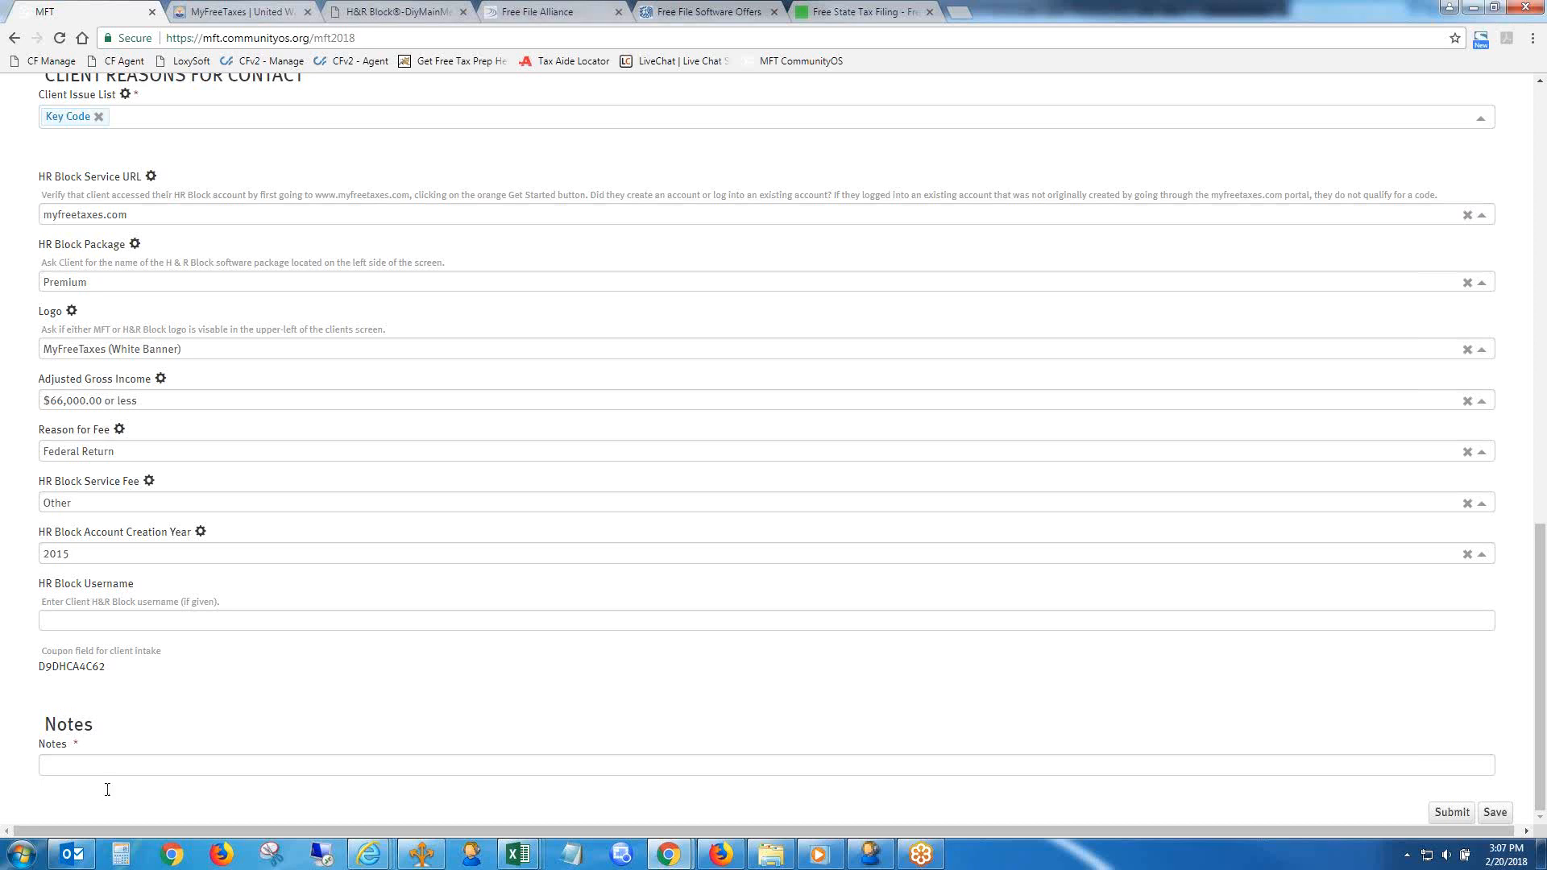
- Switch to the H&R Block account and open the federal return from its beginning
left_click(385, 12)
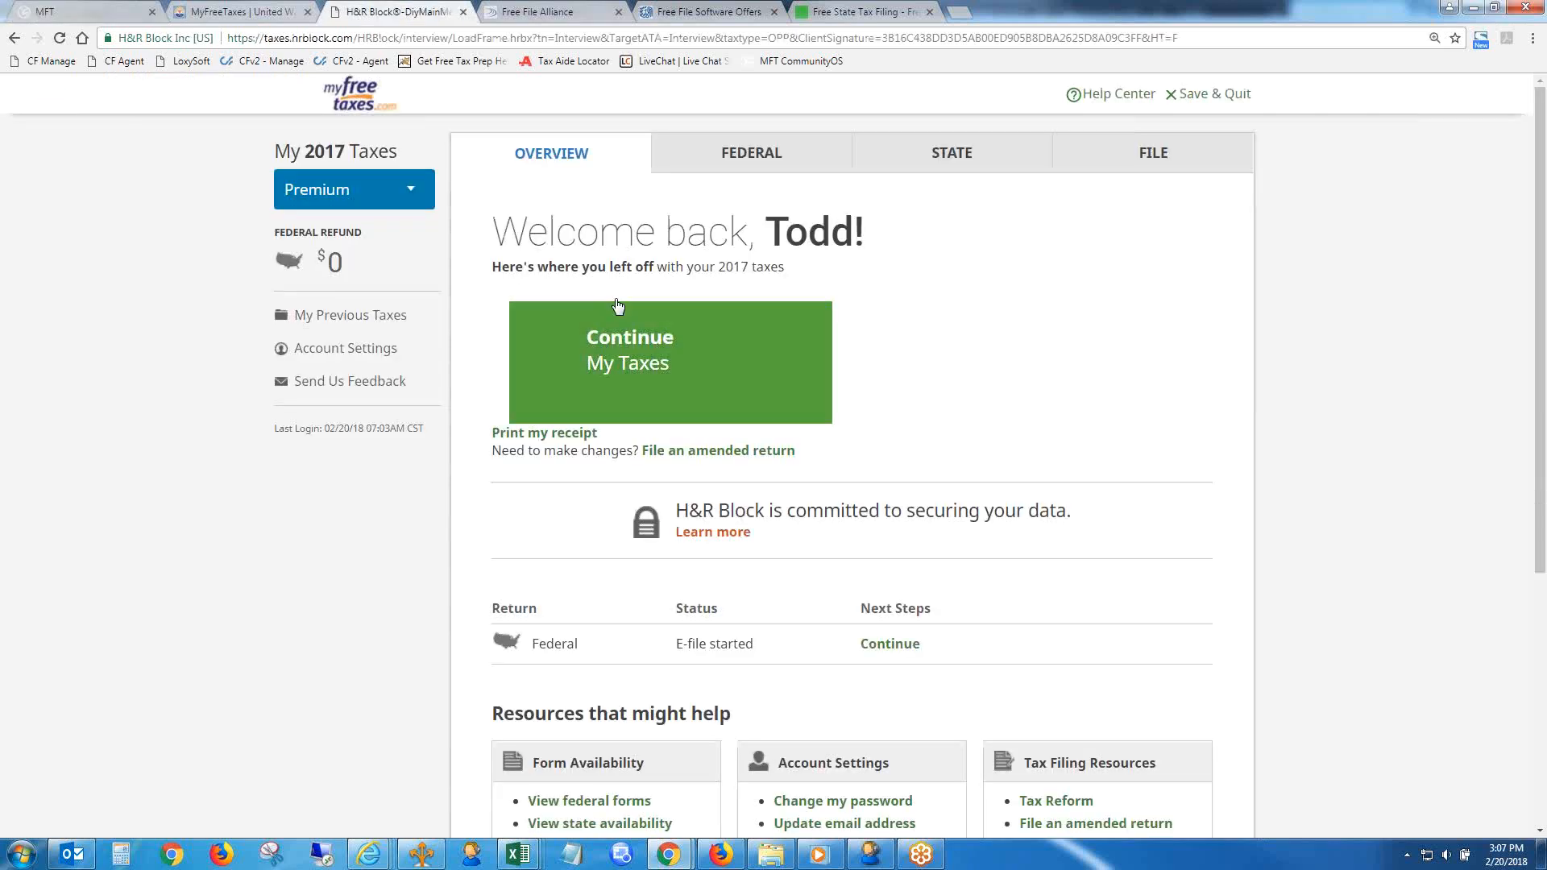
left_click(755, 152)
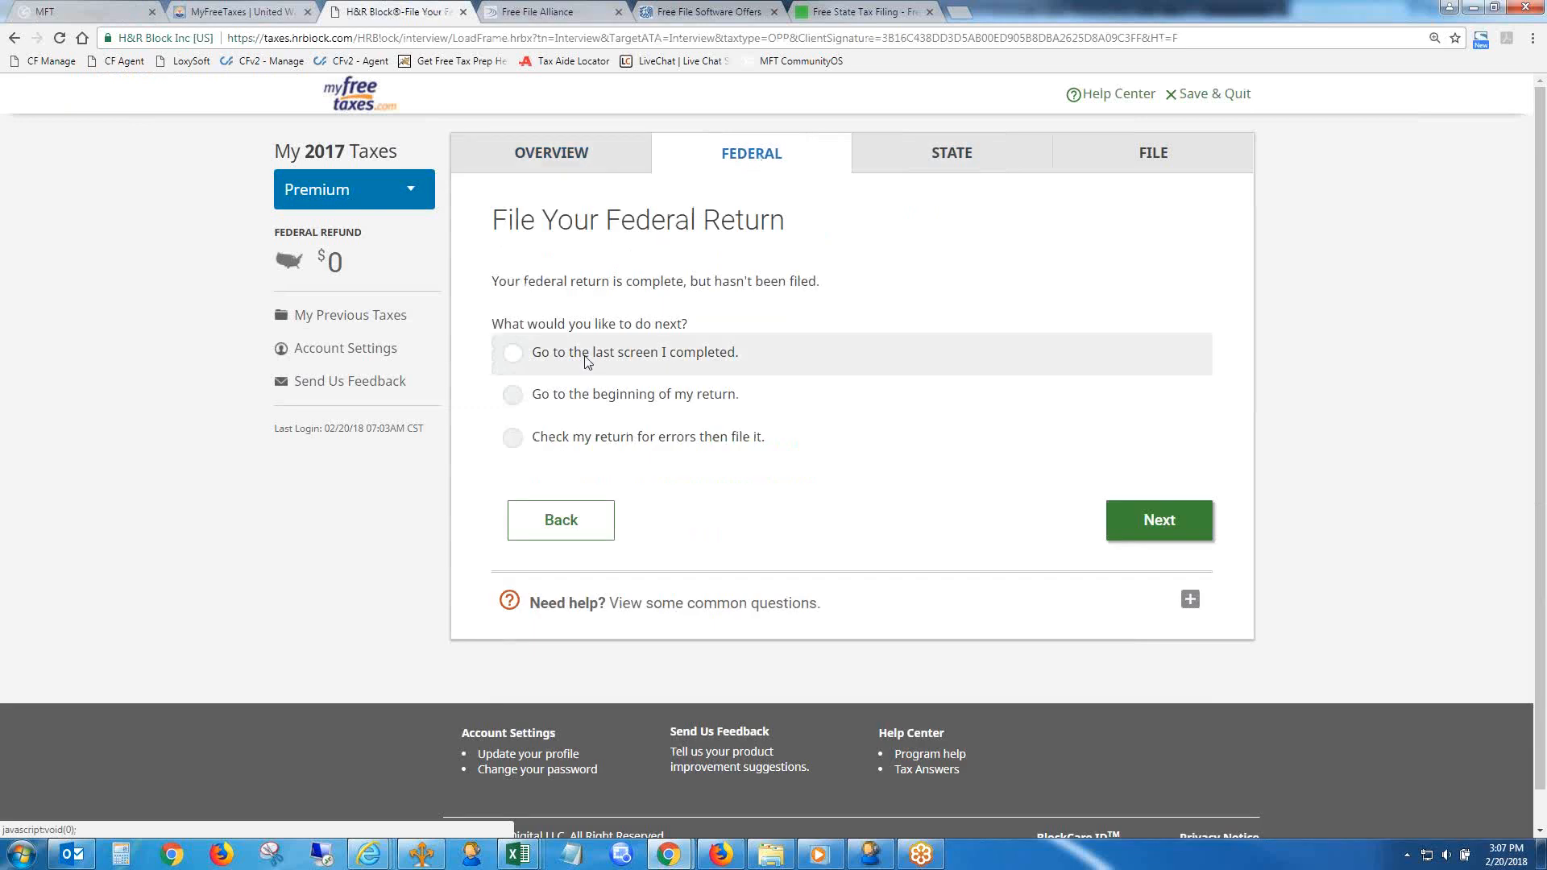
left_click(588, 394)
left_click(1128, 509)
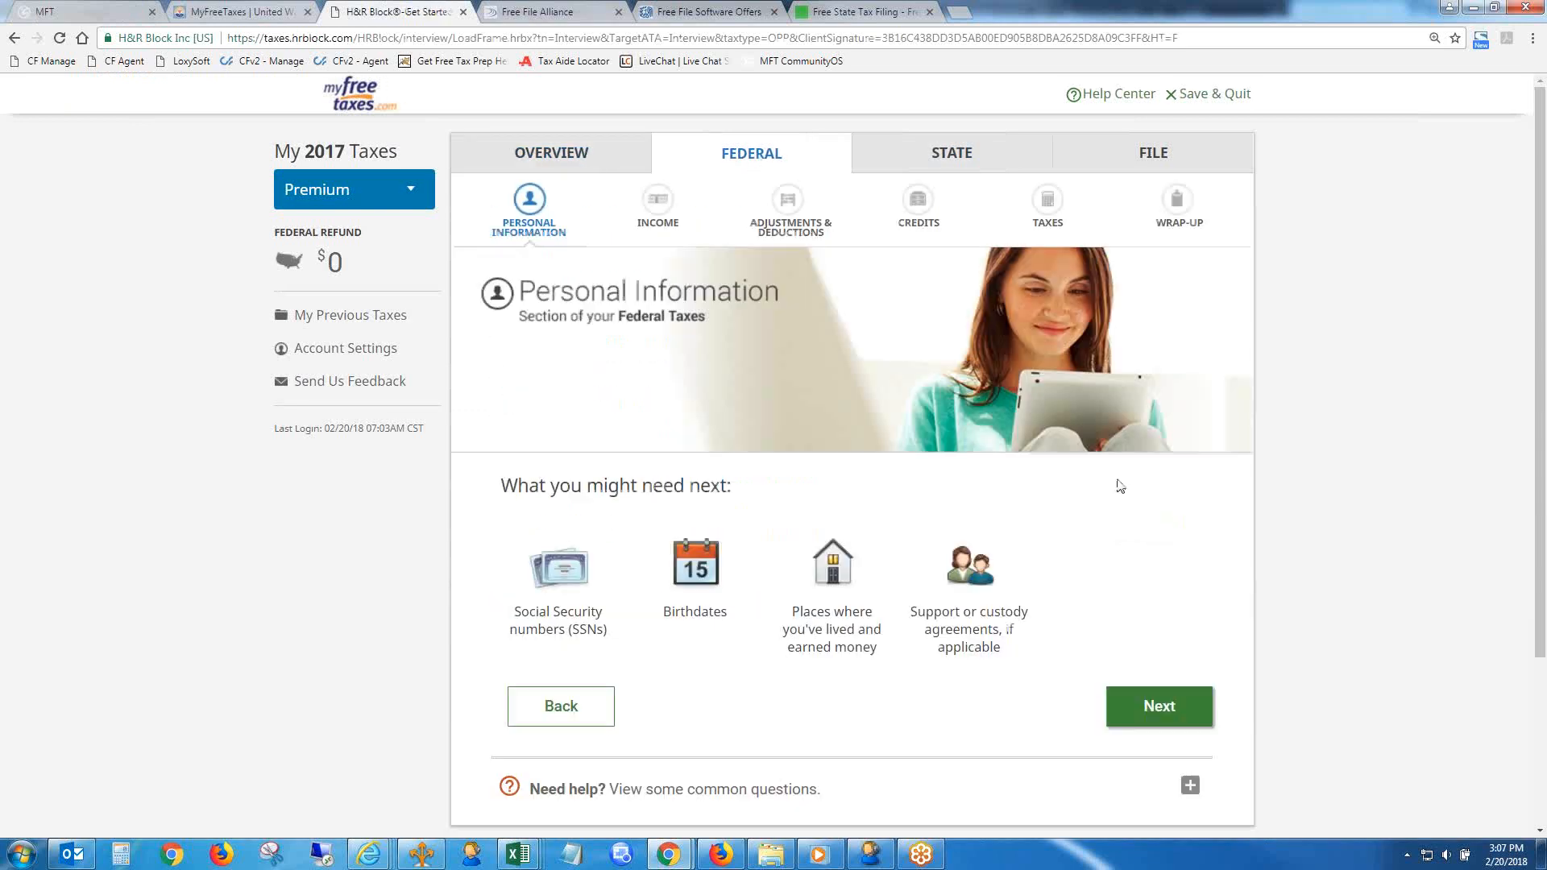
- Go to the return's Income section and open the existing Job W-2 for manual entry
left_click(659, 208)
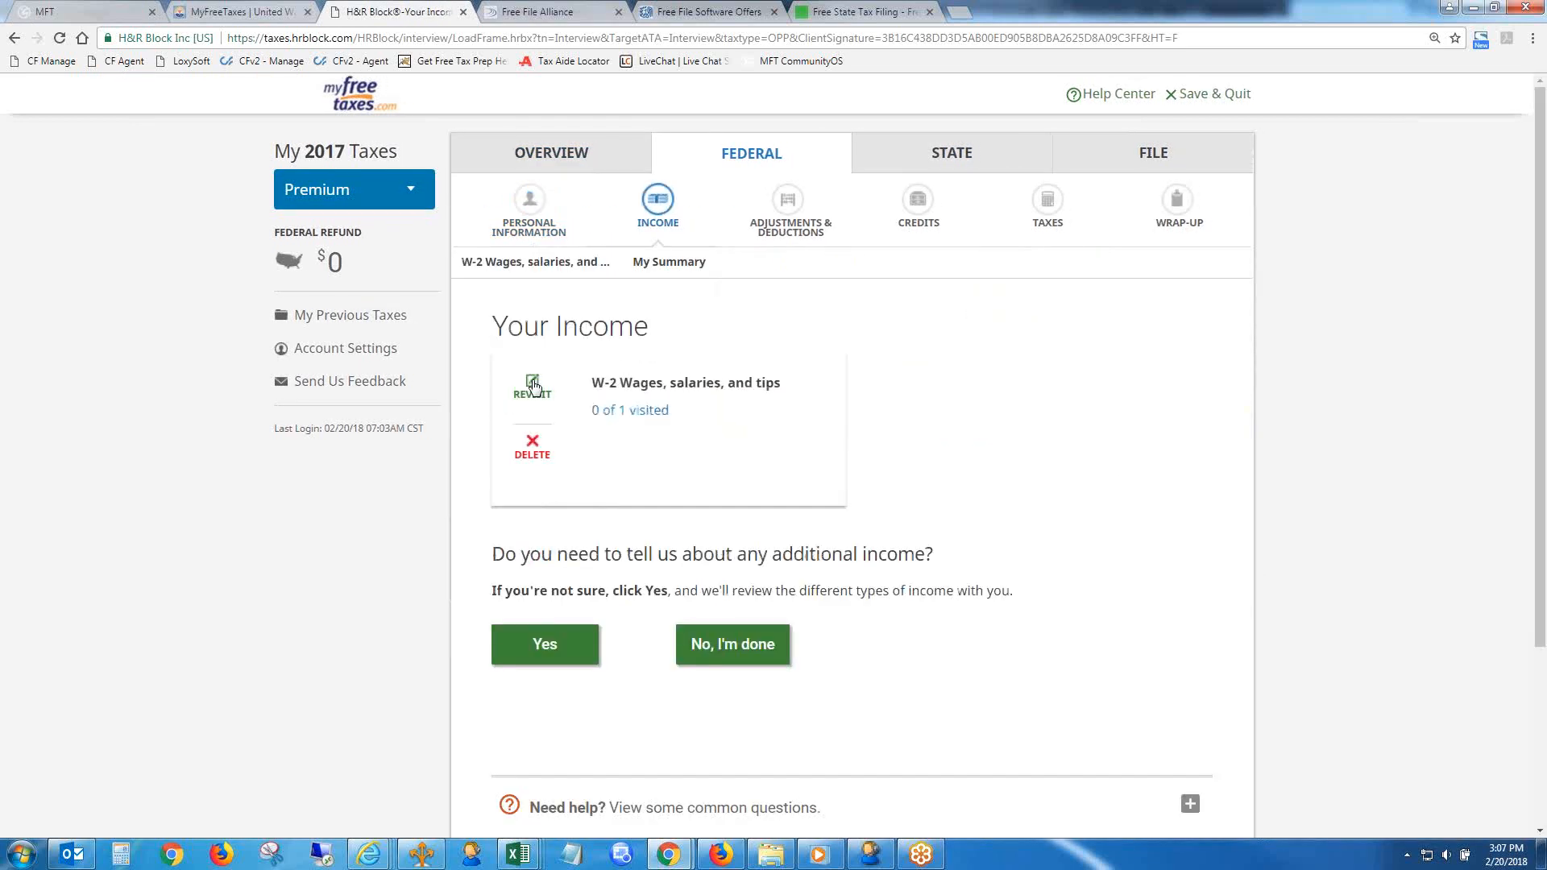
left_click(531, 385)
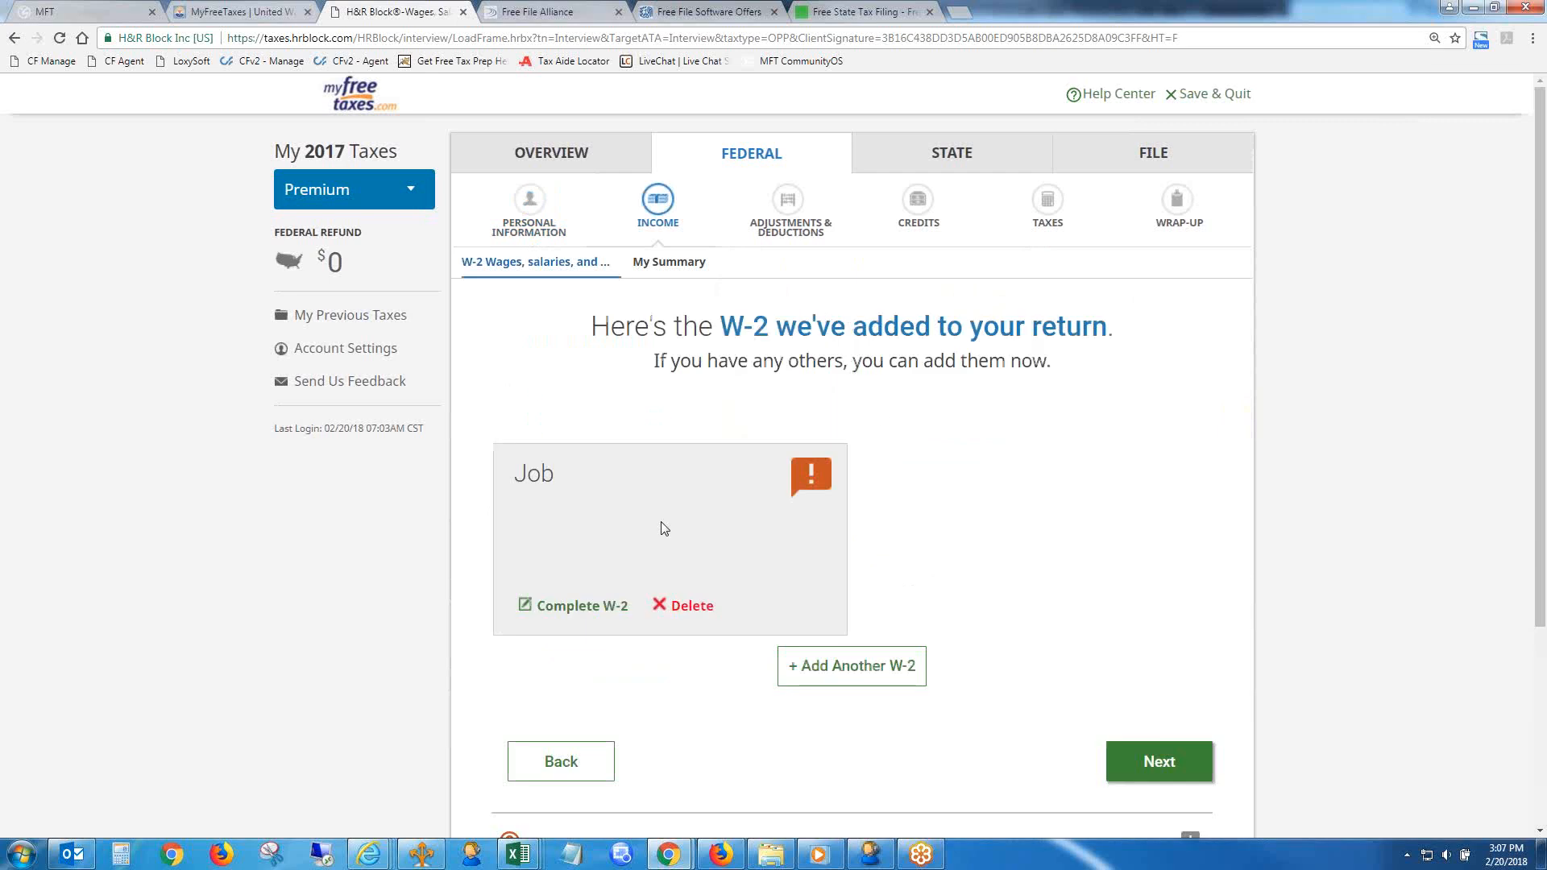
left_click(589, 600)
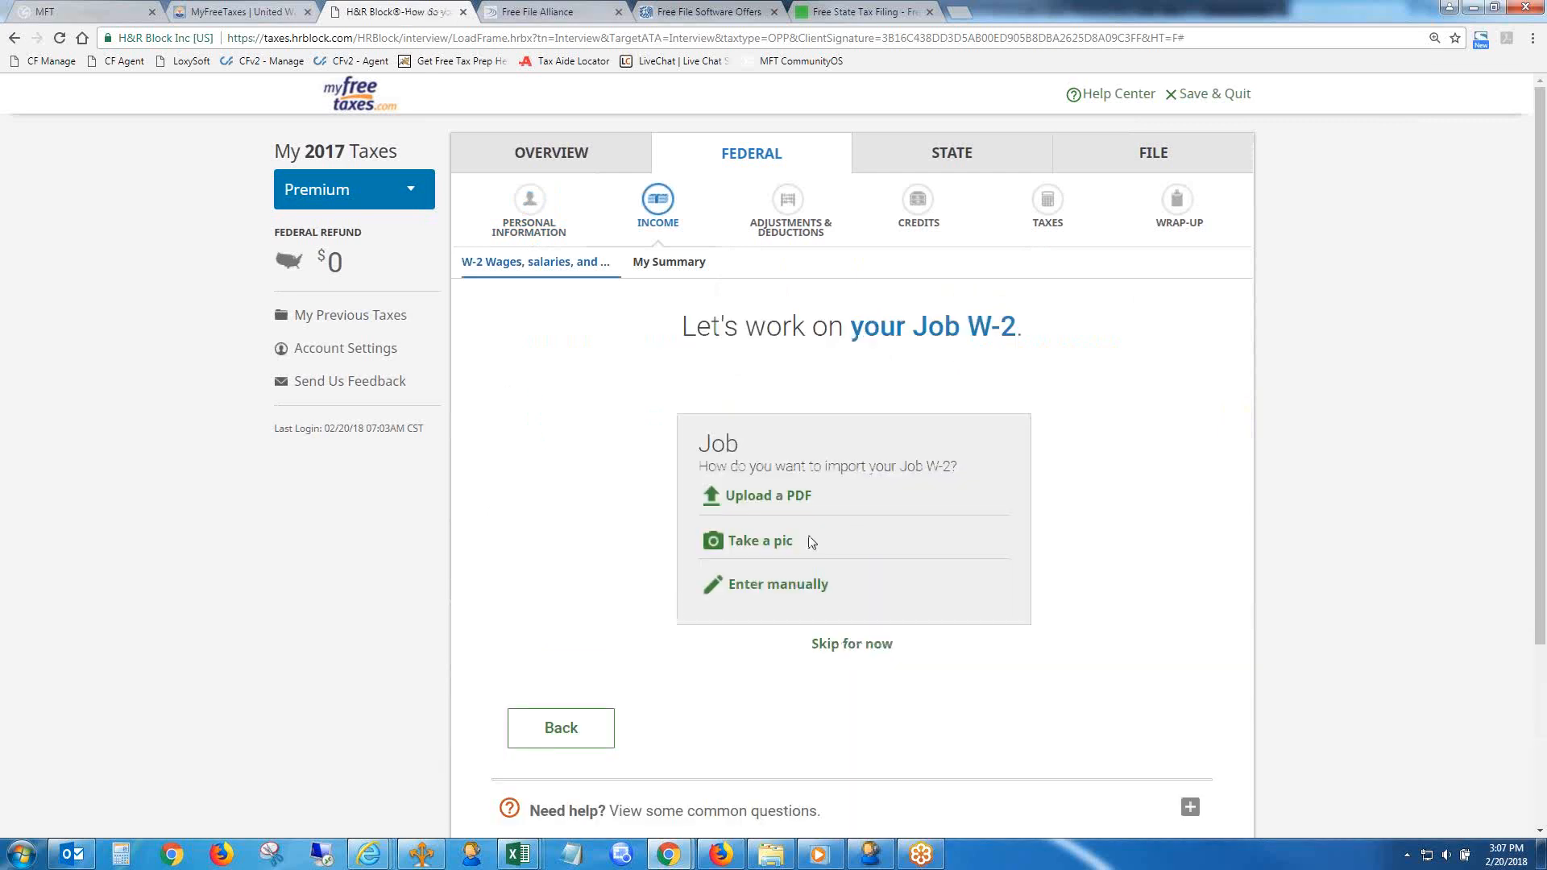
left_click(856, 644)
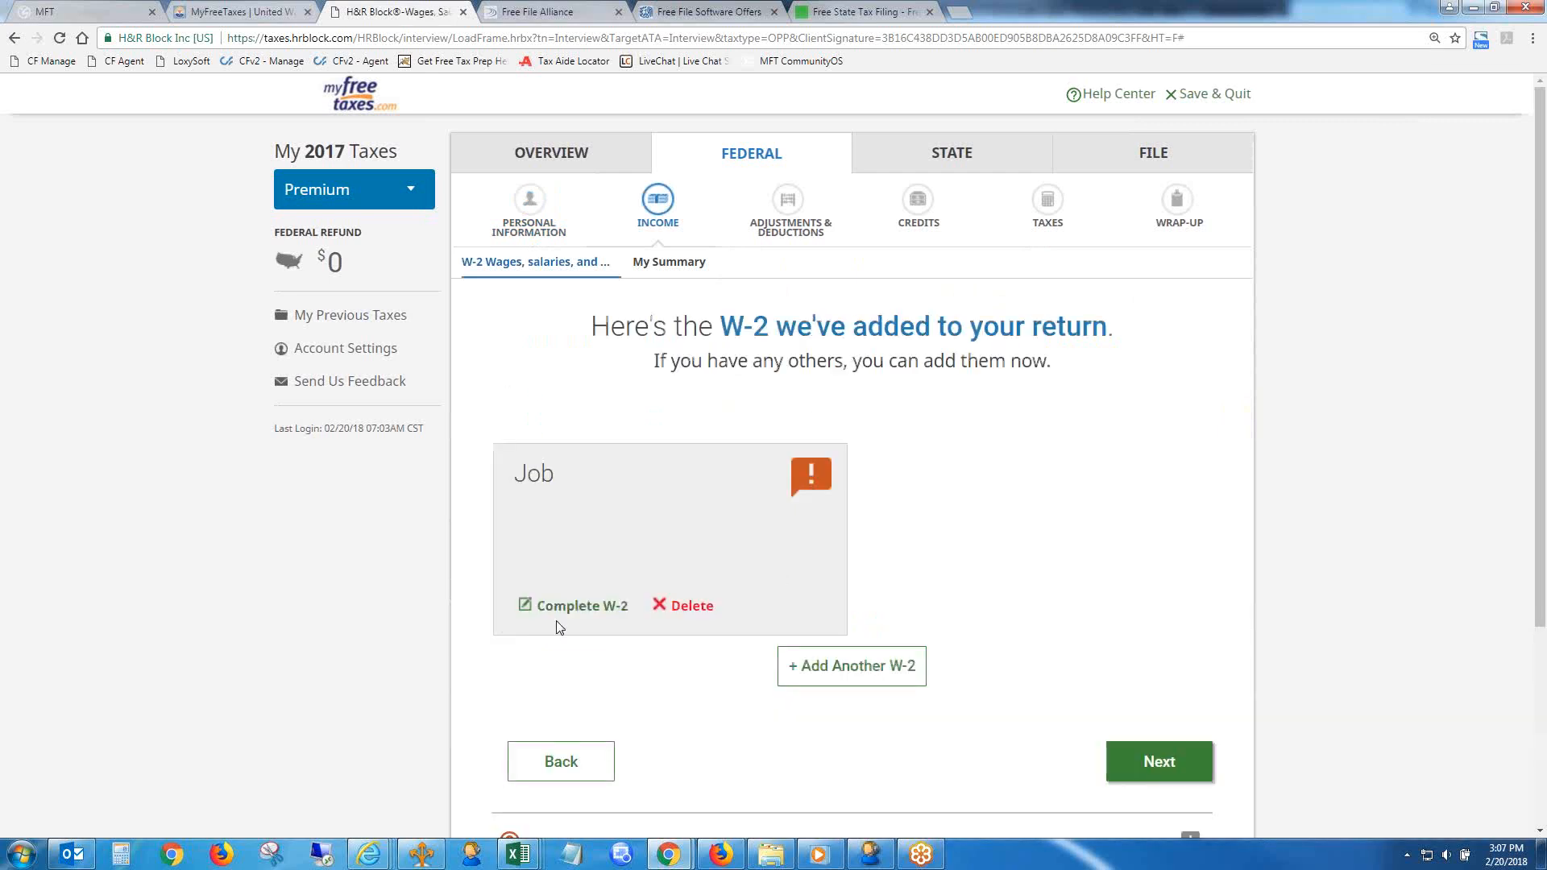
left_click(564, 608)
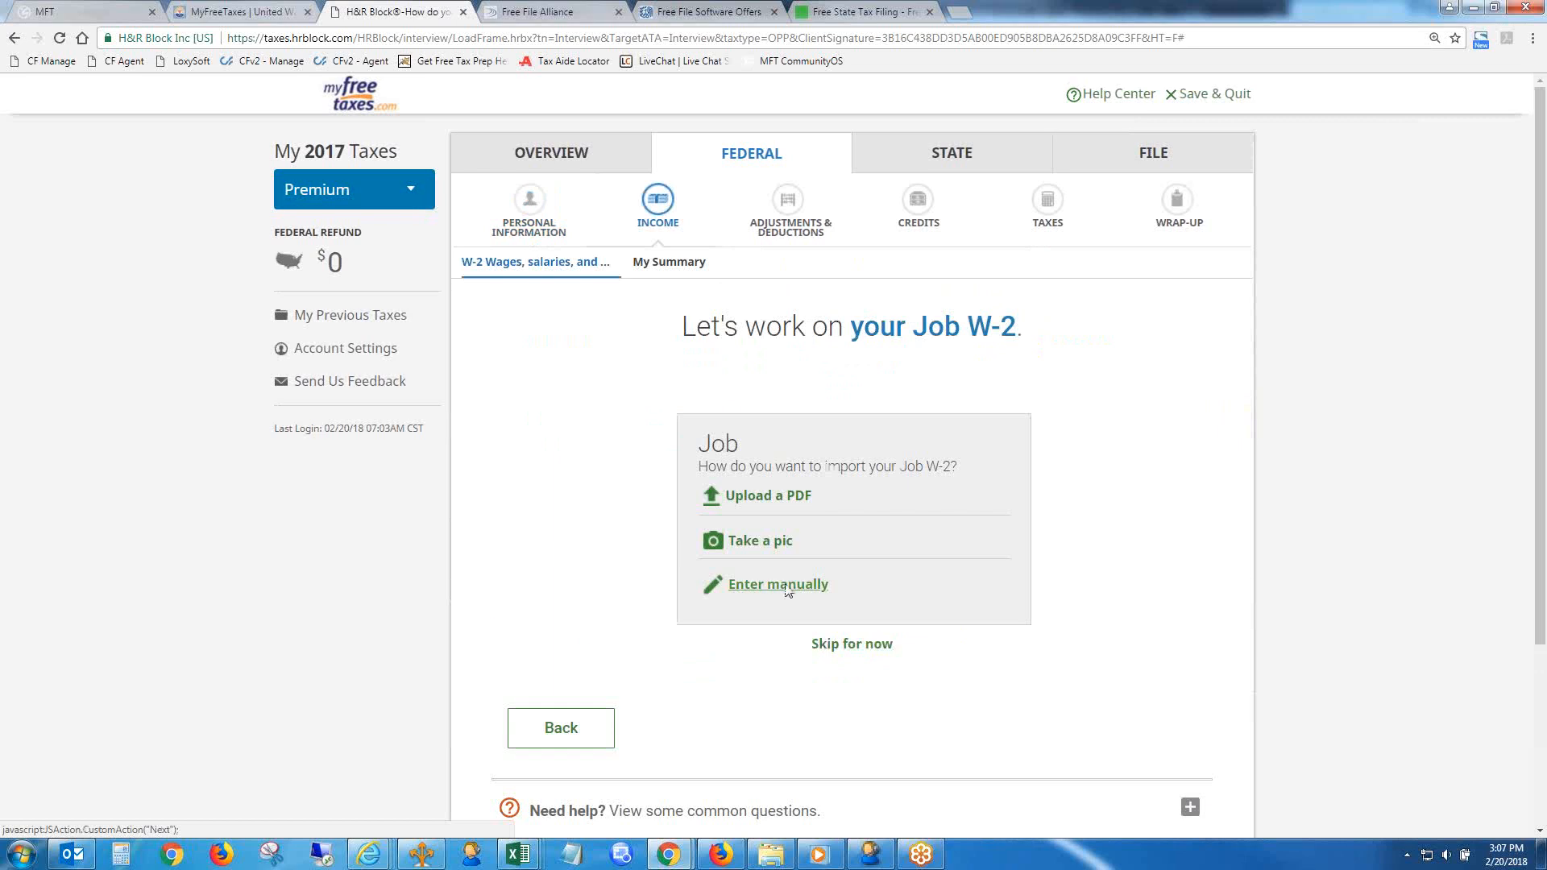
left_click(788, 590)
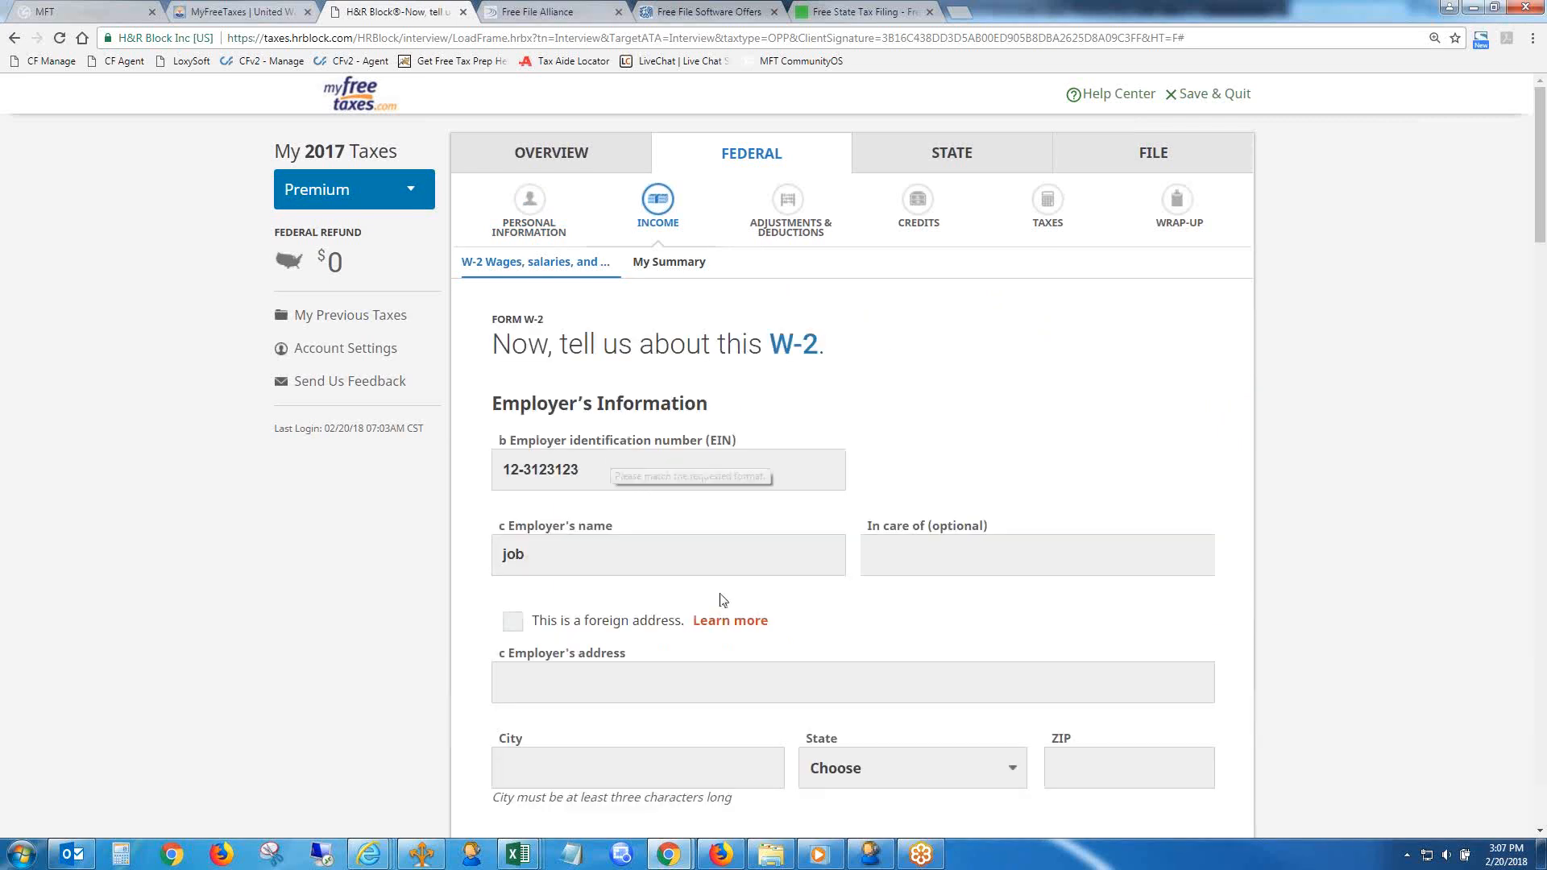
- Fill in the employer's street address, city and ZIP code on the W-2, with Pennsylvania as the state
left_click(659, 669)
type("1")
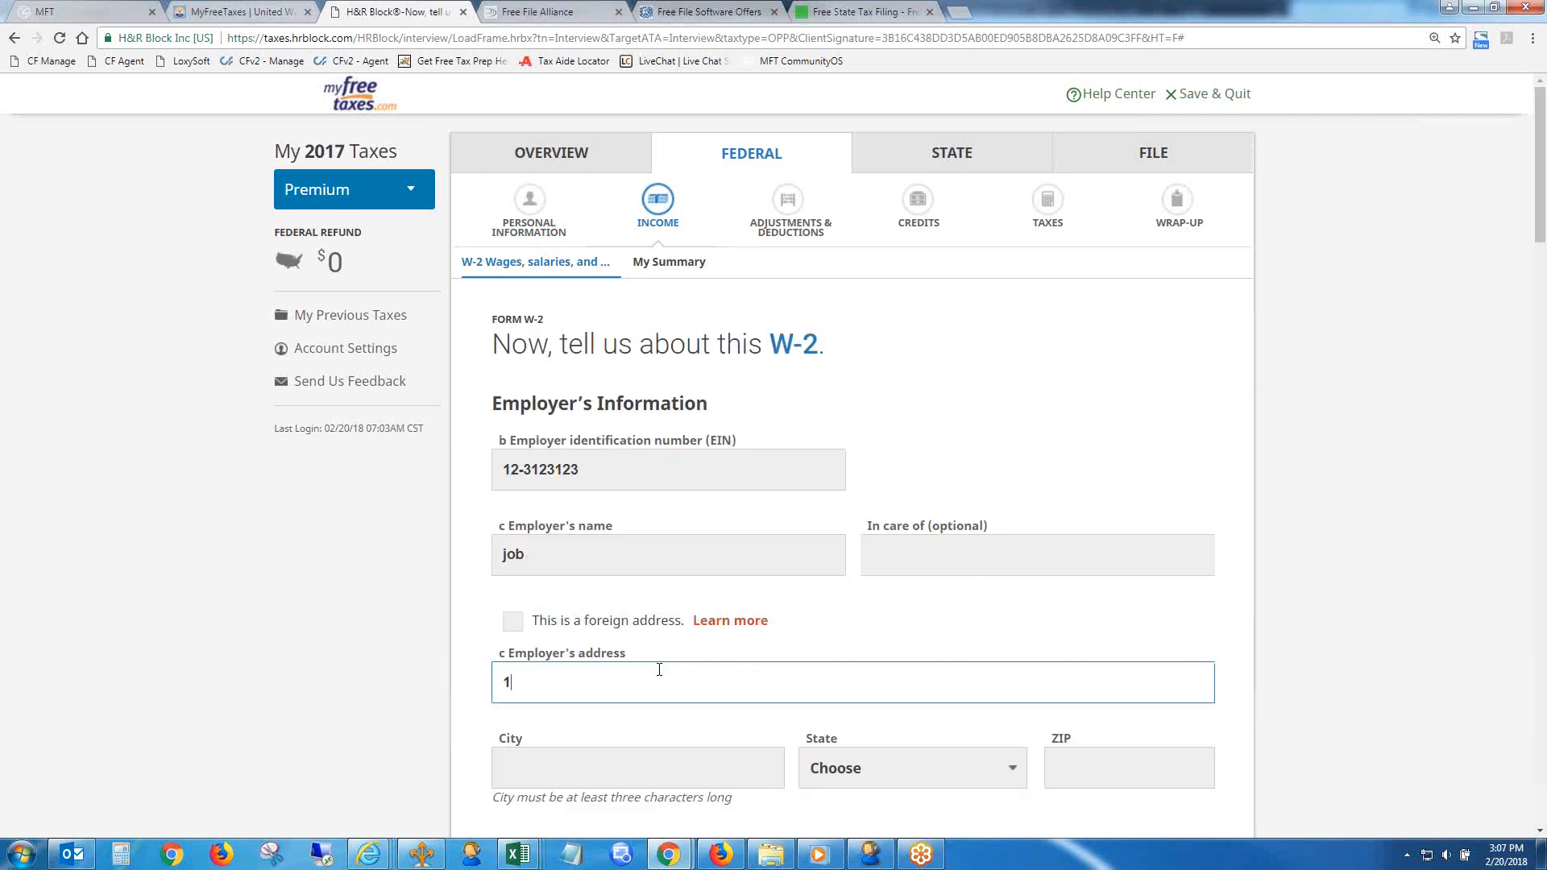
type("234 main st")
key("Tab")
type("phil")
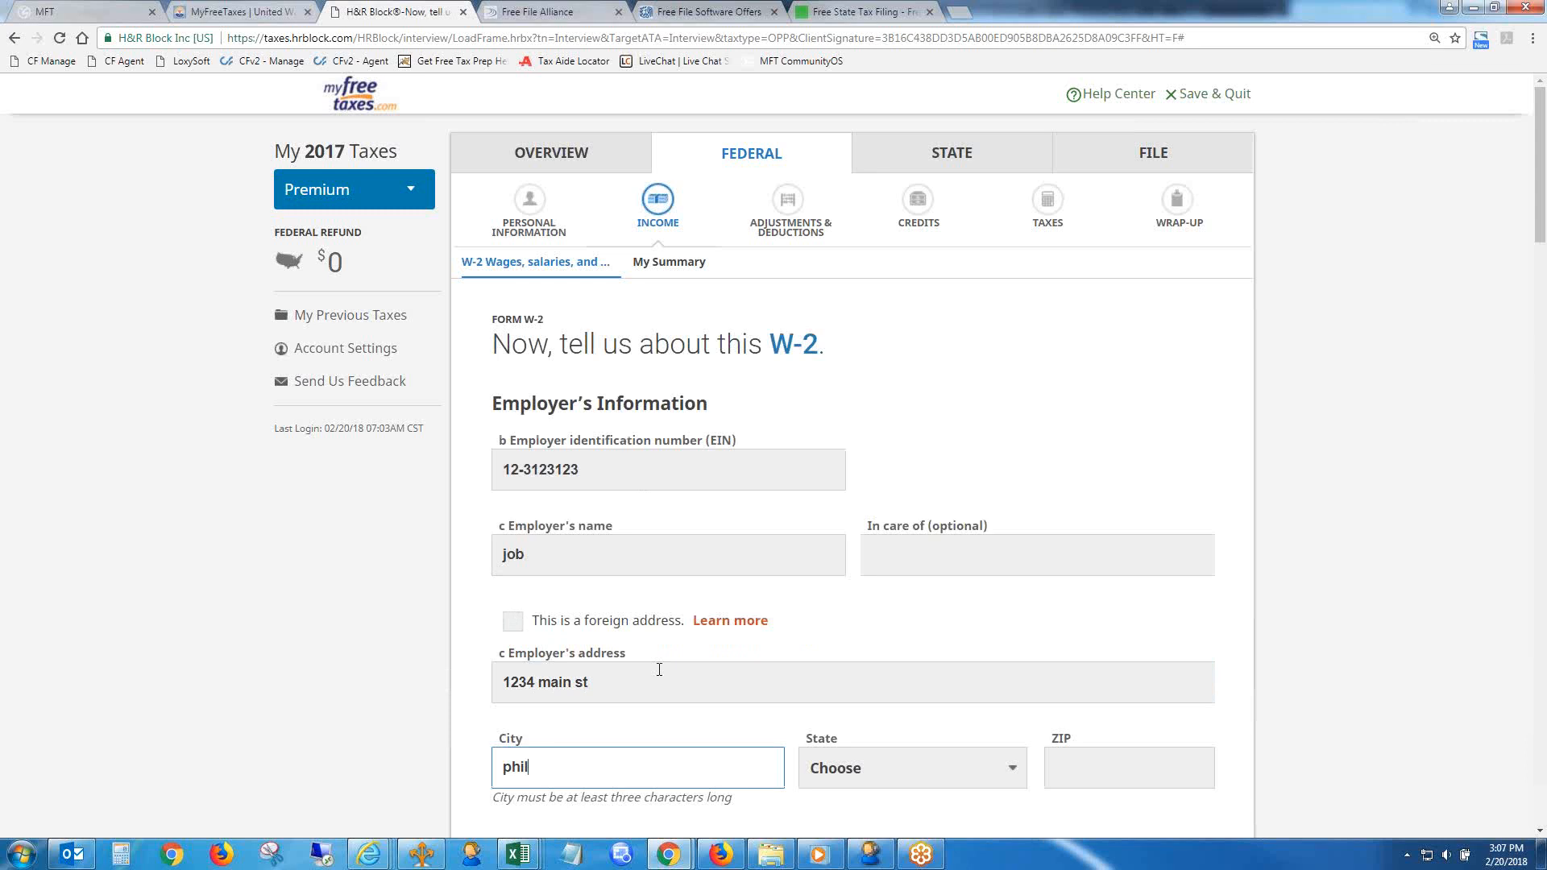
key("Tab")
key("p")
key("Tab")
type("19104")
- Enter $70,000 as wages in Box 1 and $7,000 as federal income tax withheld in Box 2
scroll(659, 673, "down", 5)
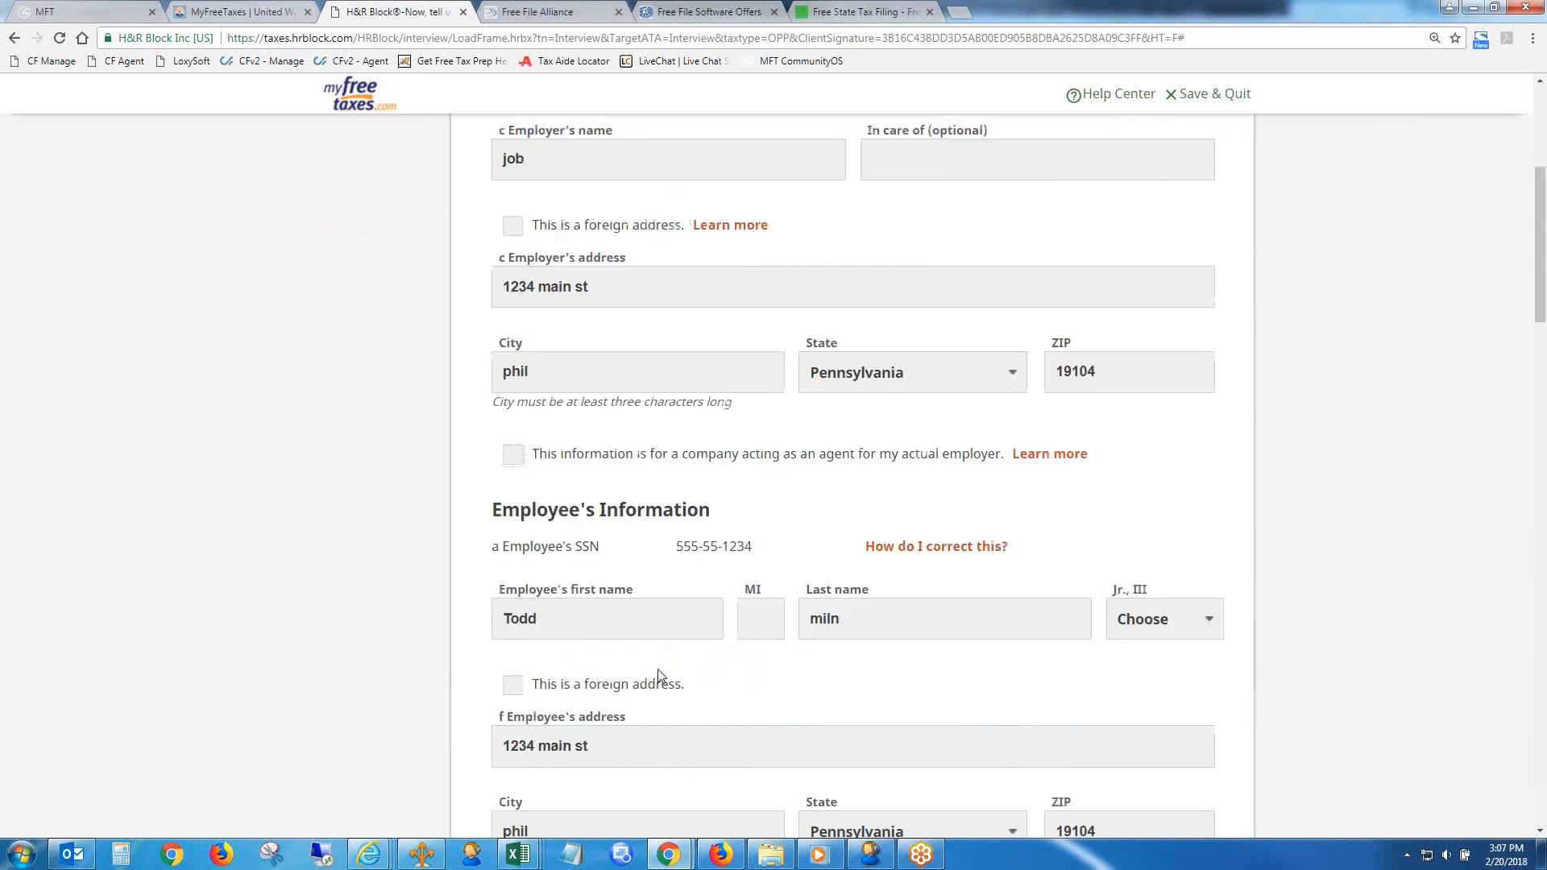
left_click_drag(1536, 261, 1542, 388)
key("Tab")
type("70,0")
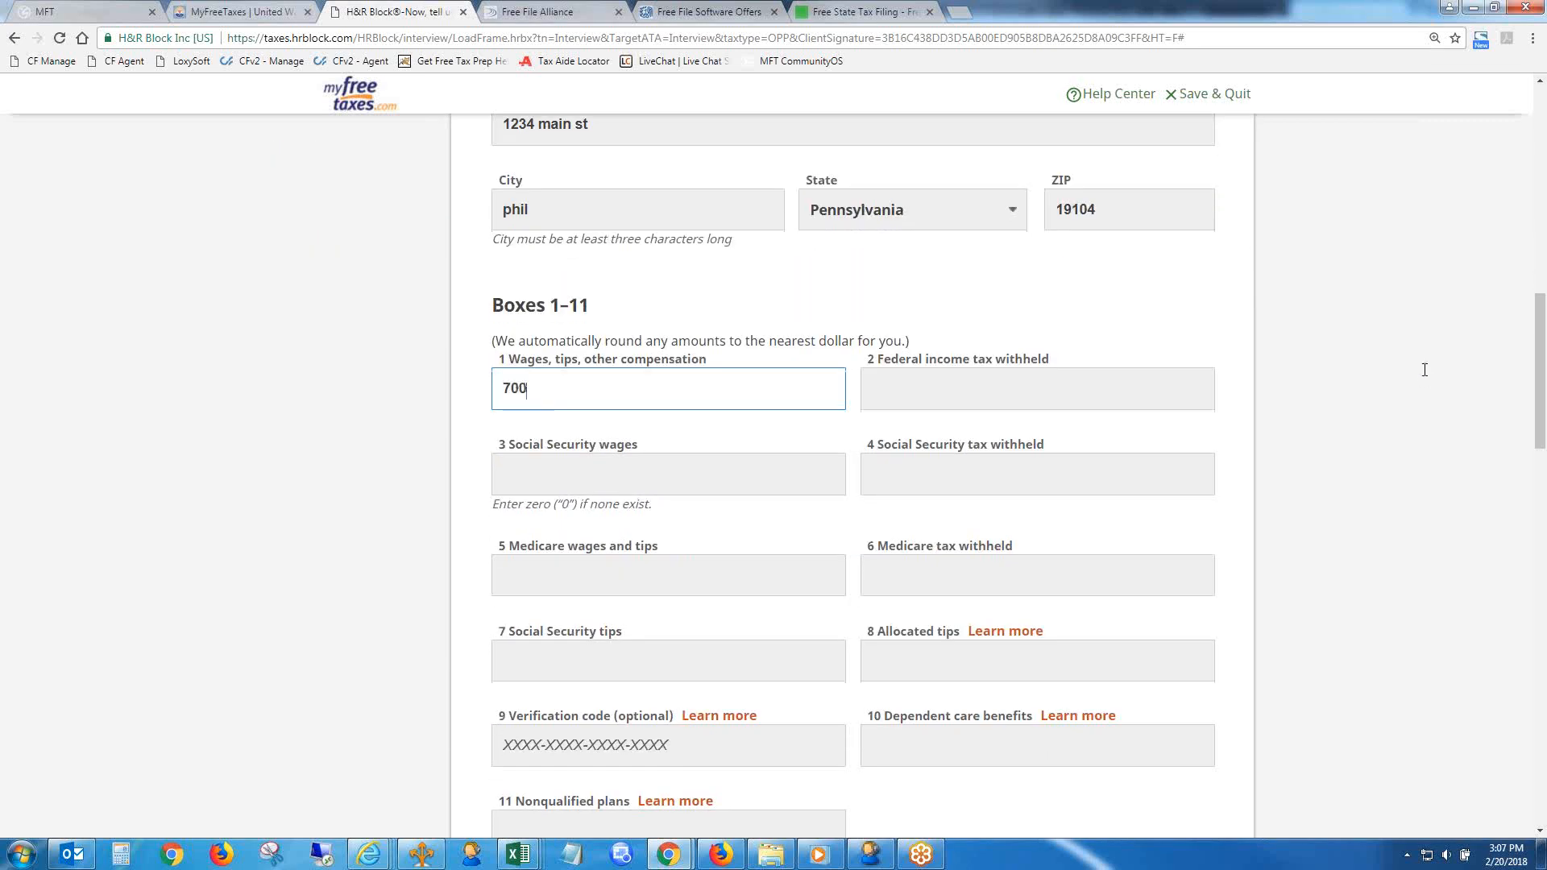
type("00")
key("Tab")
type("7,000")
- Enter Social Security wages of $7,000 and tax of $400, plus Medicare wages of $70,000 and tax of $800
key("Tab")
type("7000")
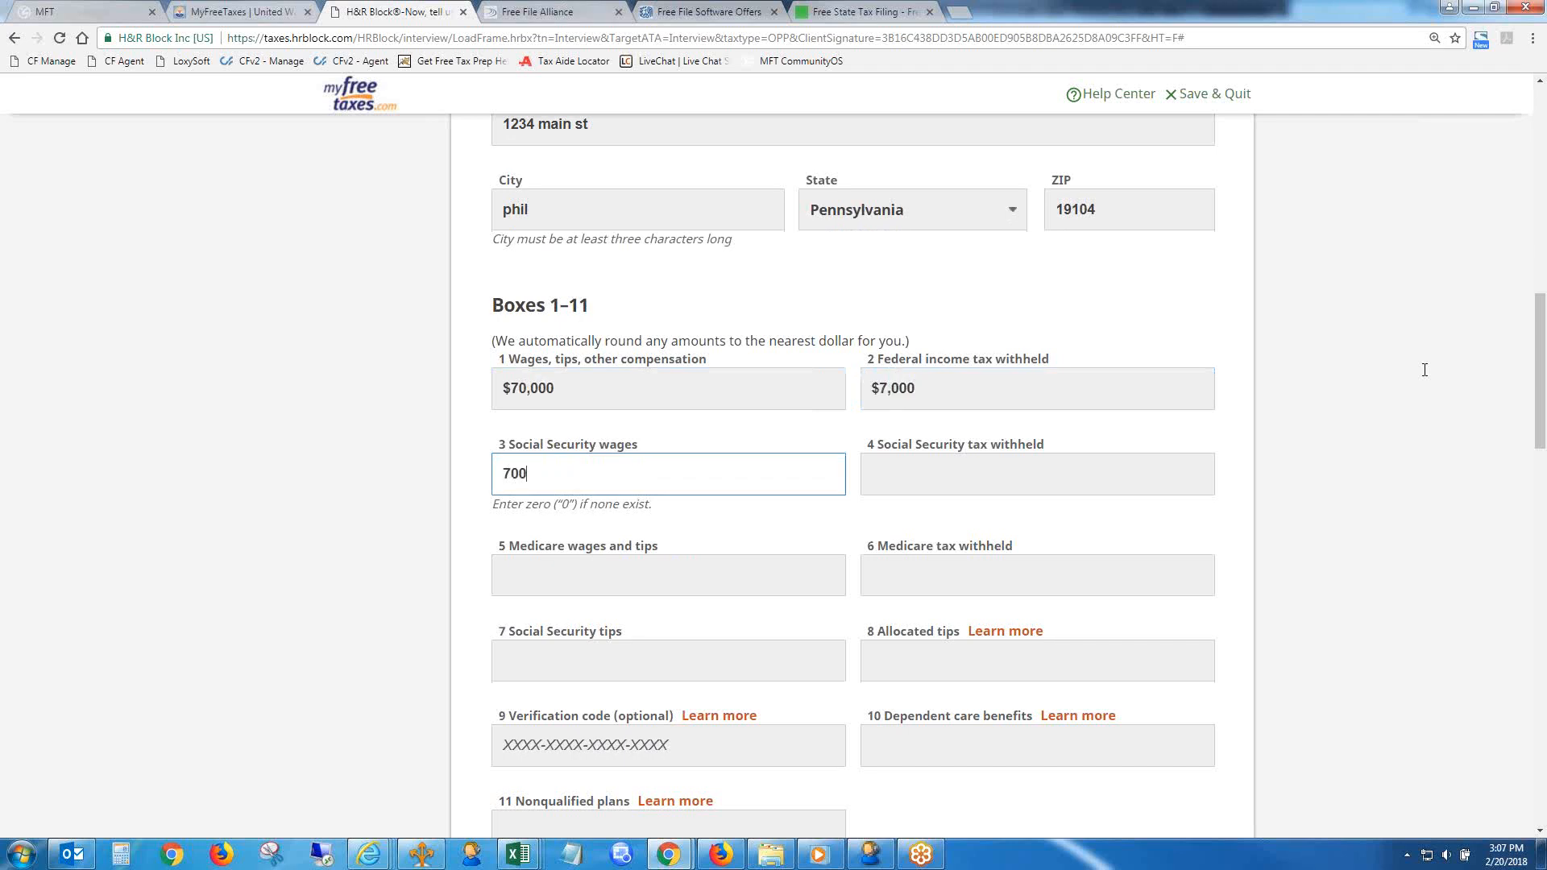
key("Tab")
type("400")
key("Tab")
type("70000")
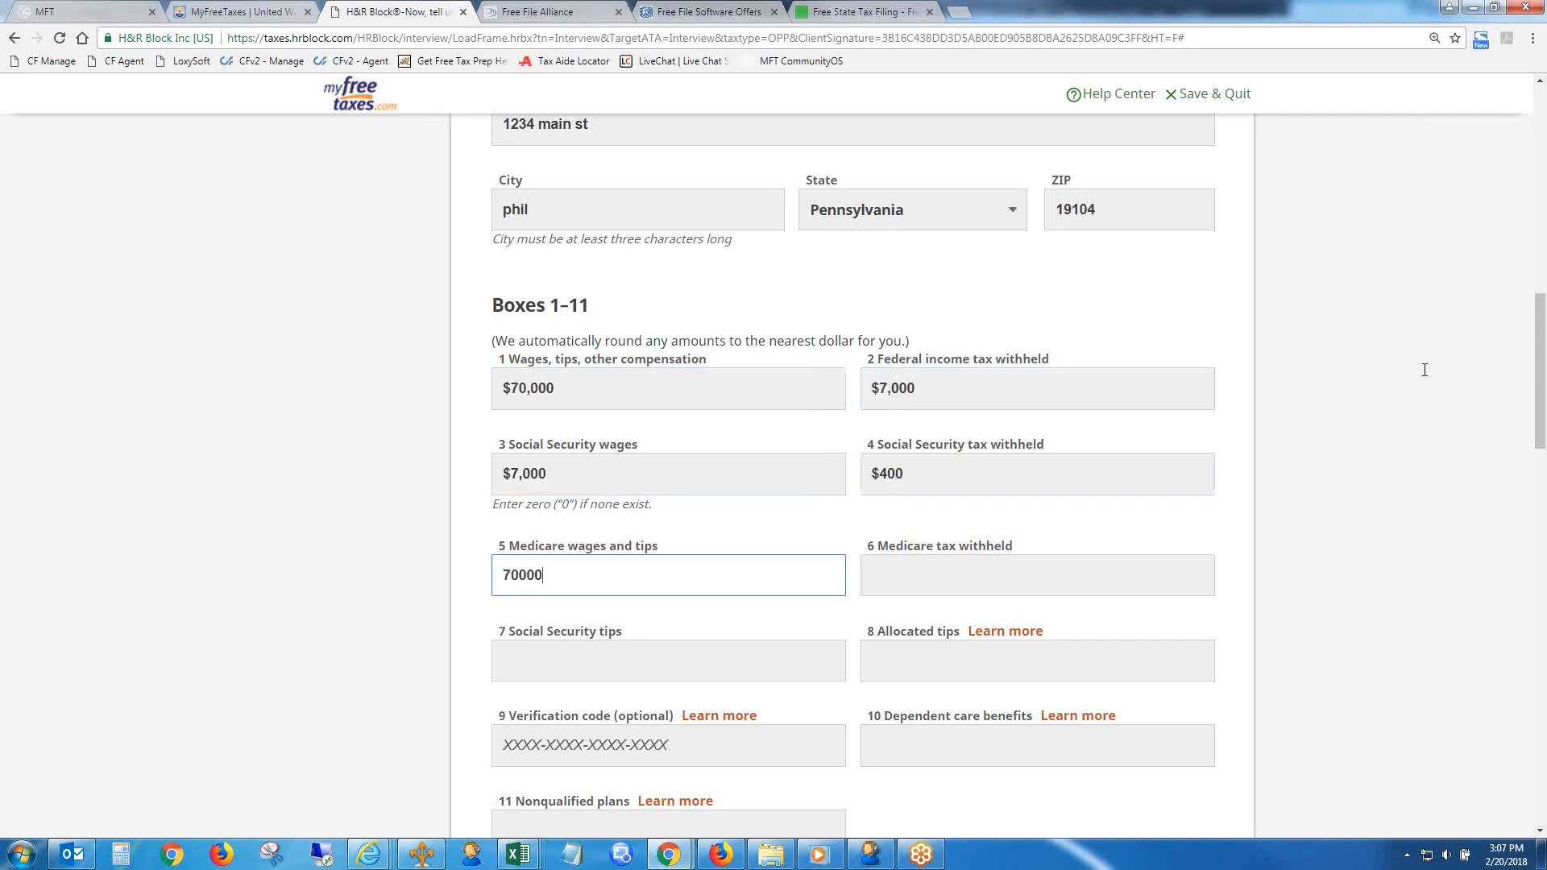
key("Tab")
type("800")
key("Tab")
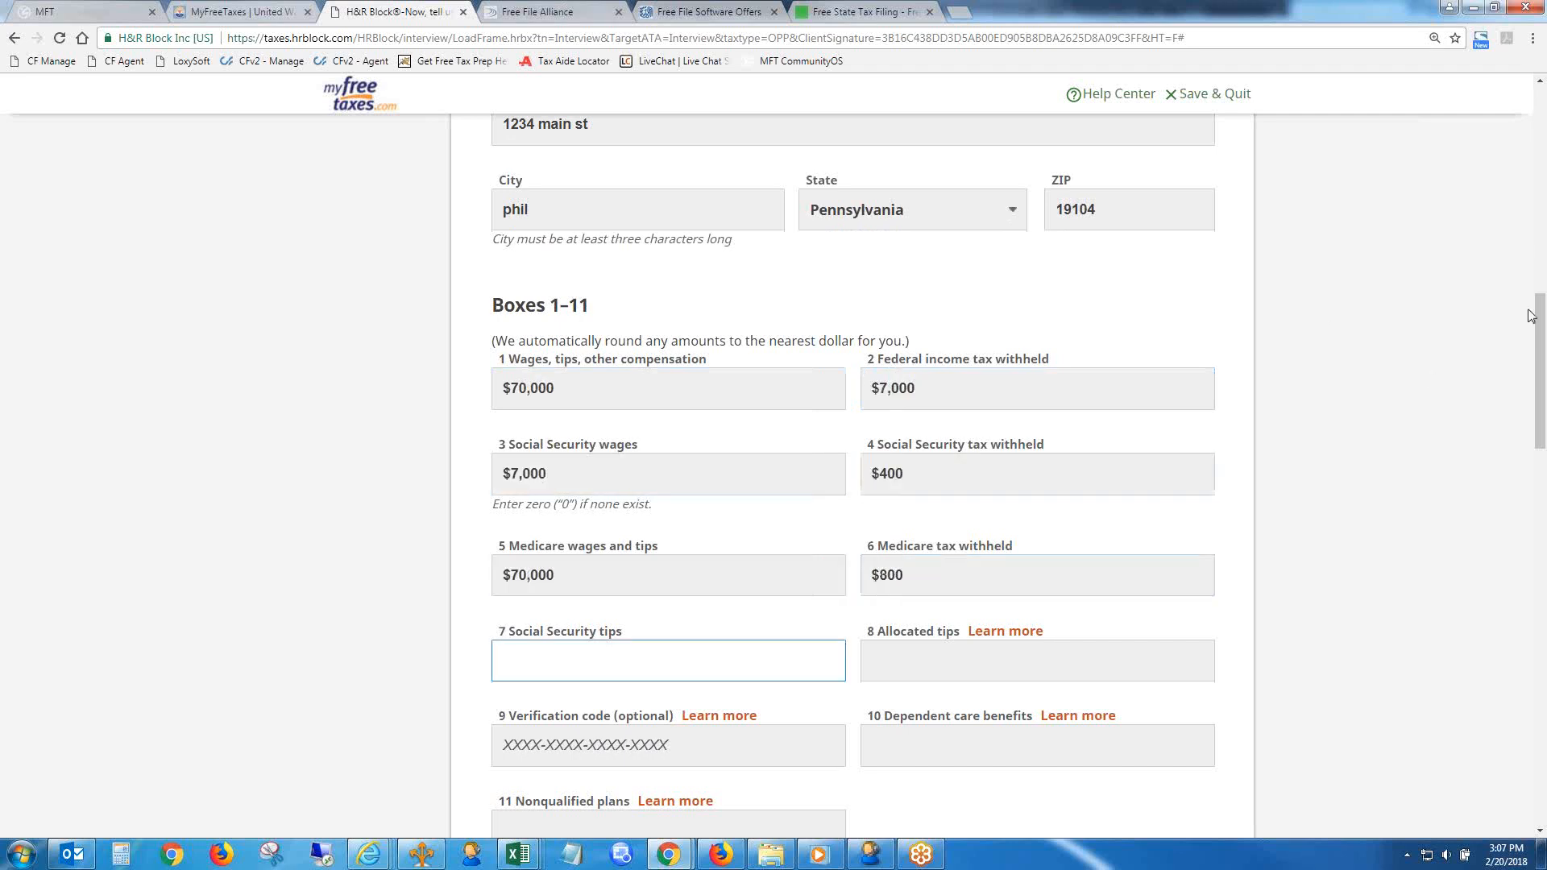
- Submit the W-2 and continue past the state and local withholdings page with Boxes 15–20 left empty
scroll(1537, 612, "down", 5)
scroll(1537, 612, "down", 10)
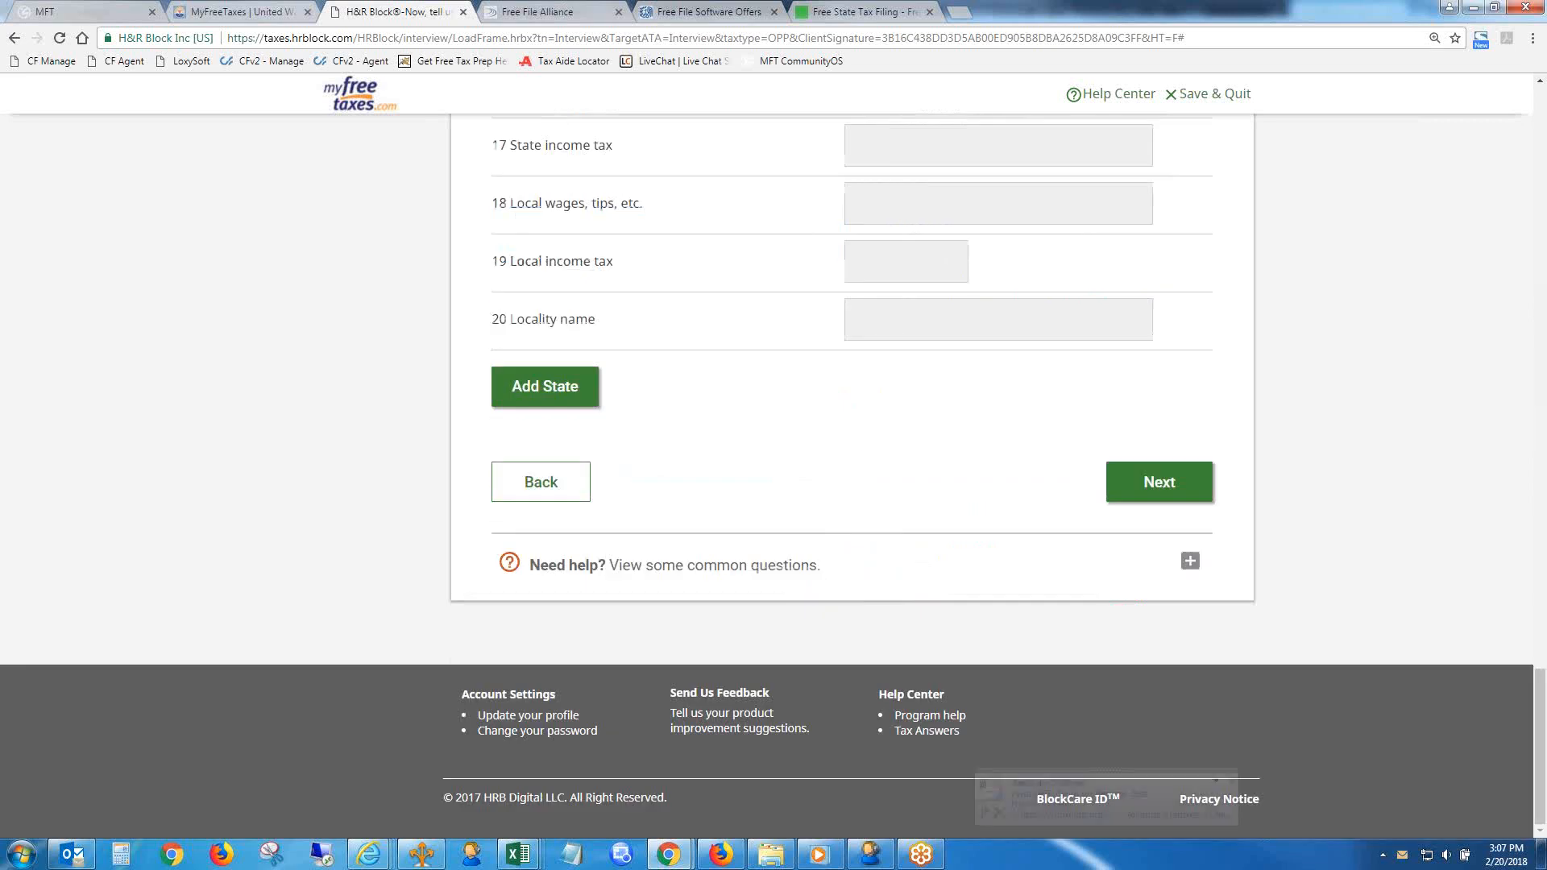
left_click(1116, 500)
left_click(1231, 781)
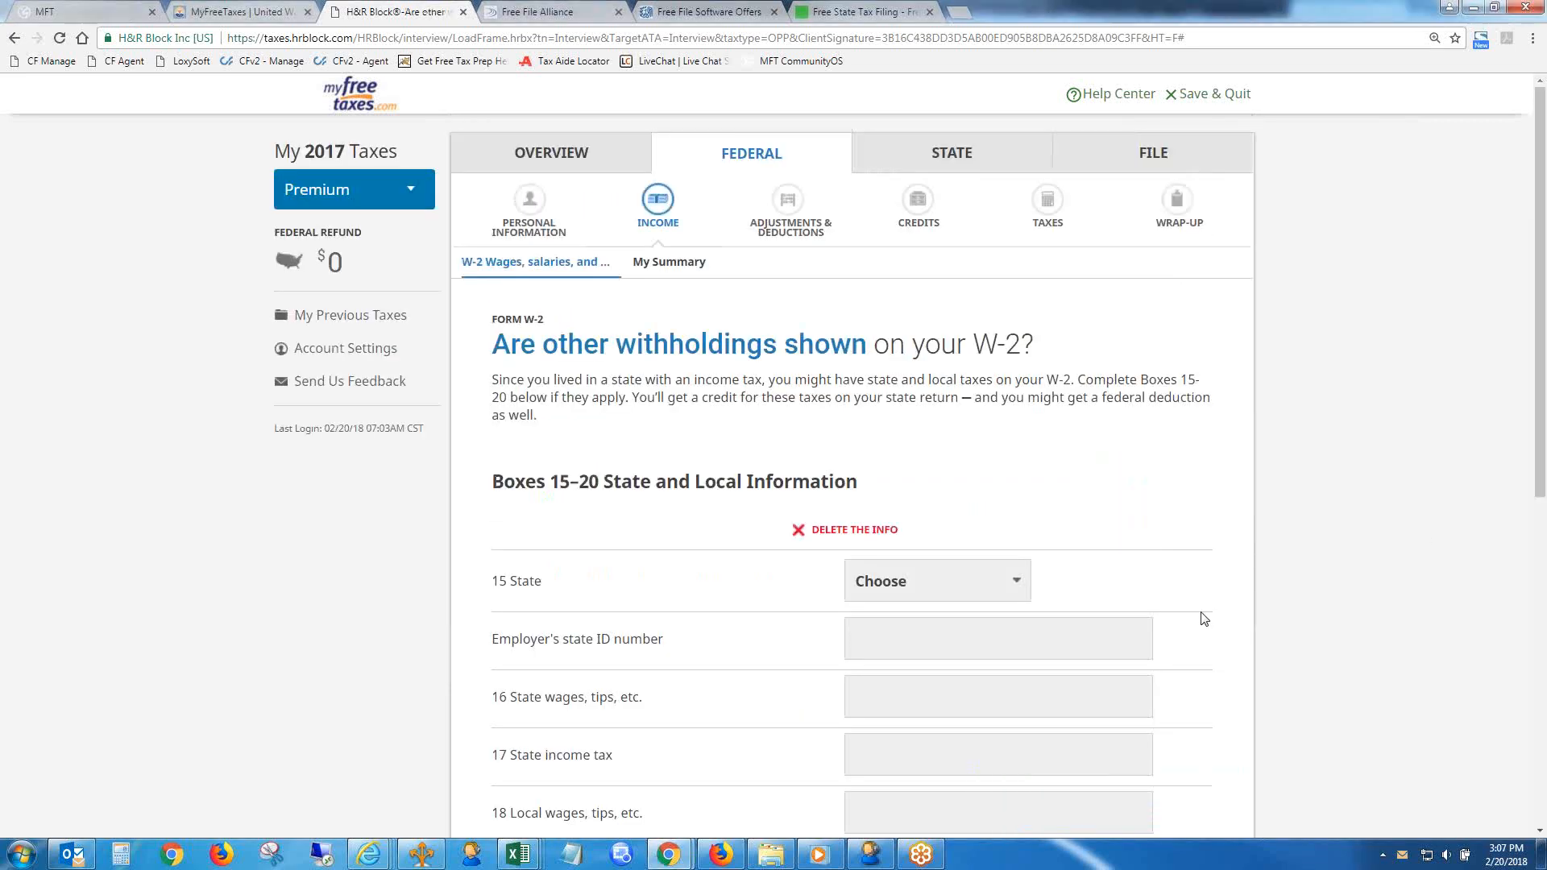
scroll(1541, 463, "down", 6)
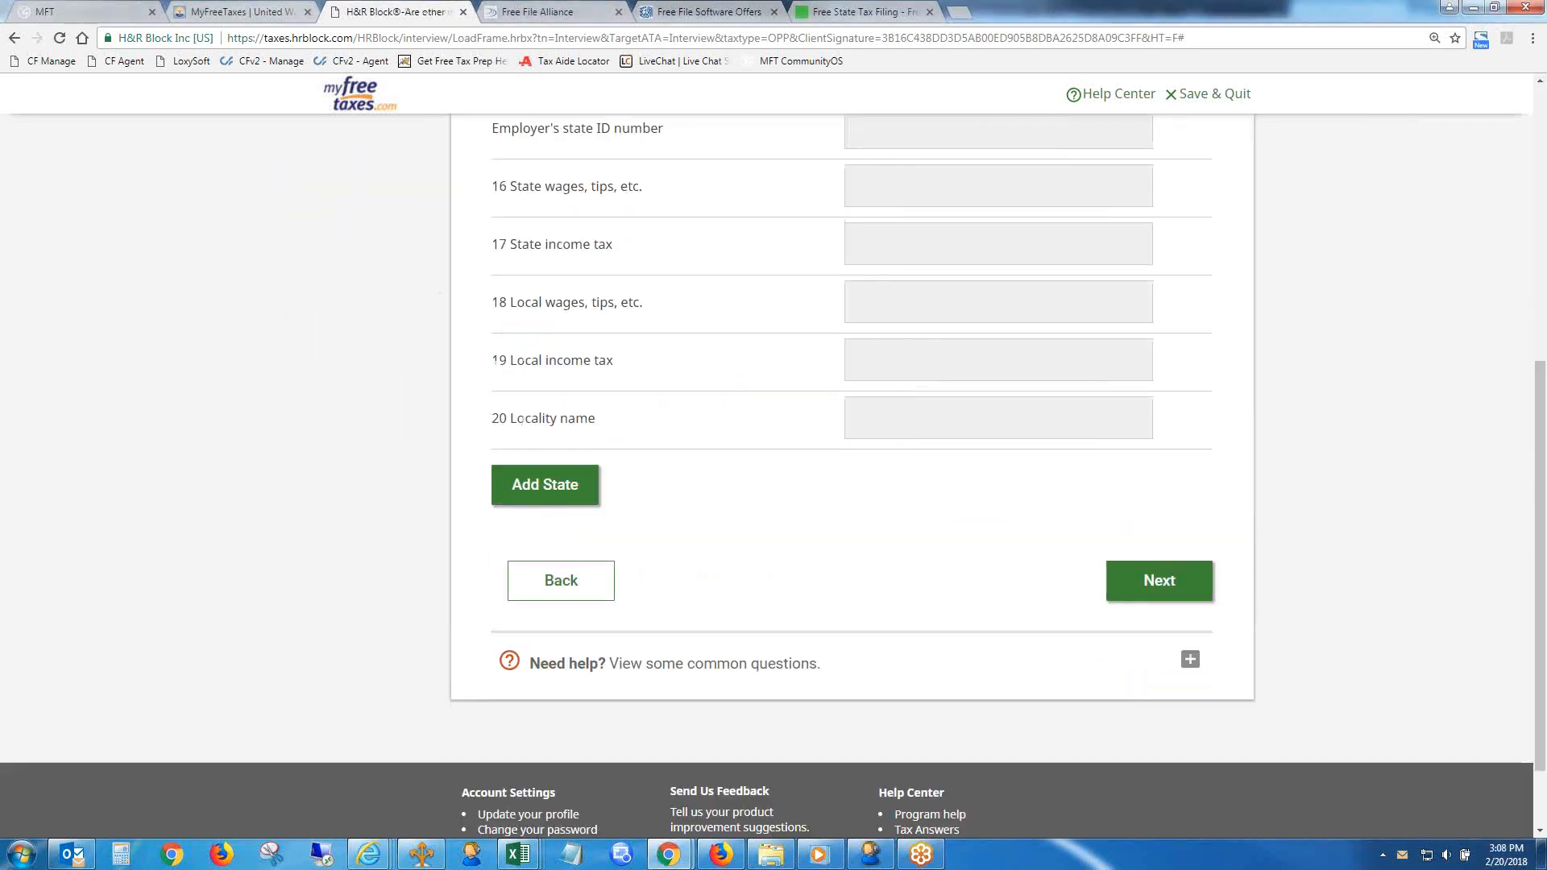
left_click(1163, 568)
left_click(1164, 568)
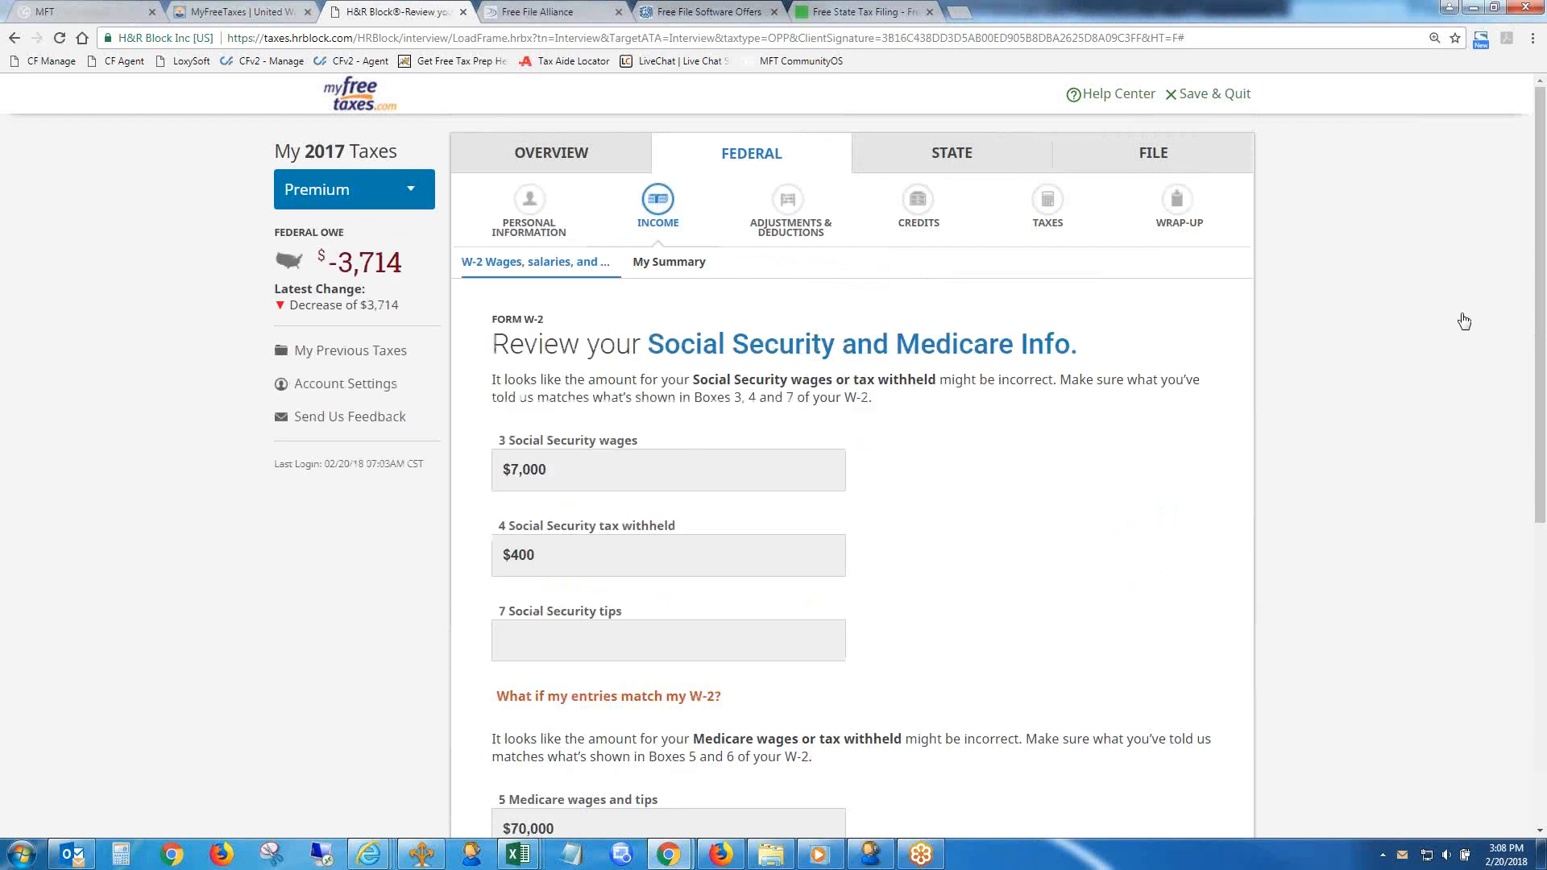
- Go to the Completed Federal Return topic in Wrap-Up and continue past the check for additional documents
left_click(1178, 206)
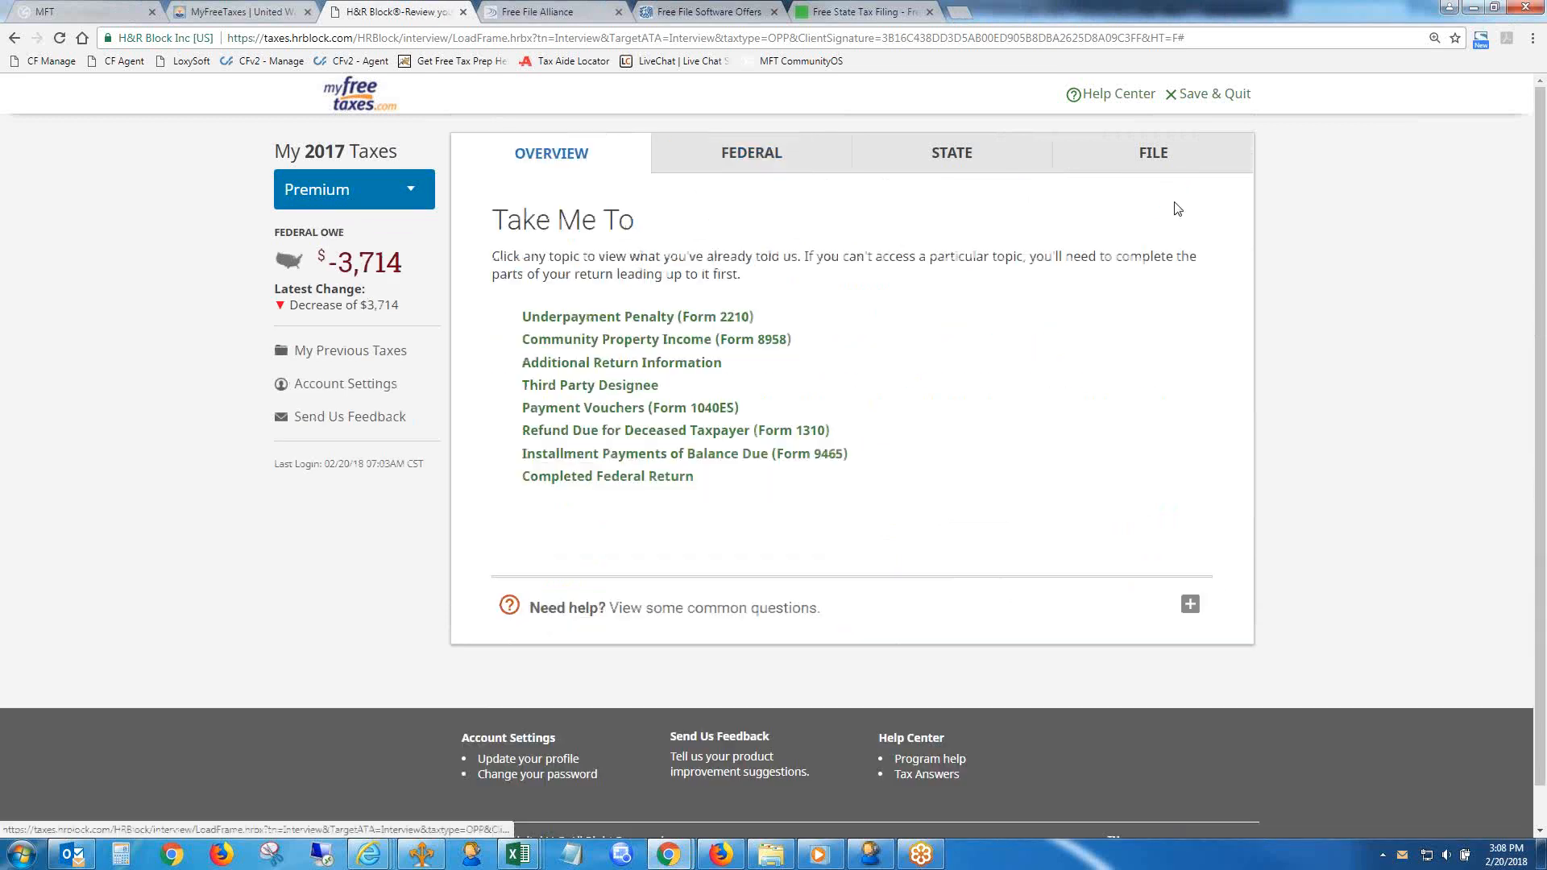
left_click(620, 479)
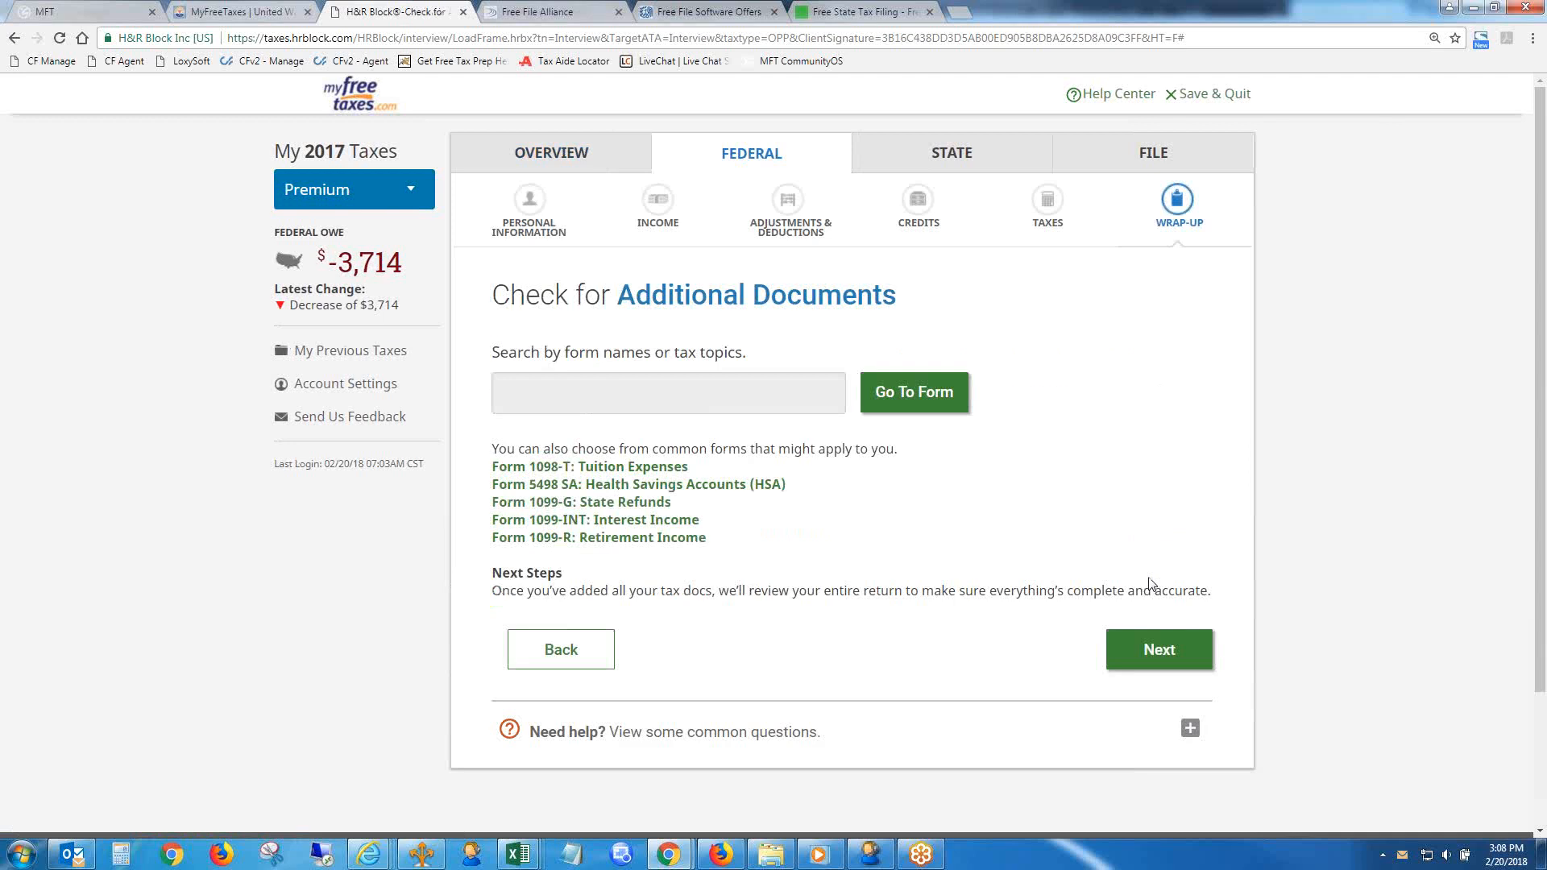
left_click(1179, 647)
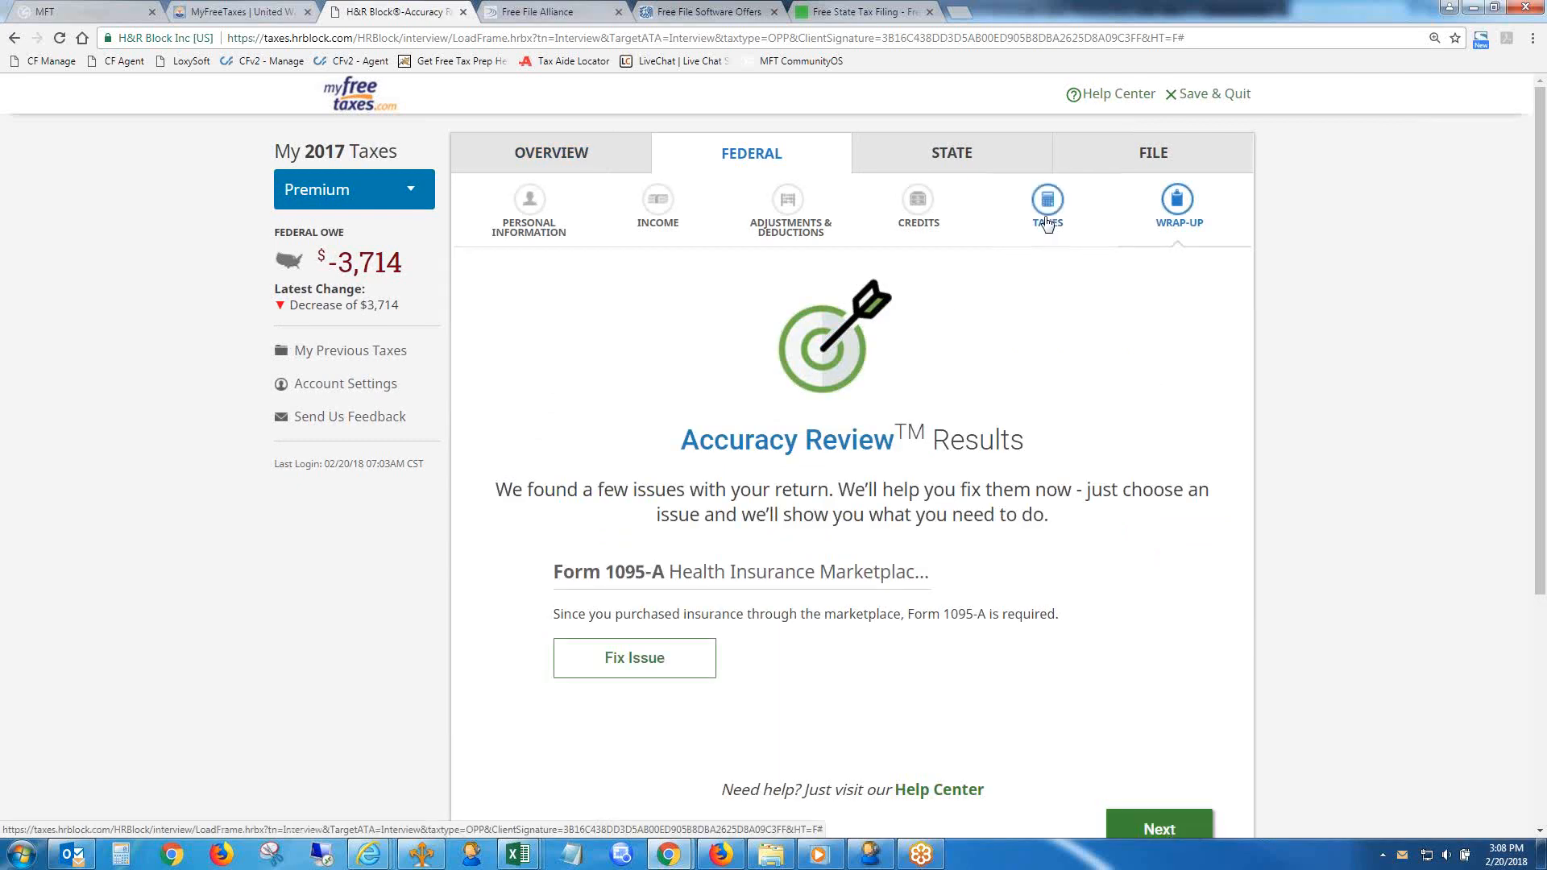
- Skip the Form 1095-A issue in the federal Accuracy Review and continue past the hurricane relief tax advice
left_click(1169, 824)
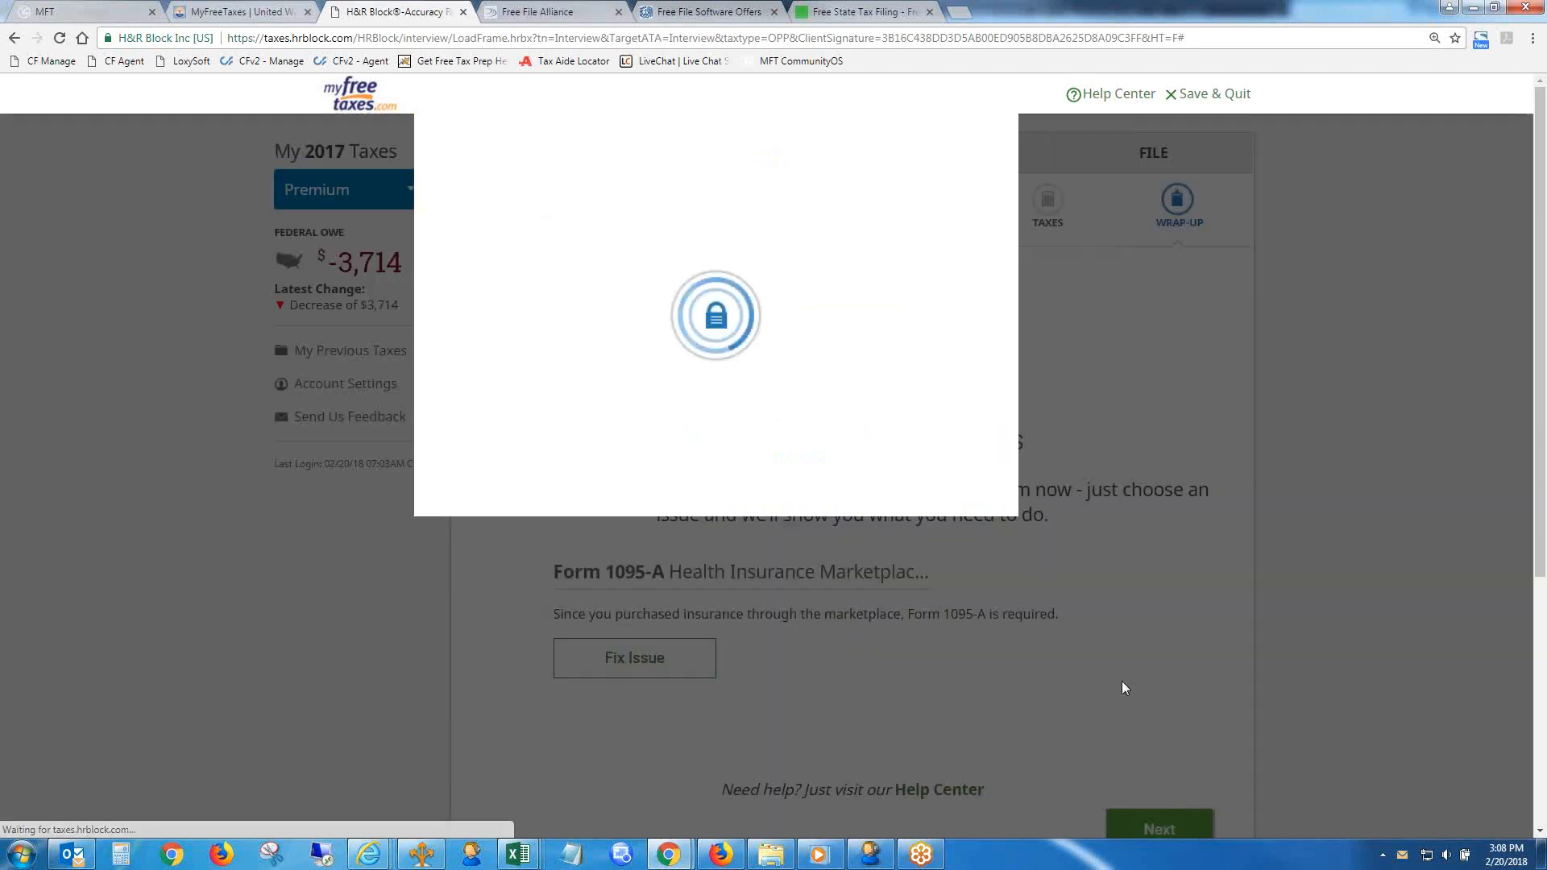
left_click(749, 493)
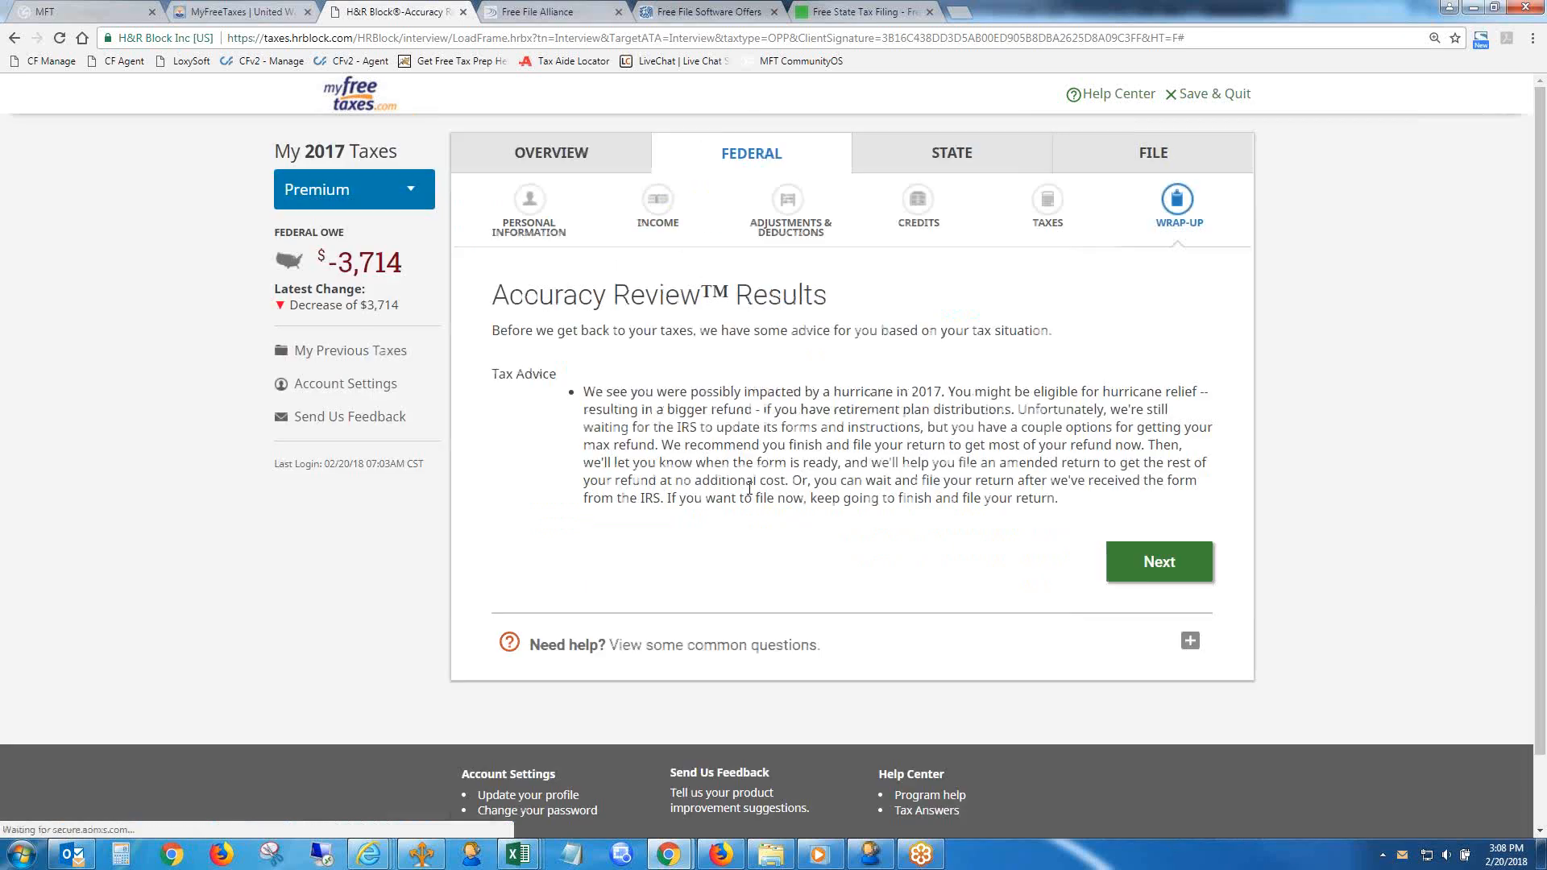
left_click(1139, 545)
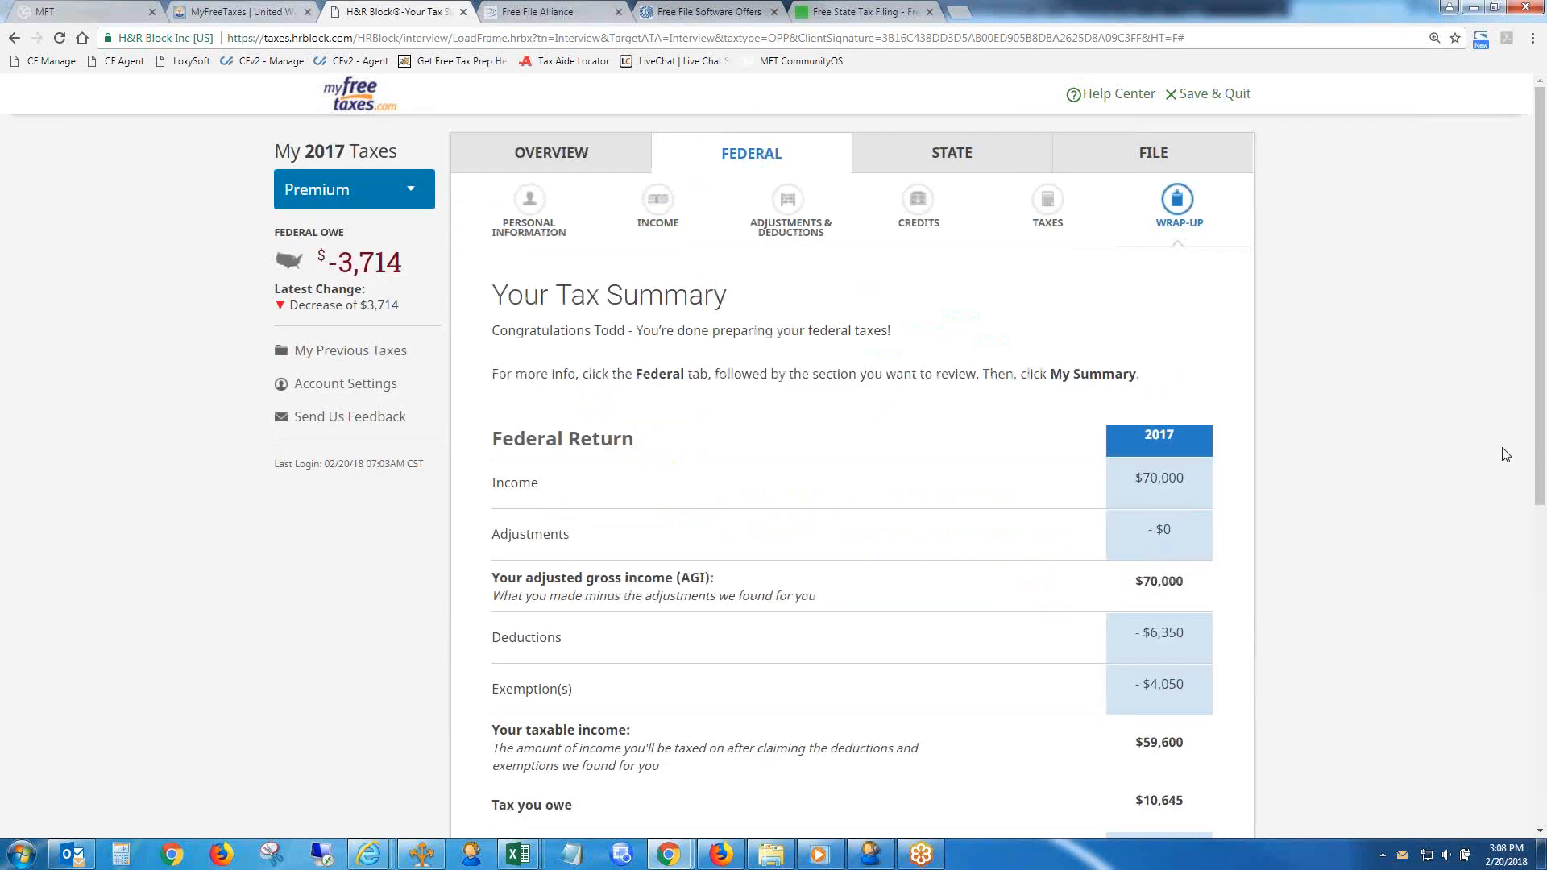
- Continue past the federal tax summary to the Accuracy Review in the filing section
scroll(1539, 444, "down", 8)
left_click(1128, 619)
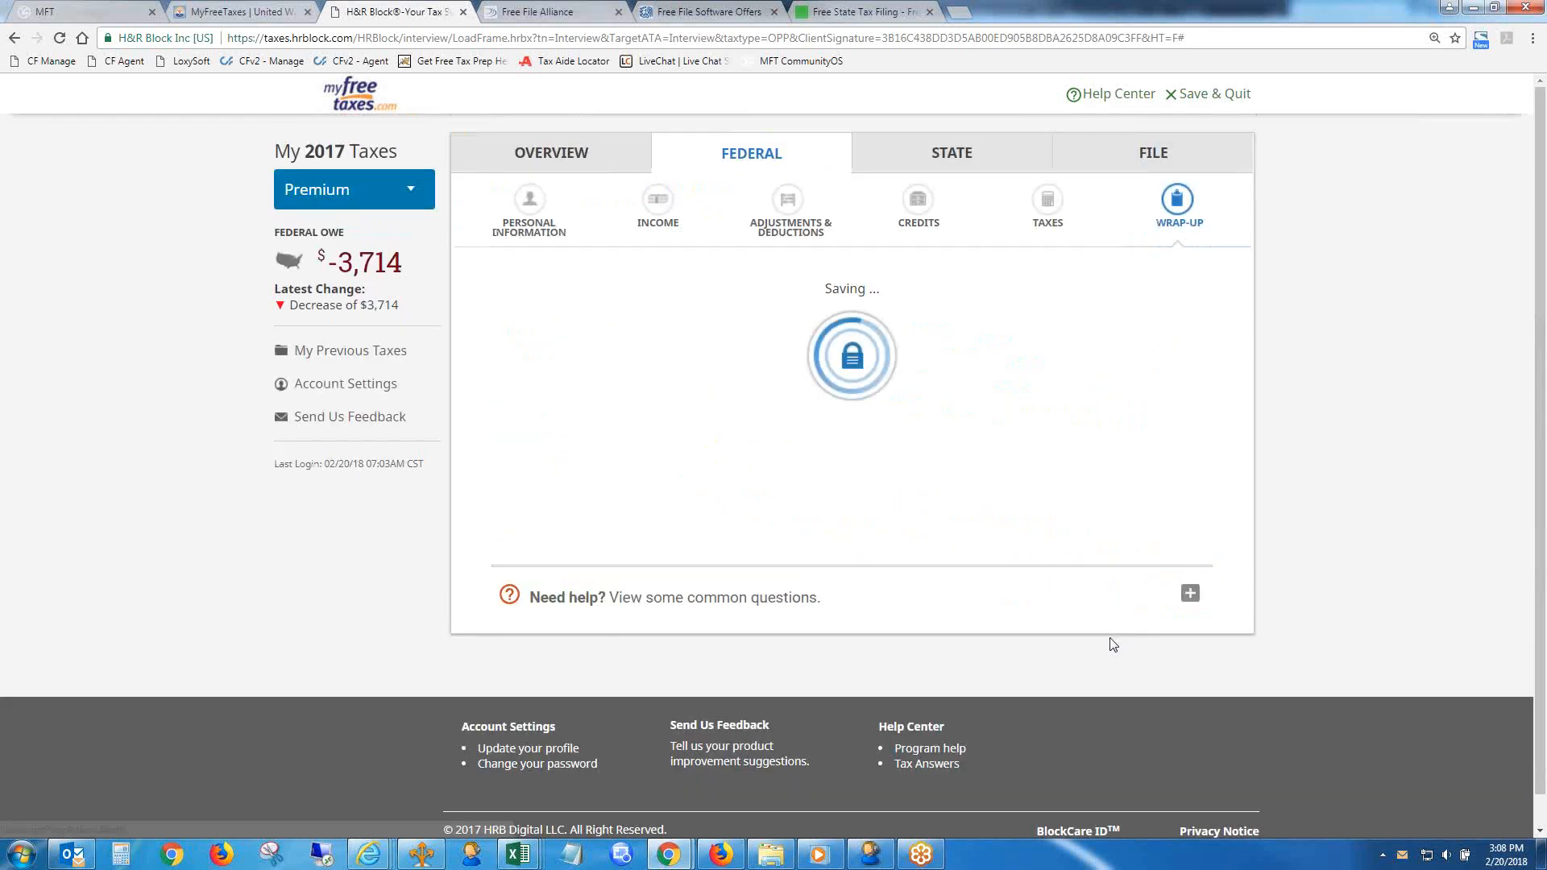
left_click(1163, 452)
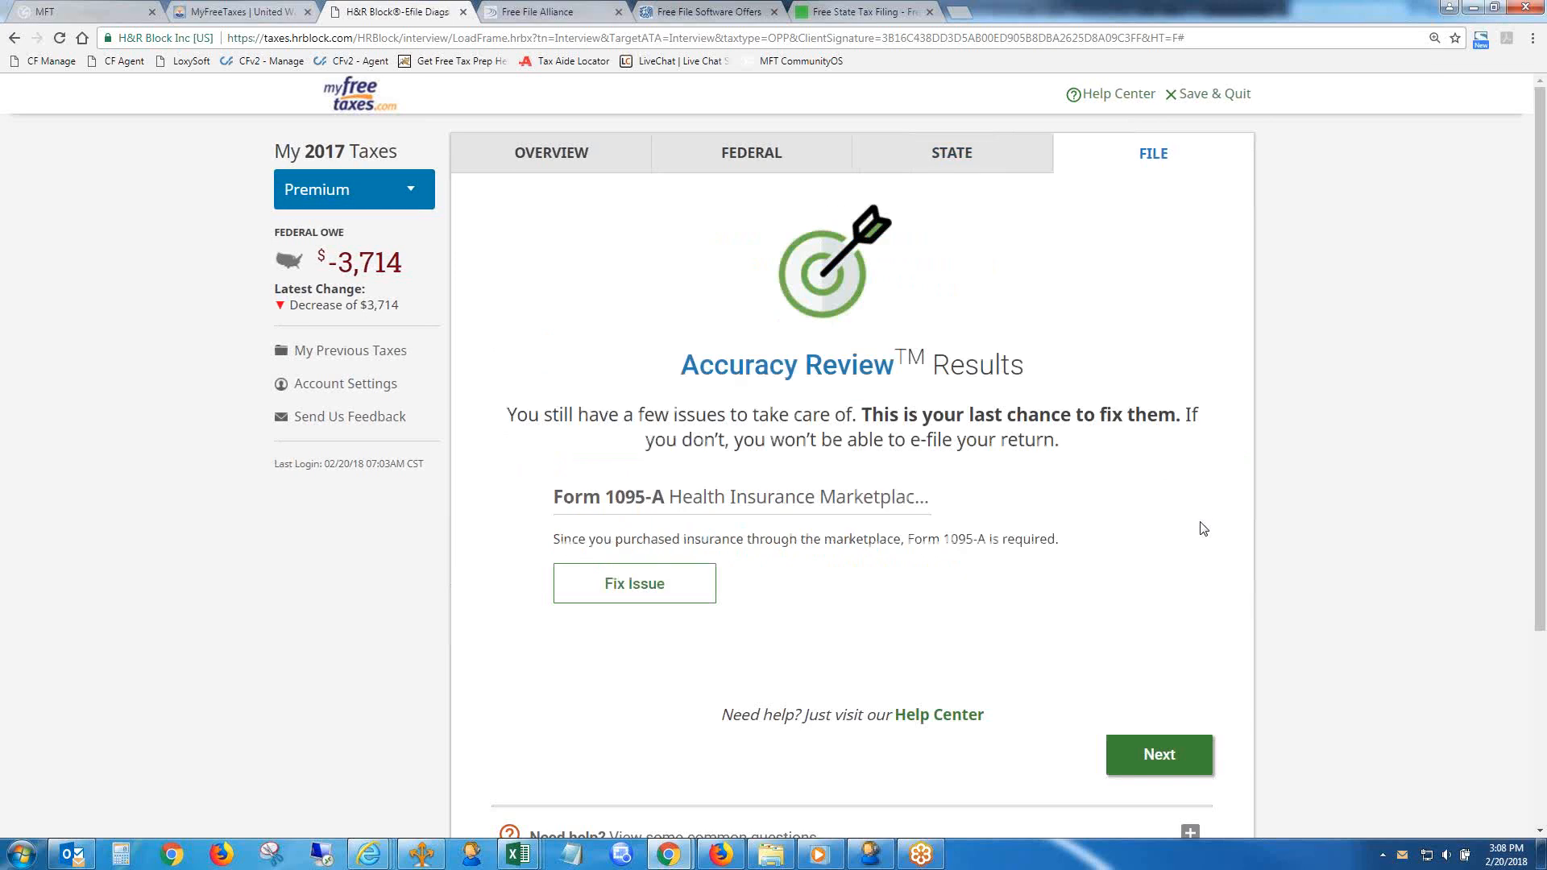
- Ignore the outstanding Form 1095-A issue by choosing to print and mail the return, and continue to the free offer page
left_click(1178, 739)
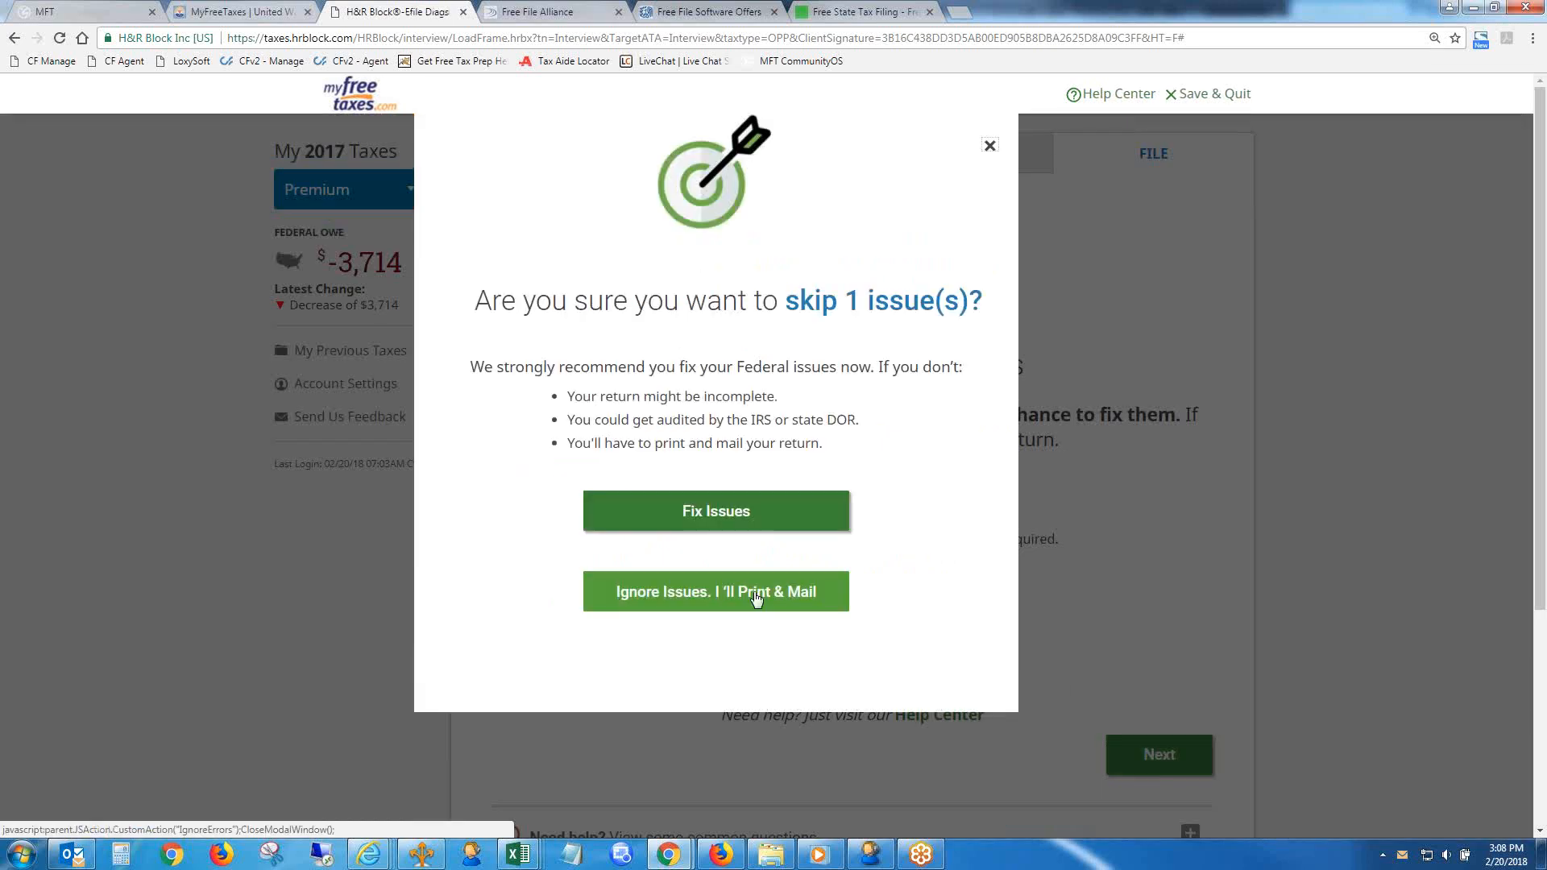
left_click(752, 591)
left_click(1154, 542)
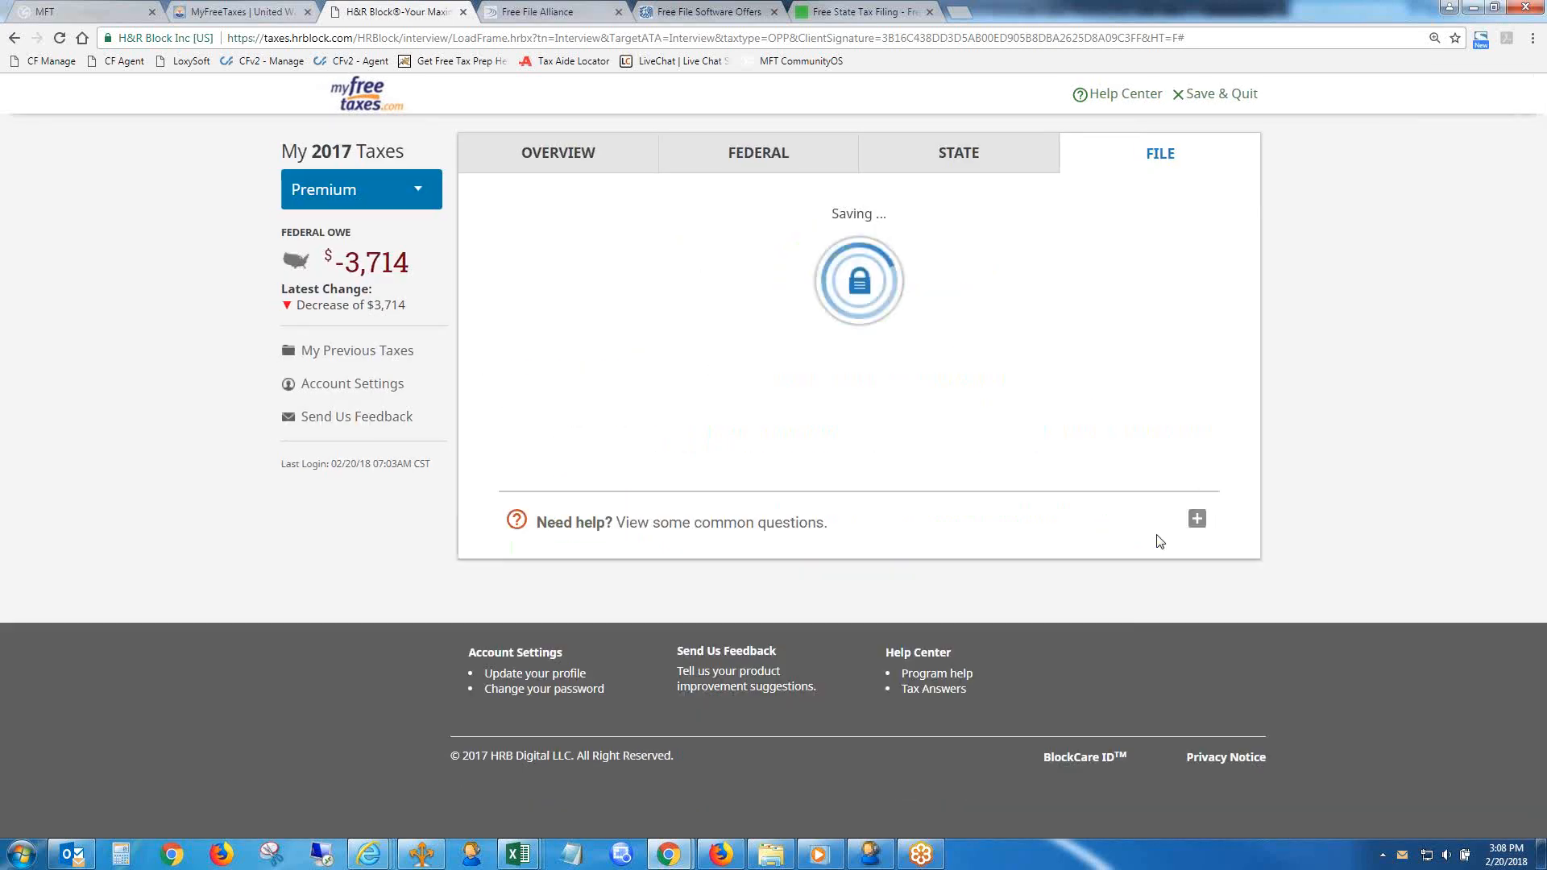
left_click(1152, 627)
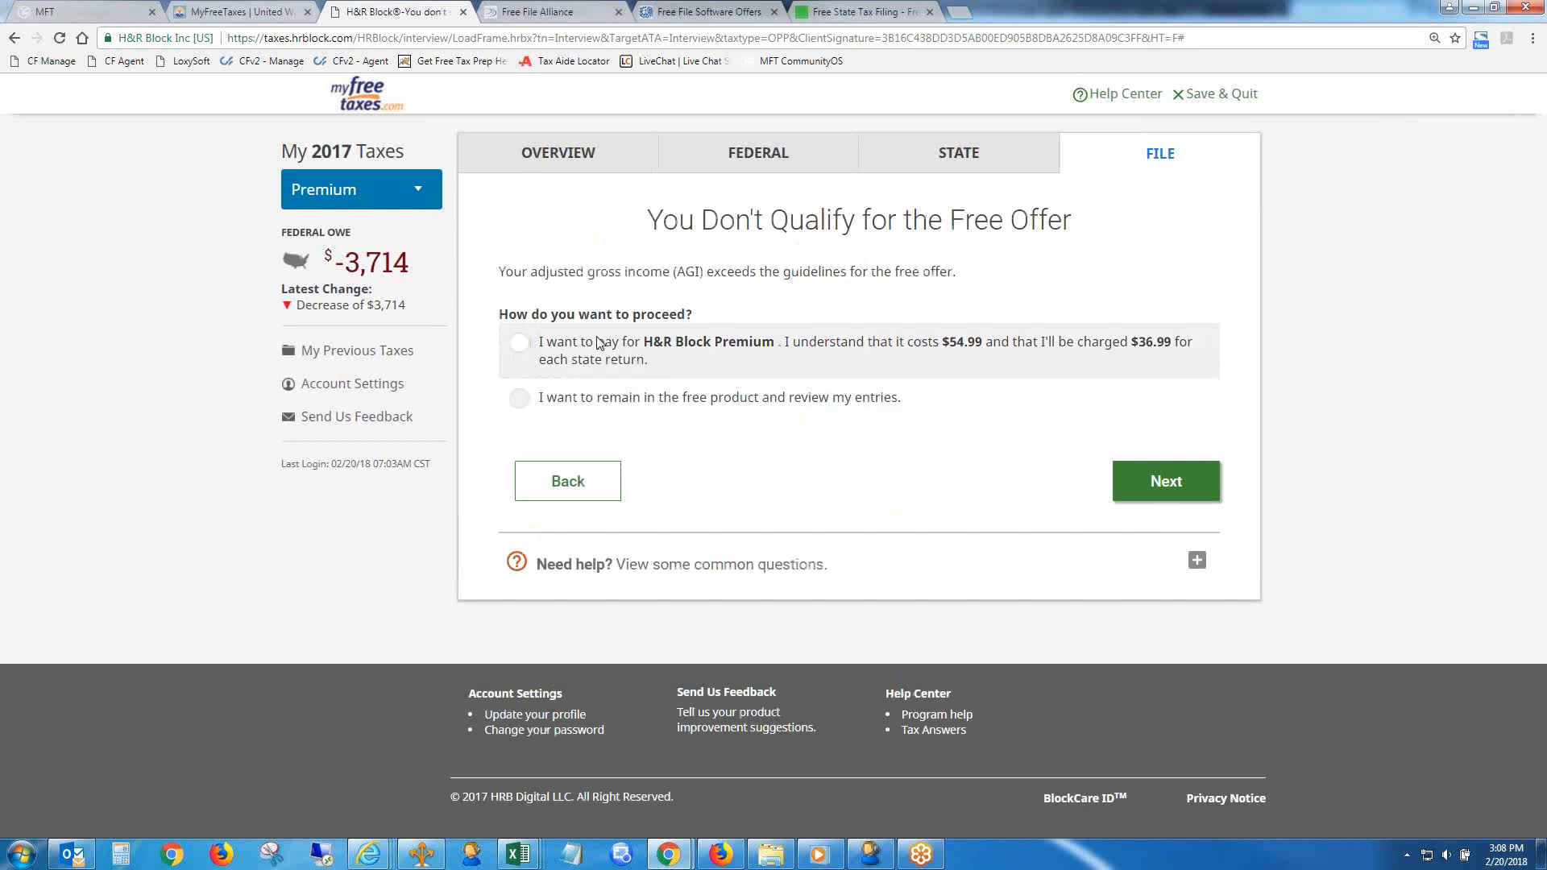
- Choose to pay for H&R Block Premium and continue past the order summary to the payment method options
left_click(517, 354)
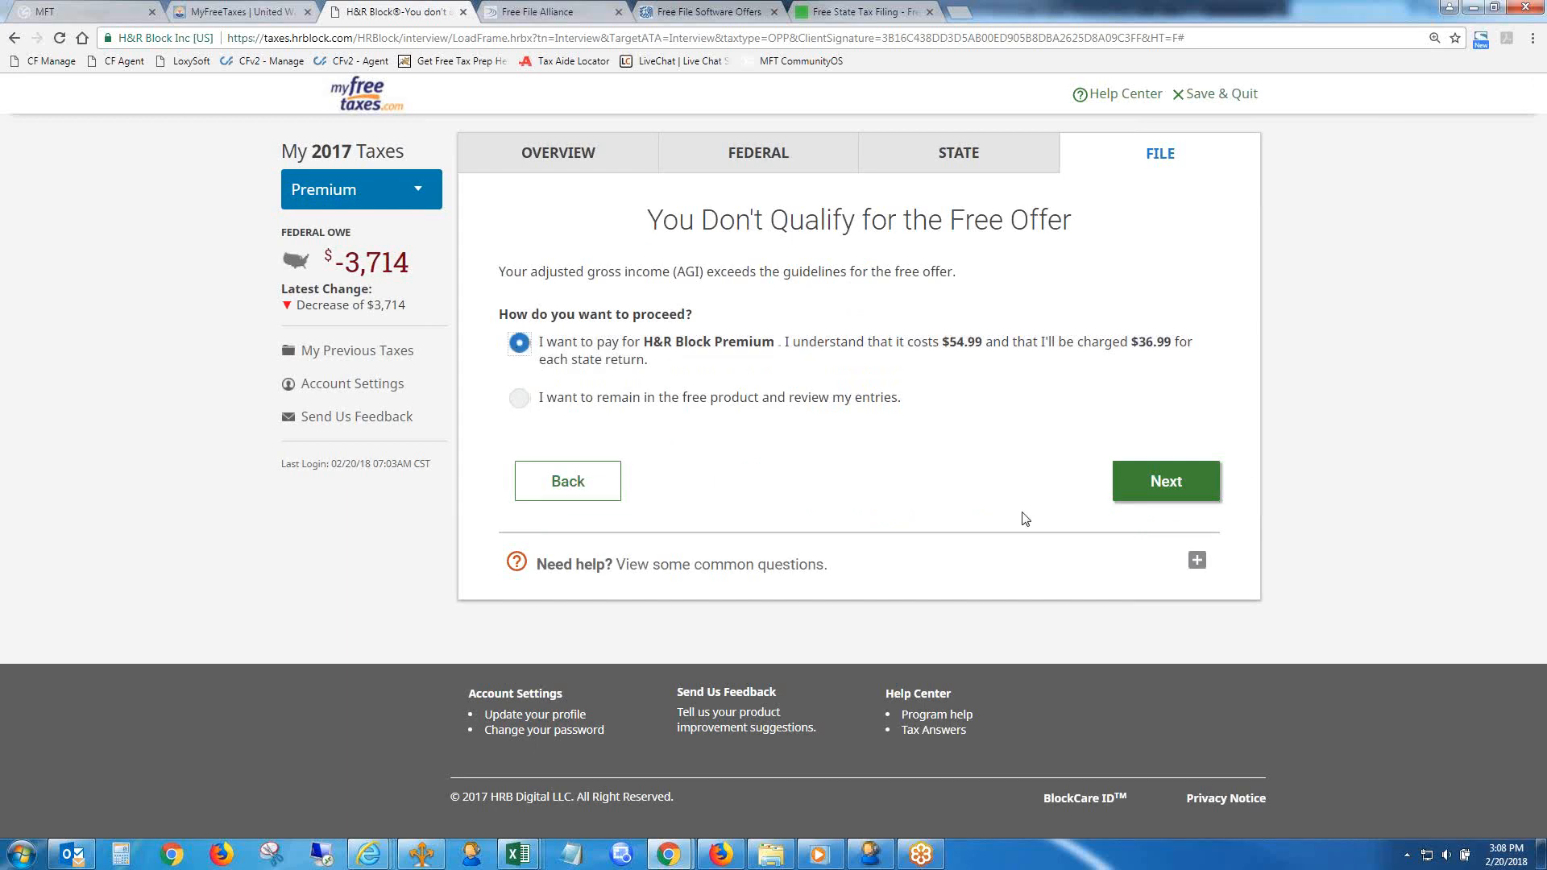
left_click(1151, 480)
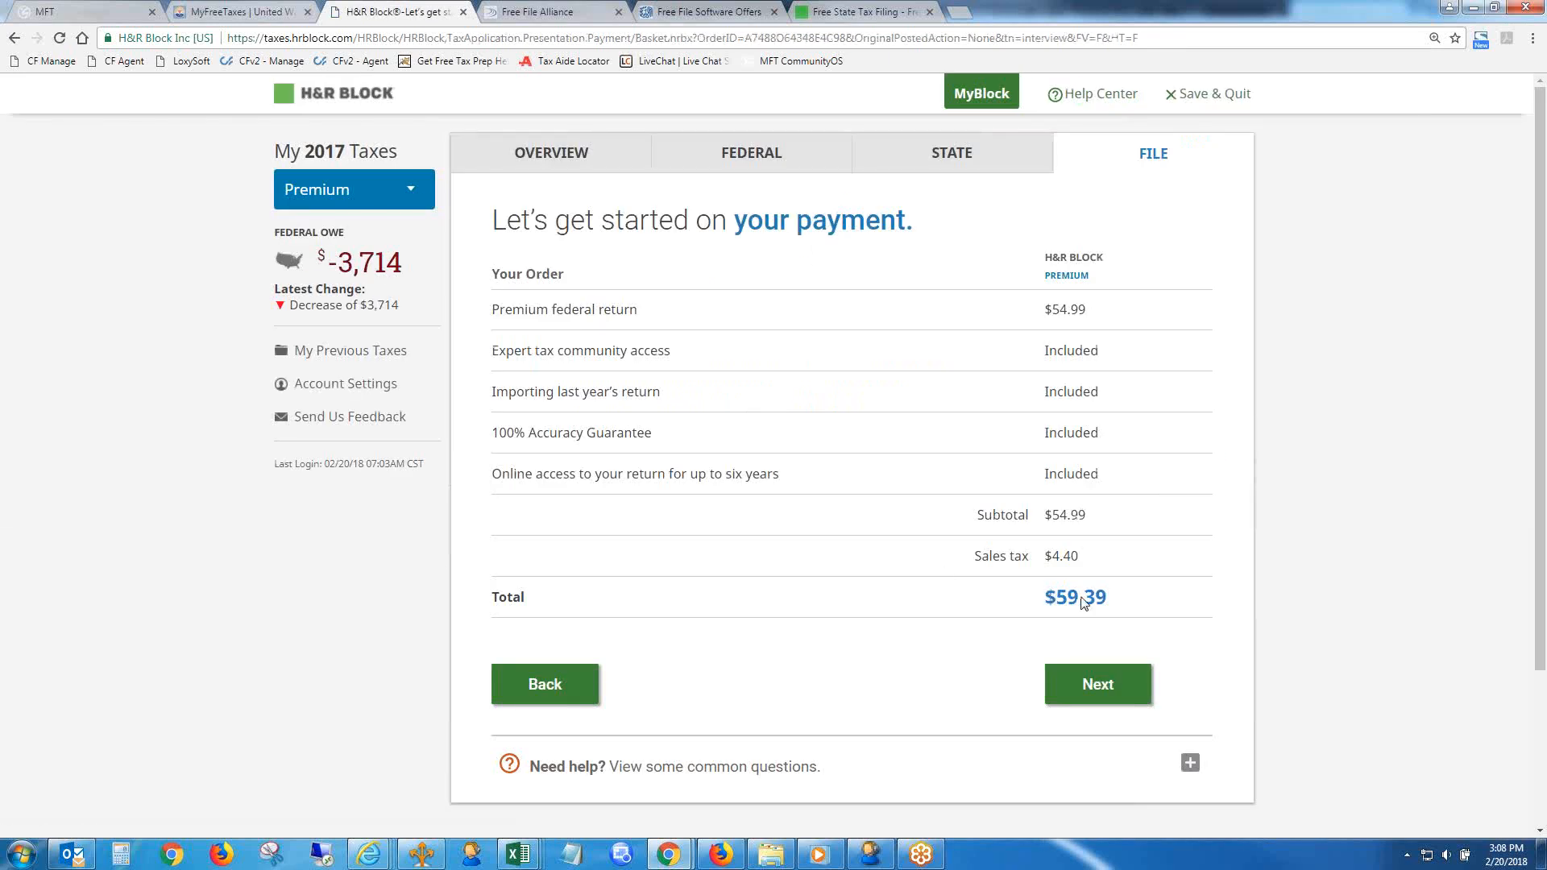
left_click(1099, 689)
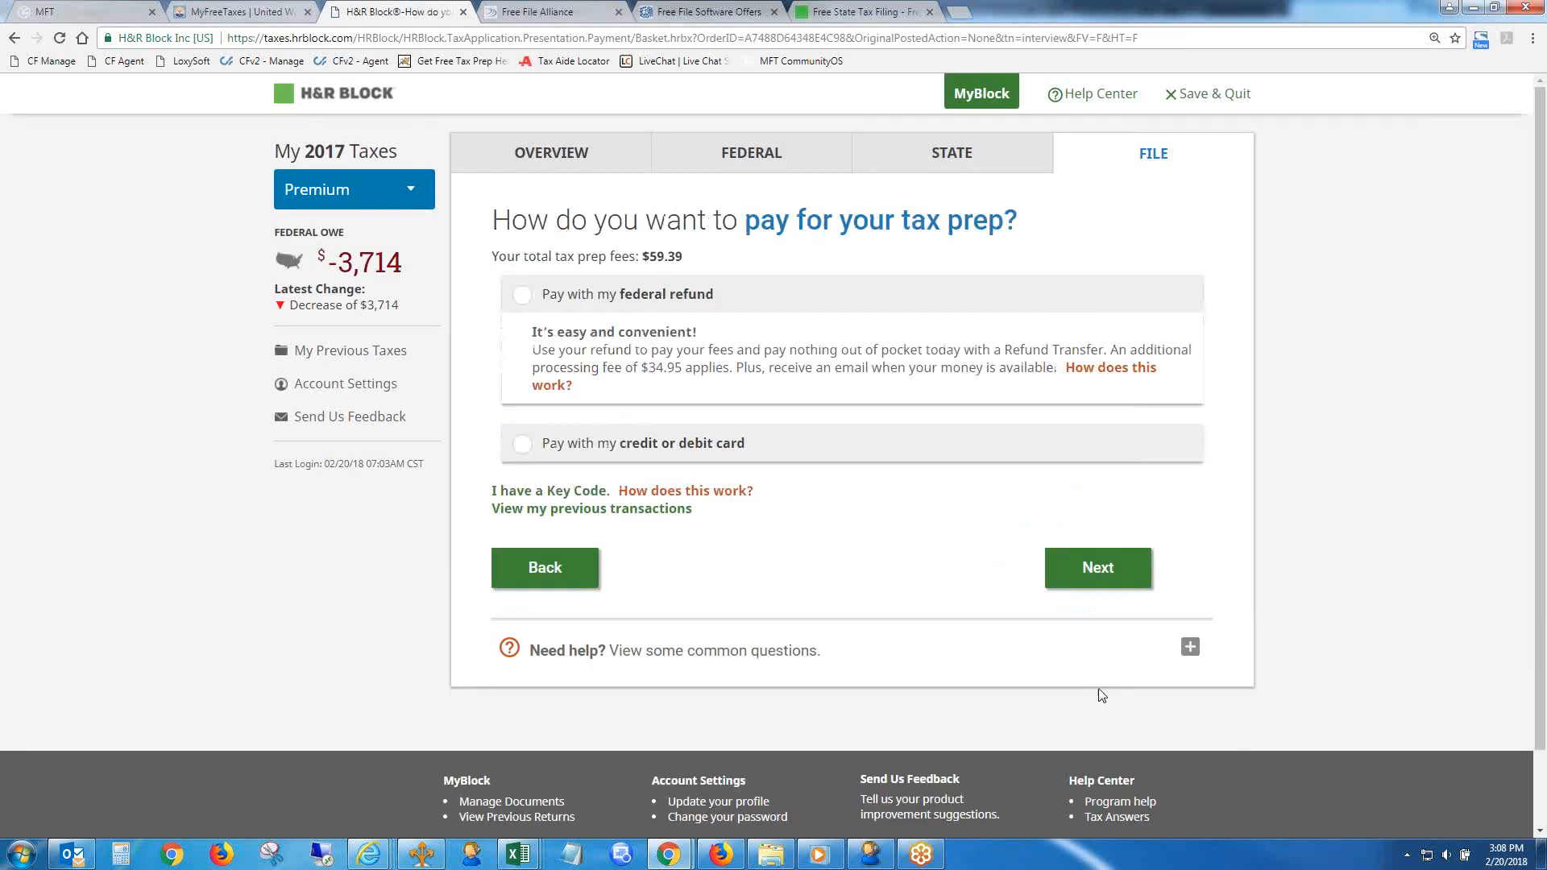
- Choose to pay with a Key Code and bring up its entry field
left_click(538, 501)
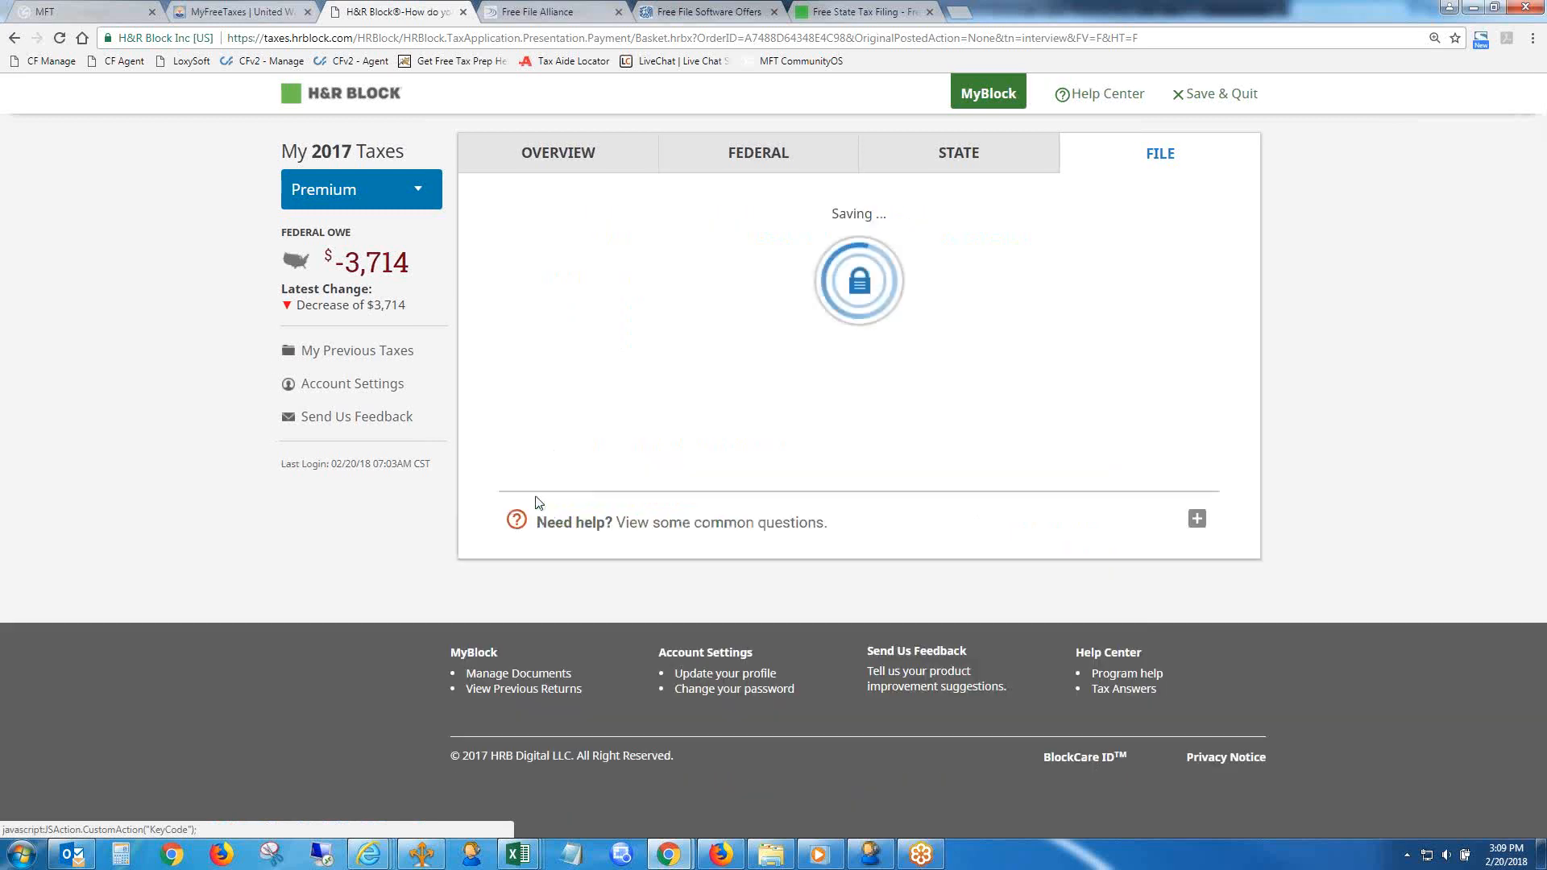
left_click(713, 321)
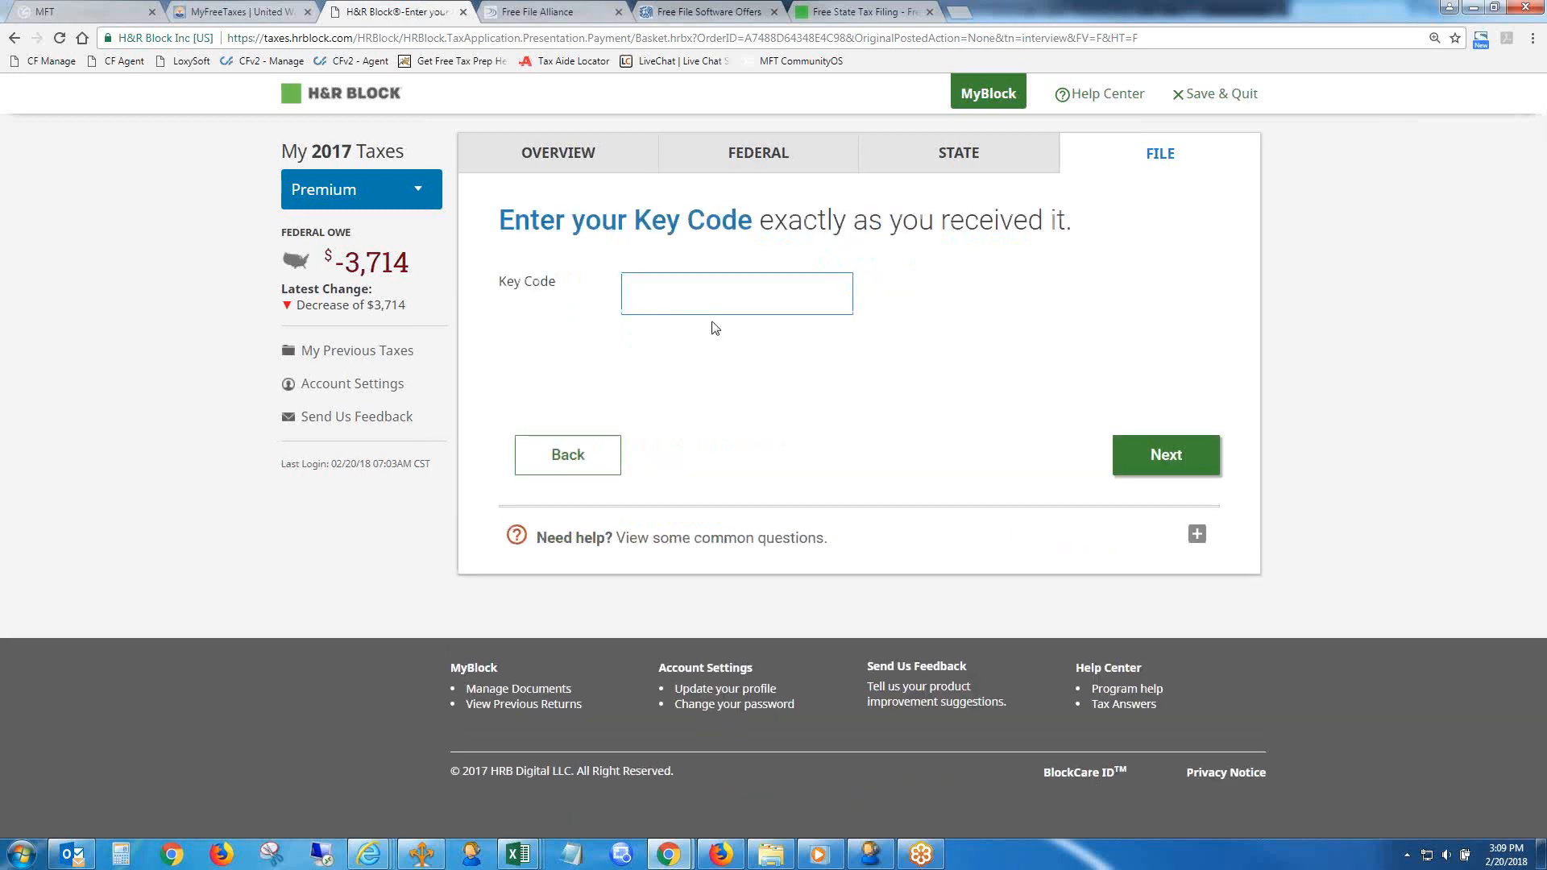
left_click(711, 859)
left_click(710, 860)
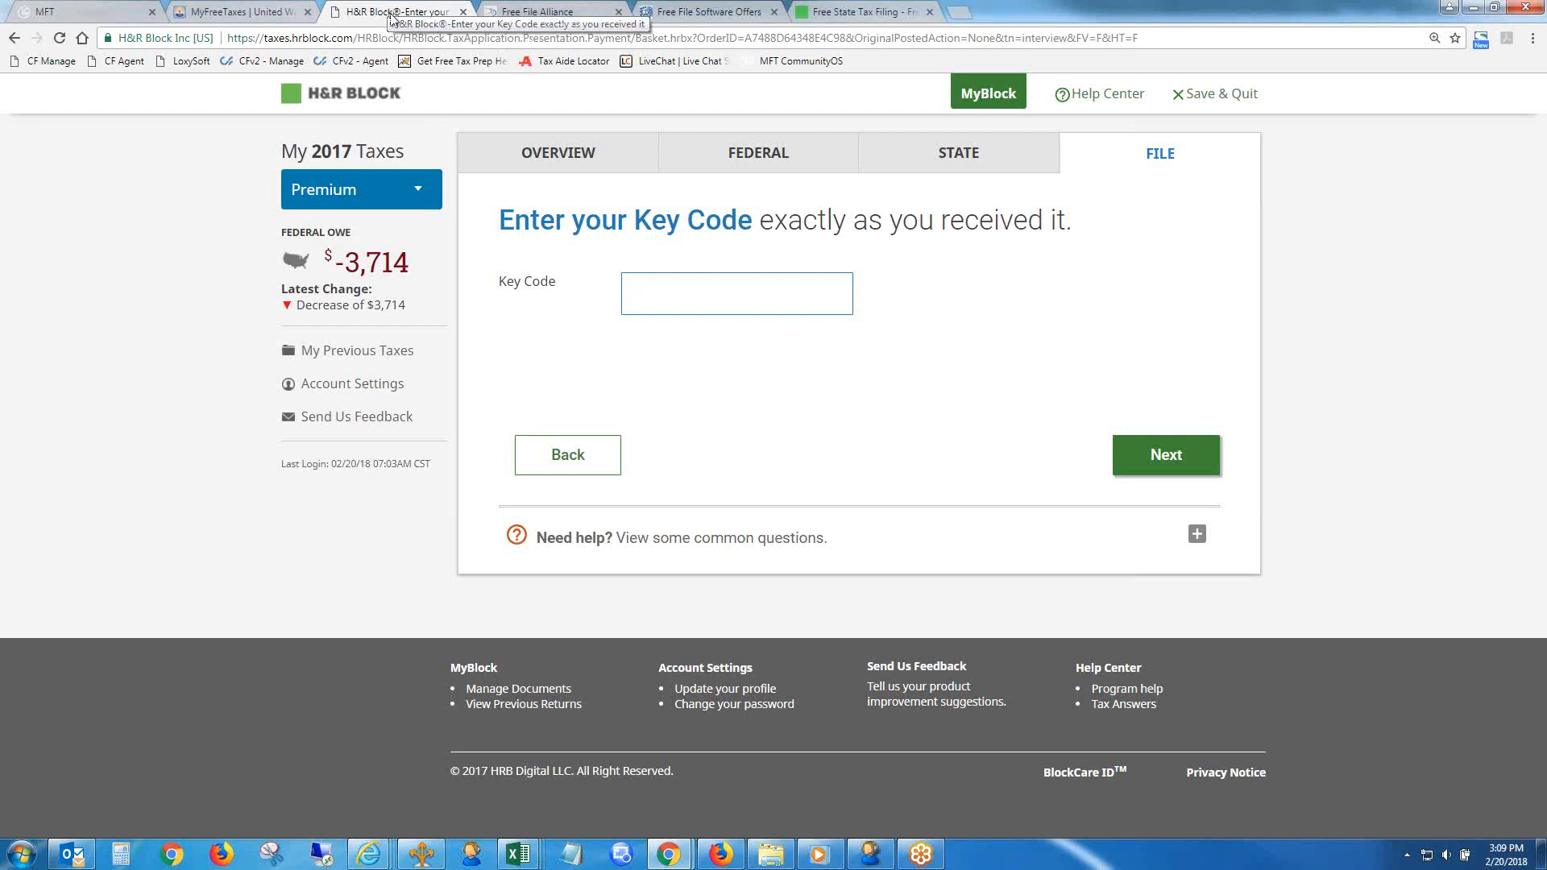
- Switch between the MFT form and the H&R Block Key Code page to review the generated coupon field, ending on the form
left_click(68, 9)
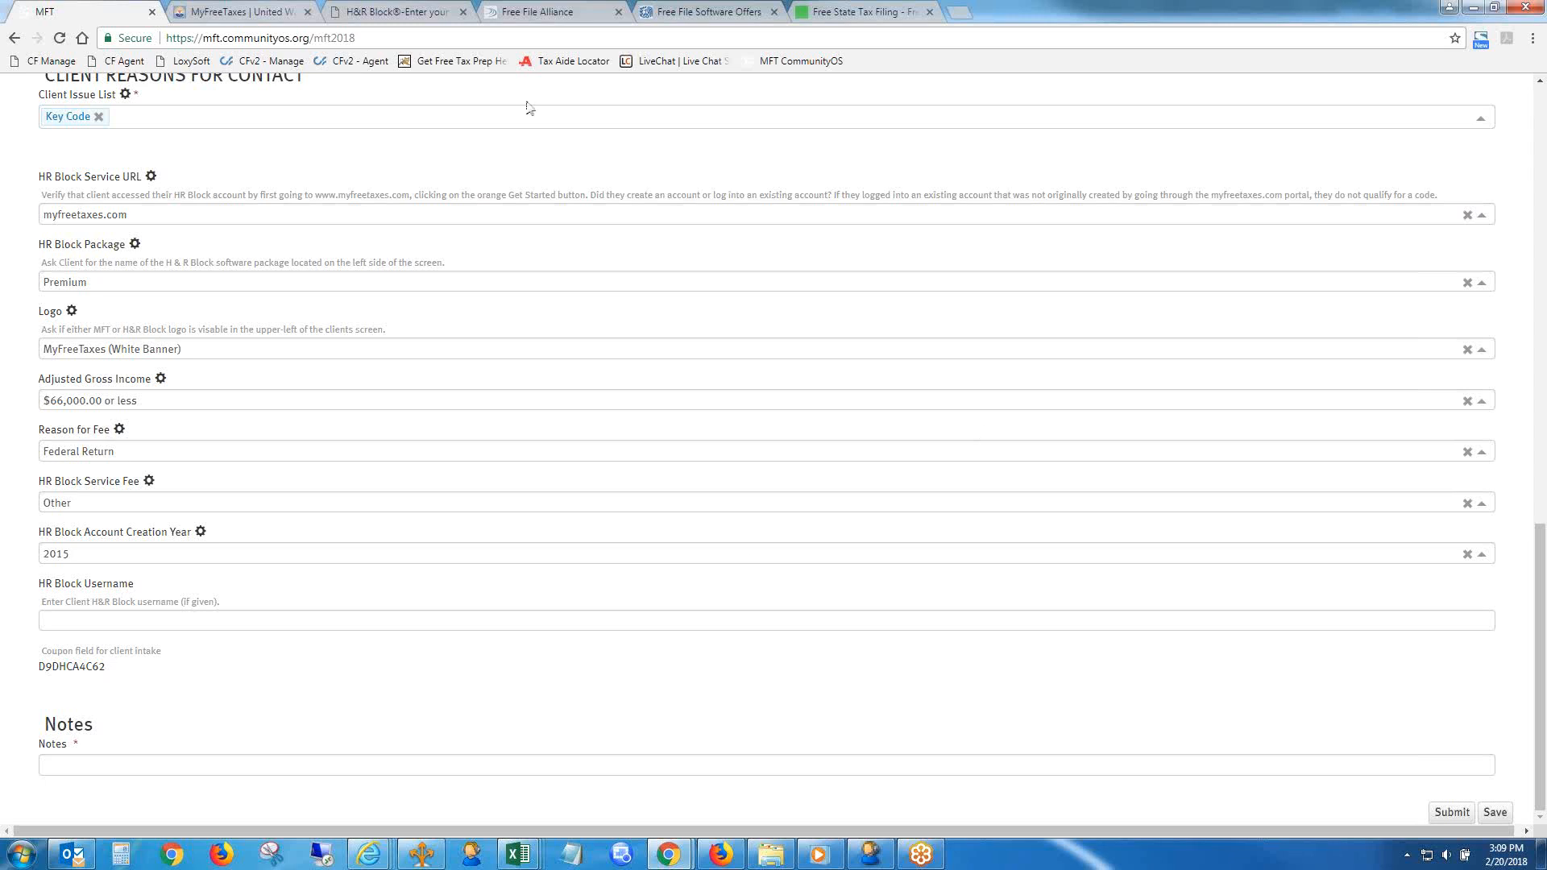
left_click(397, 10)
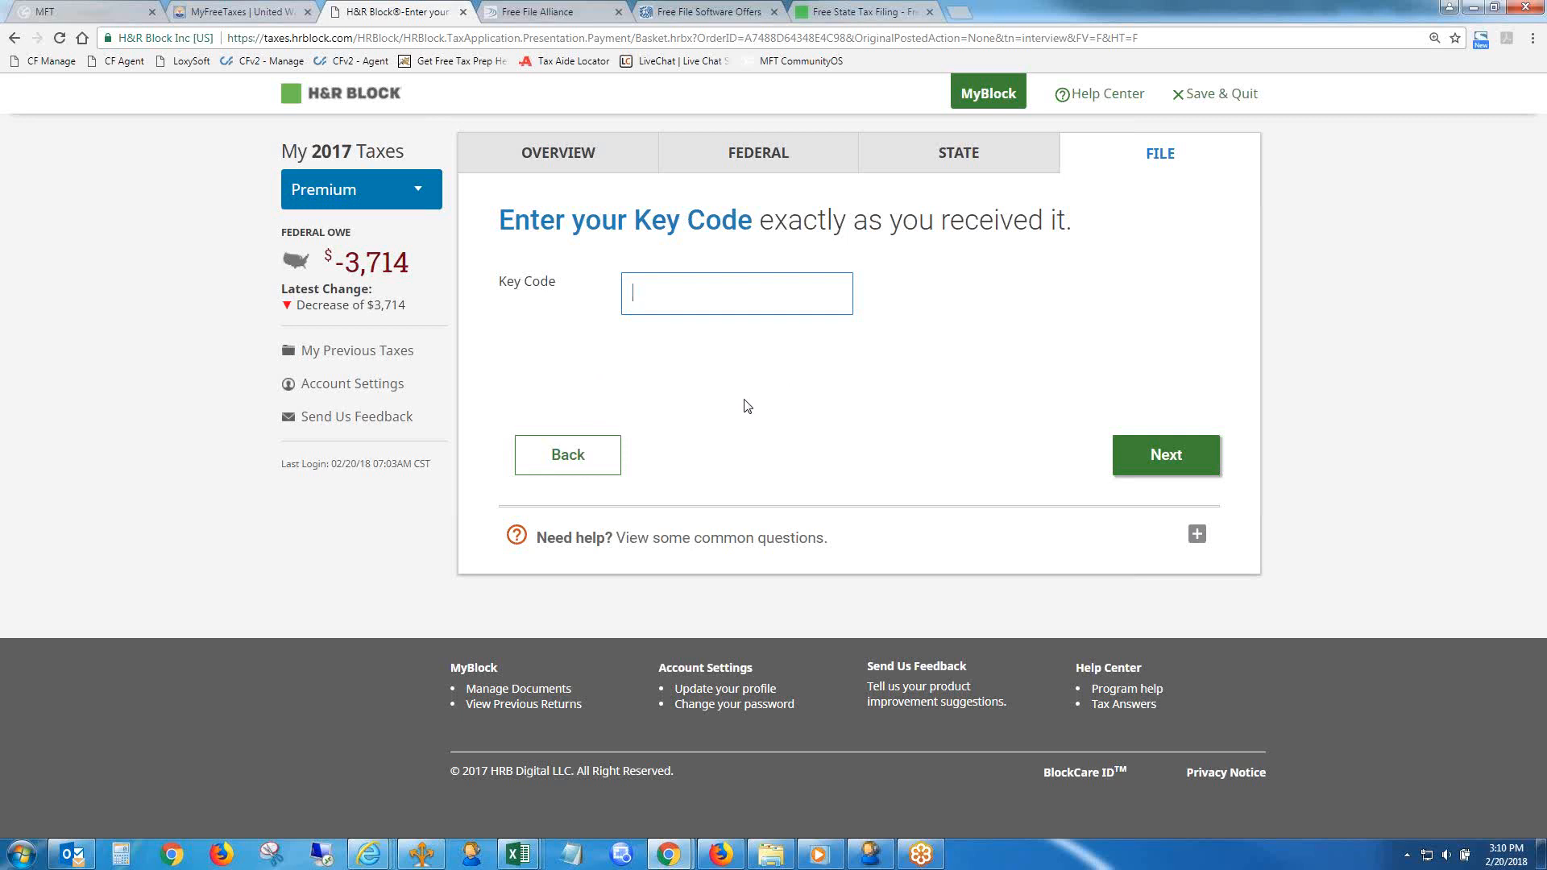
left_click(218, 10)
left_click(81, 11)
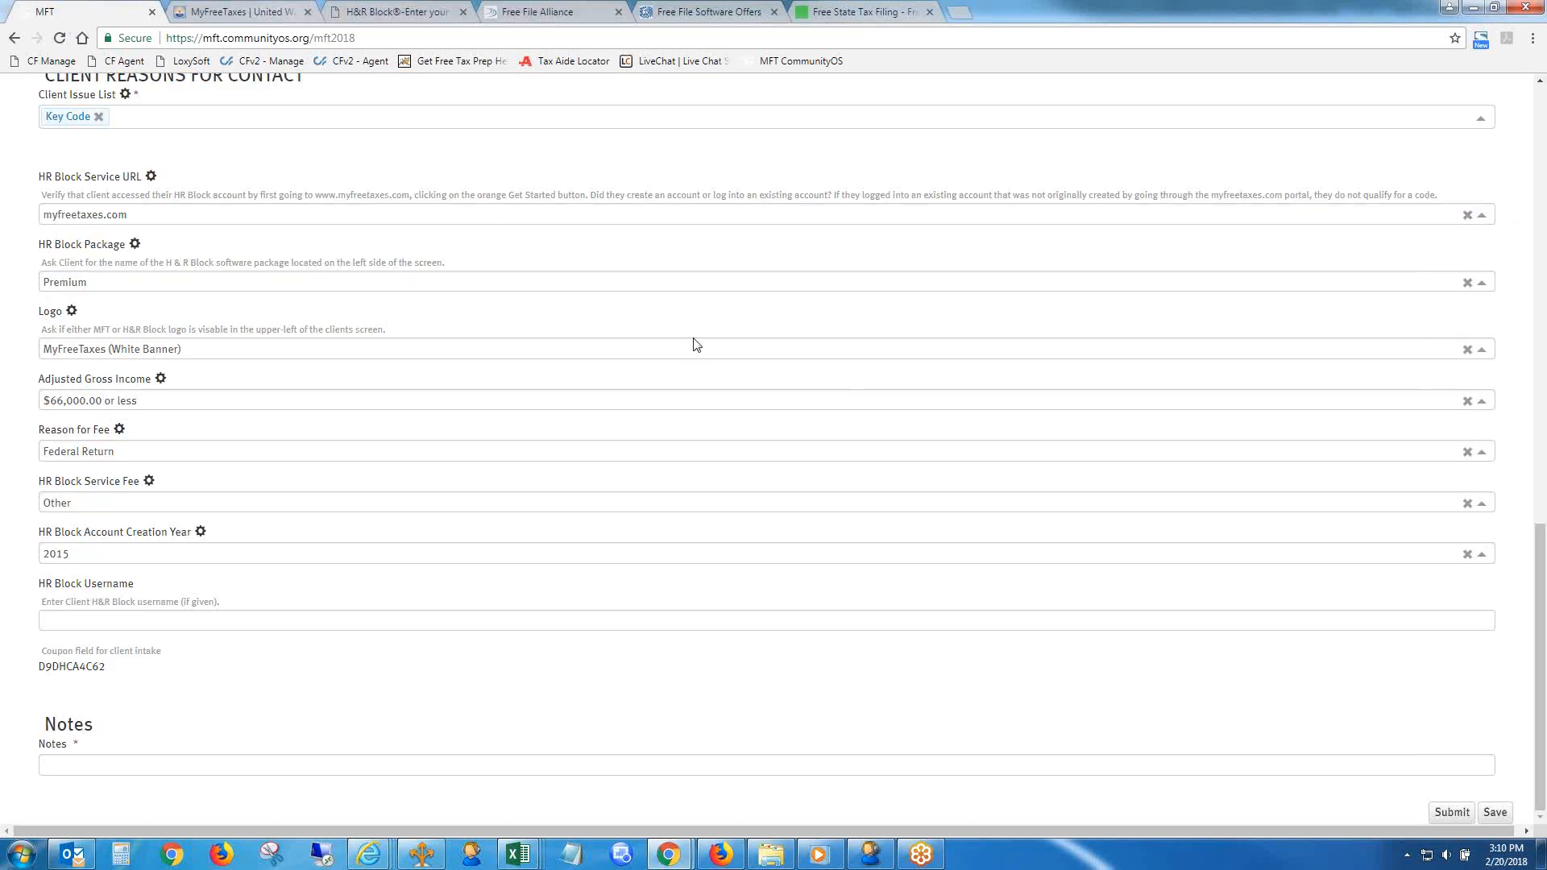